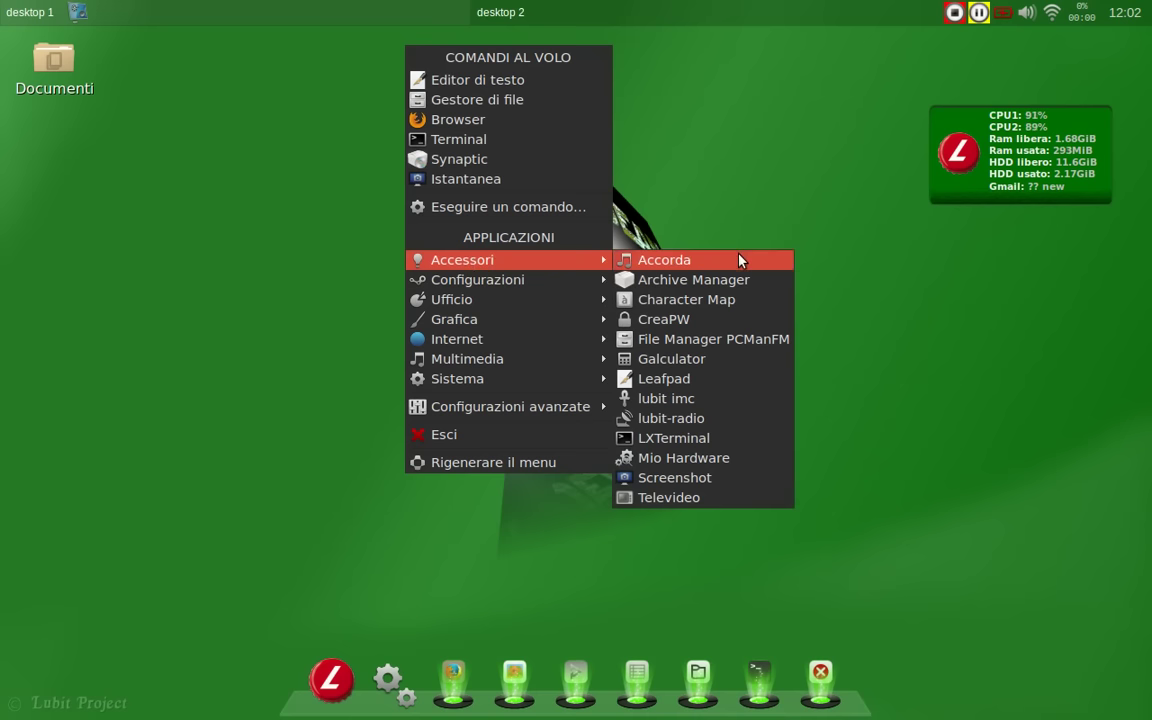
Step: Open the file manager at home, view its About information, then close it
left_click(768, 339)
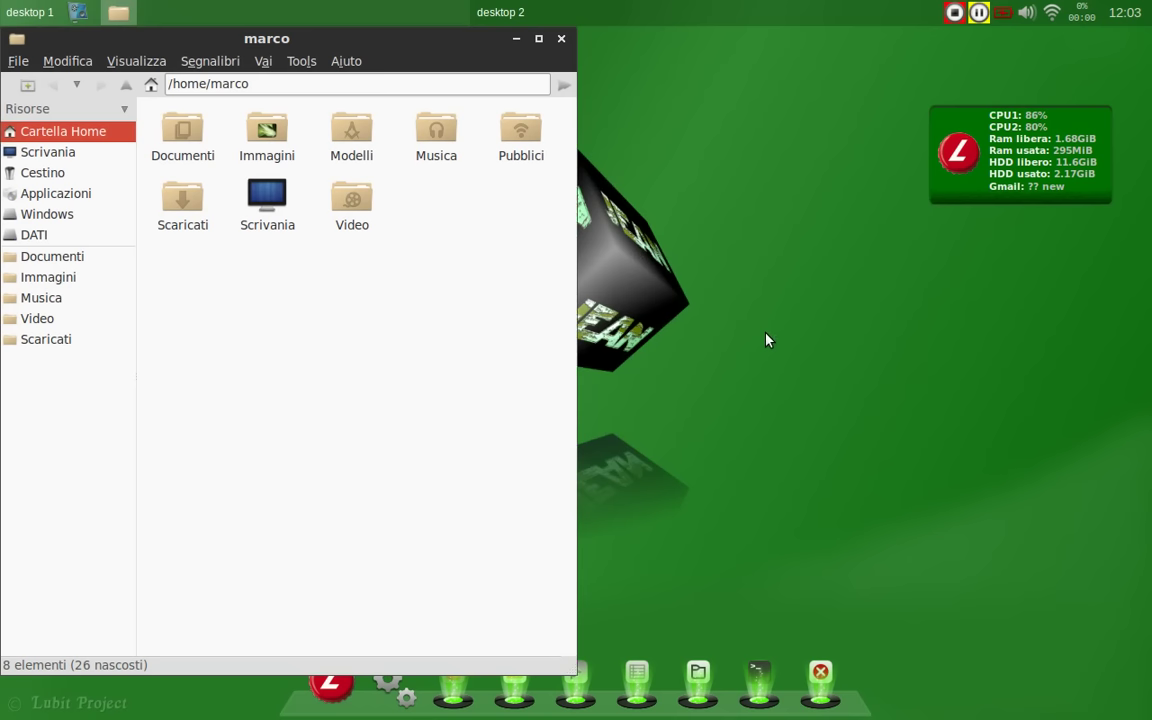
left_click(358, 63)
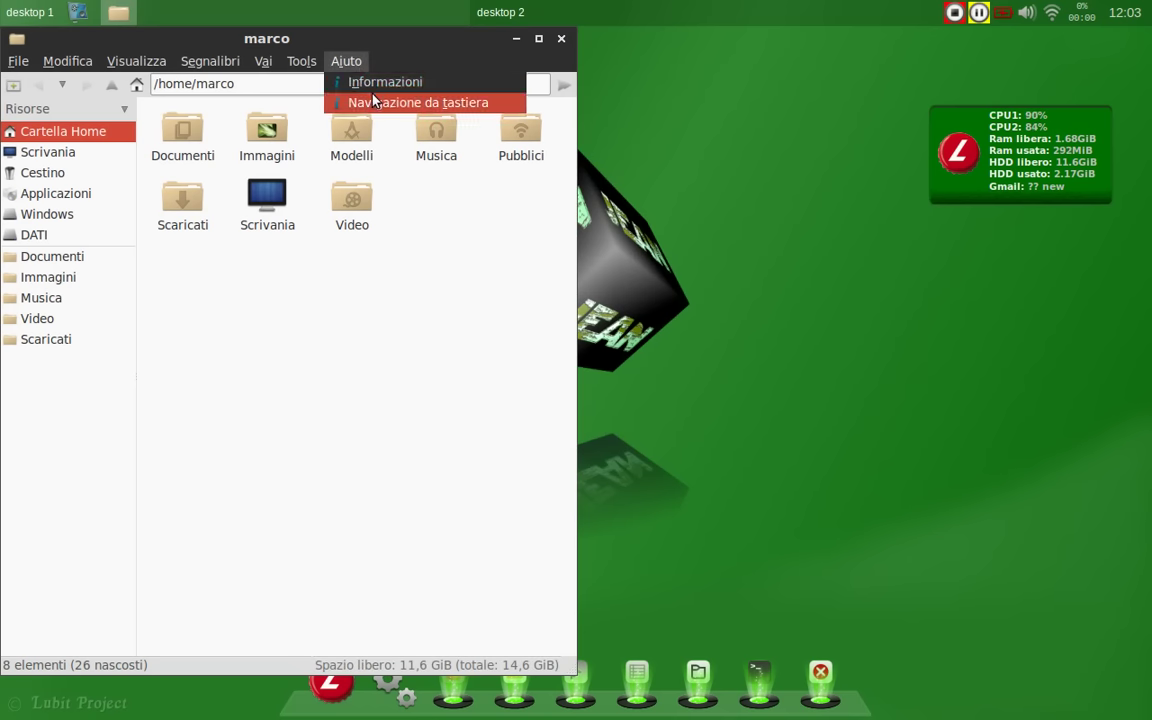
left_click(374, 83)
left_click(424, 461)
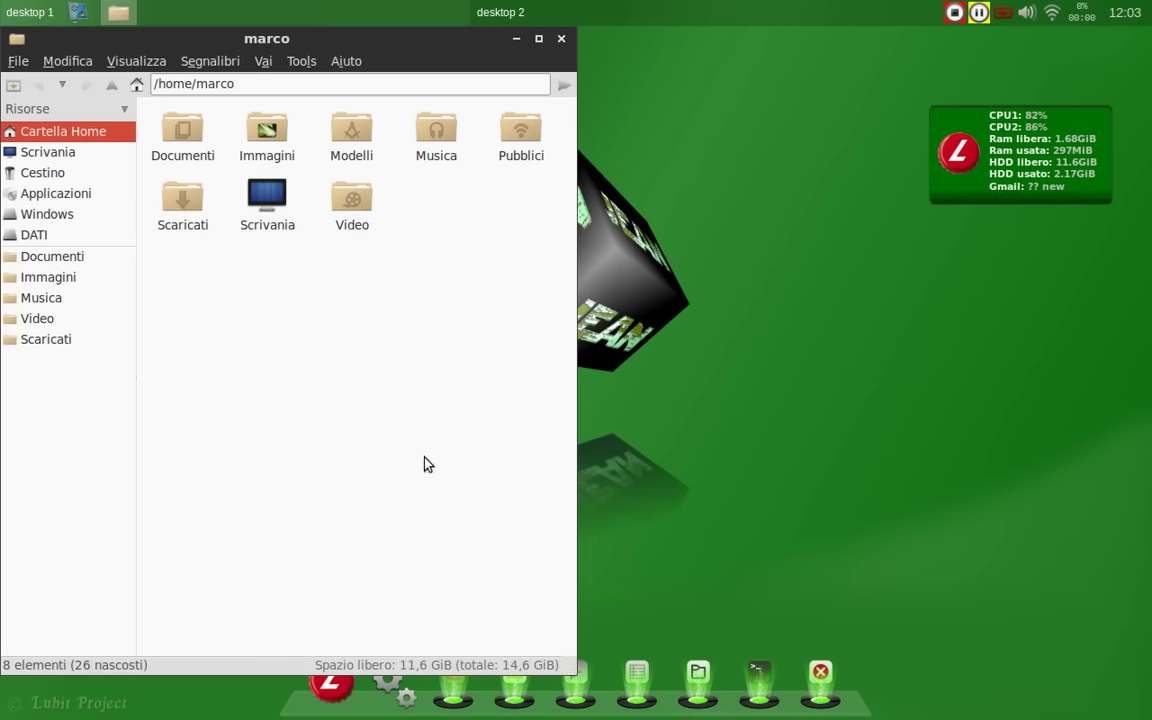
left_click(562, 40)
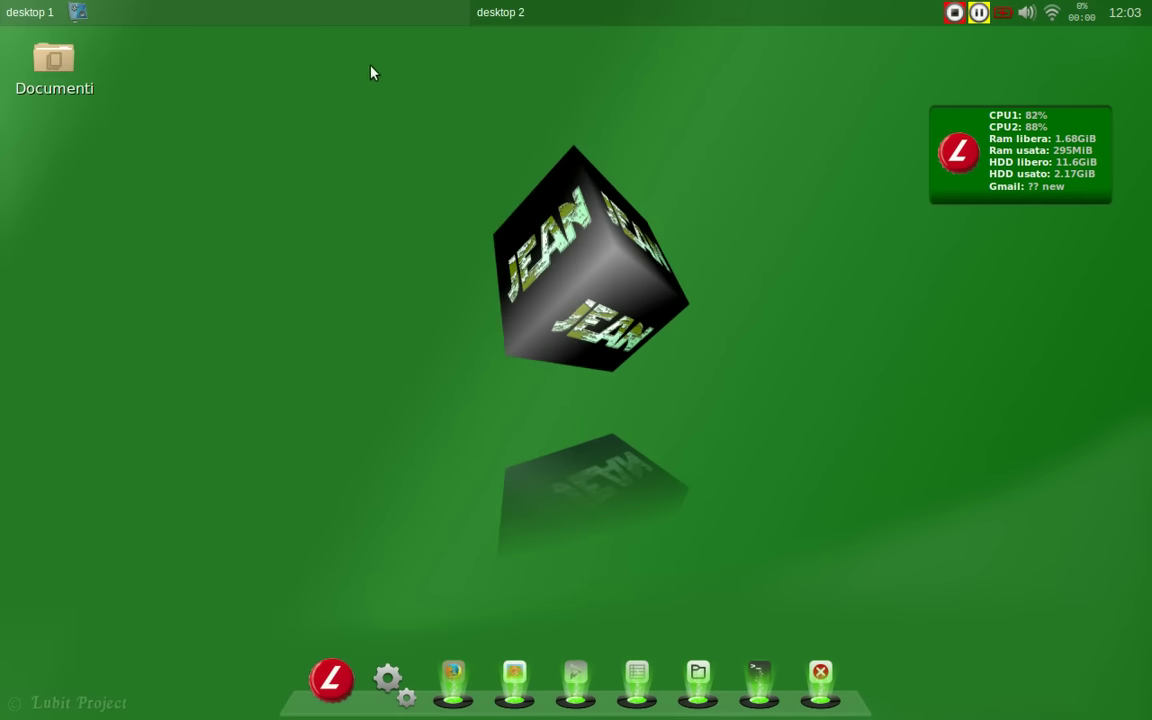
Step: Dismiss the desktop context menu, then launch Galculator from the Lubit menu and close it
right_click(225, 195)
left_click(226, 578)
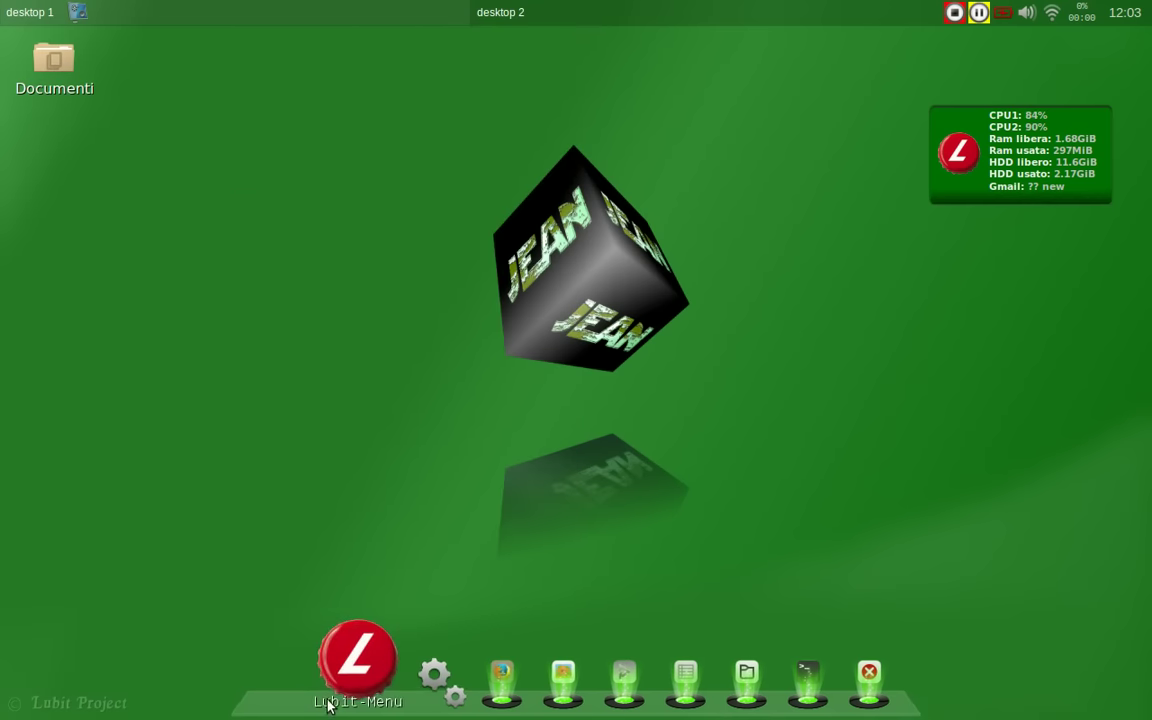
left_click(328, 705)
mouse_move(478, 260)
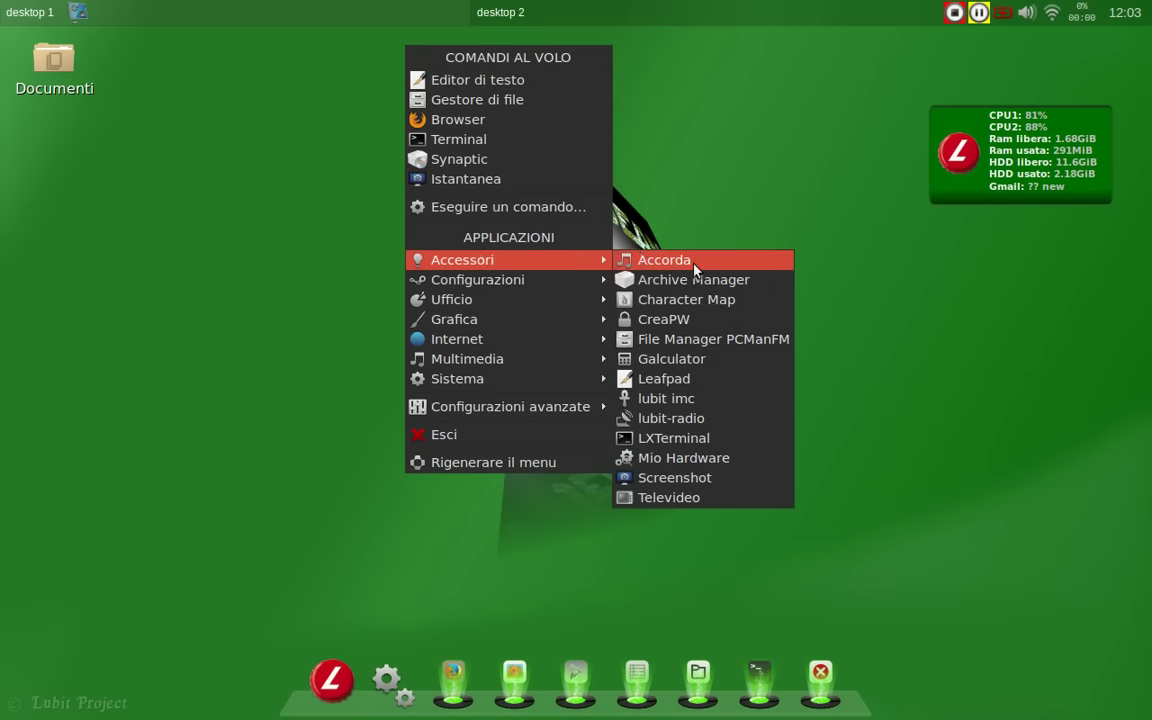
left_click(717, 362)
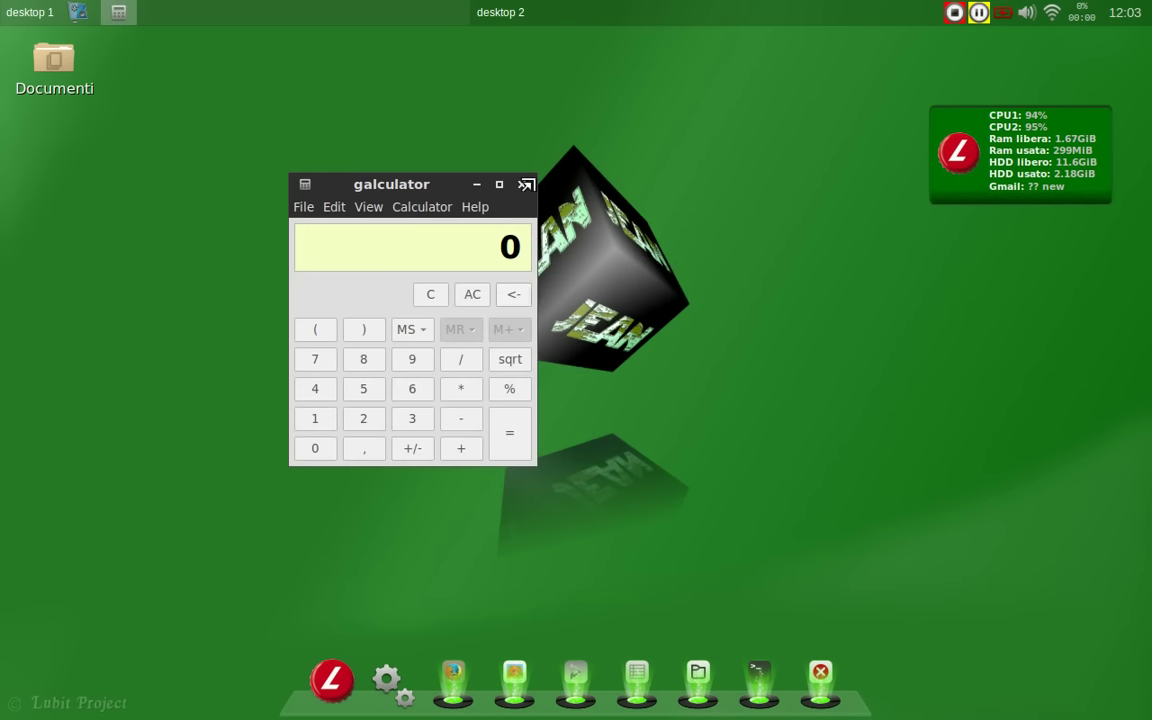
left_click(522, 186)
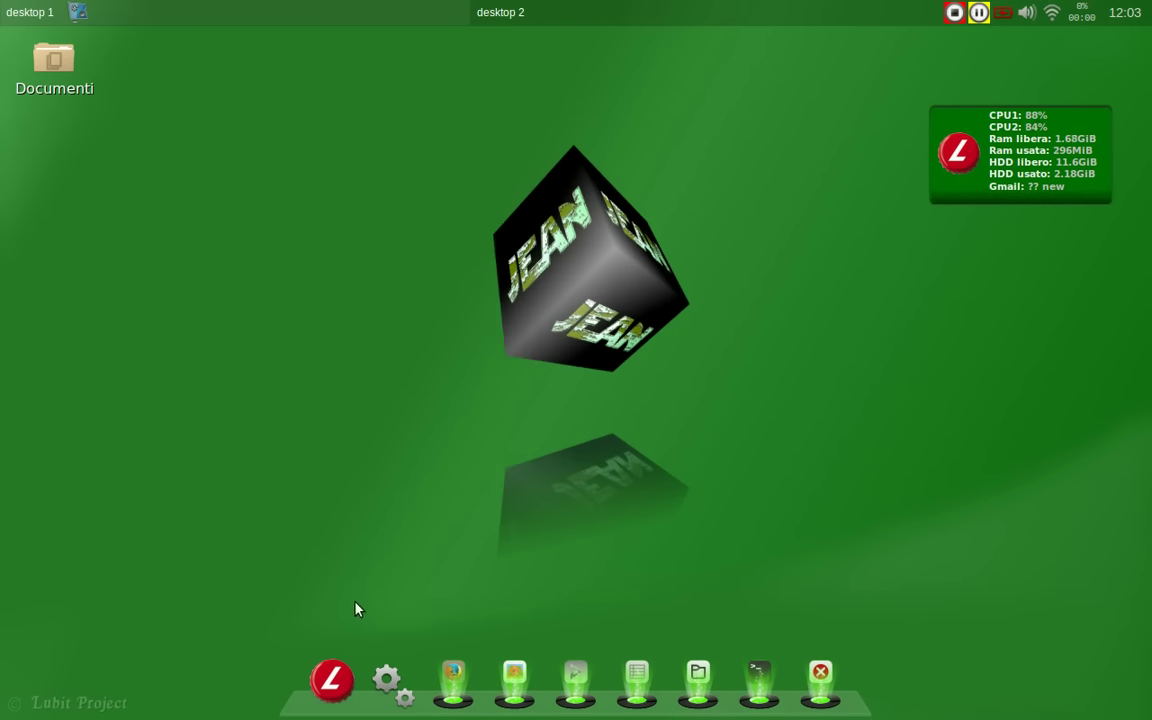
Step: Launch lubit imc from Accessori and enter a first name and surname
left_click(341, 660)
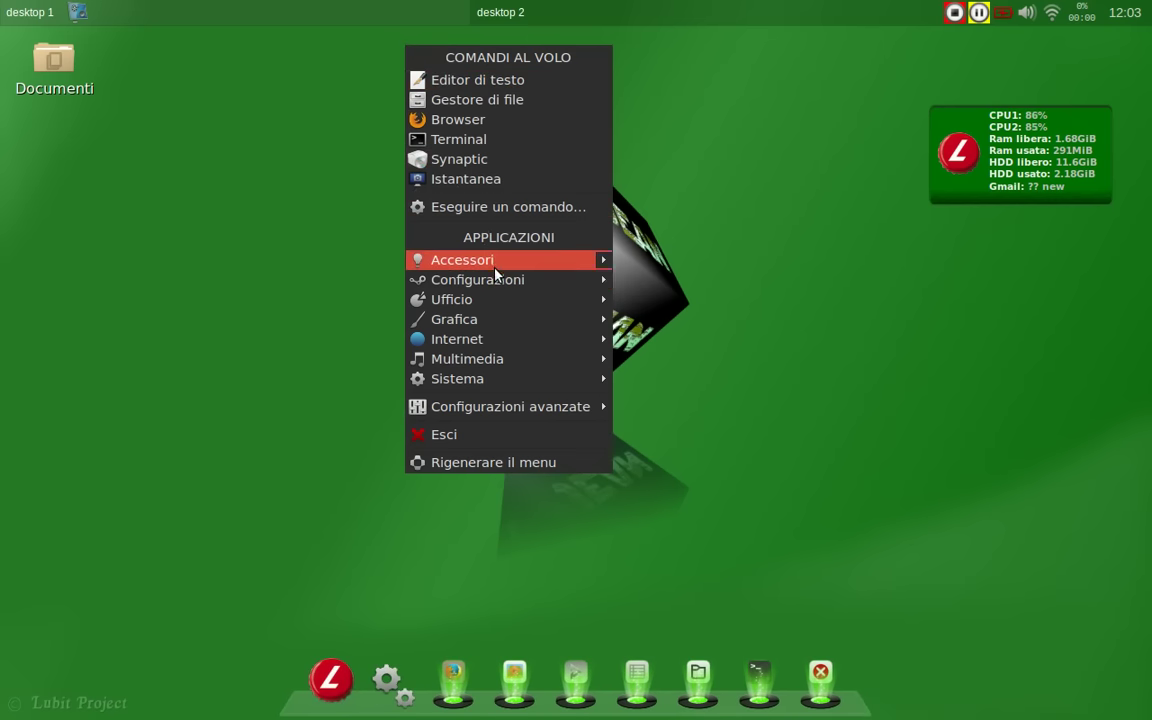
mouse_move(498, 262)
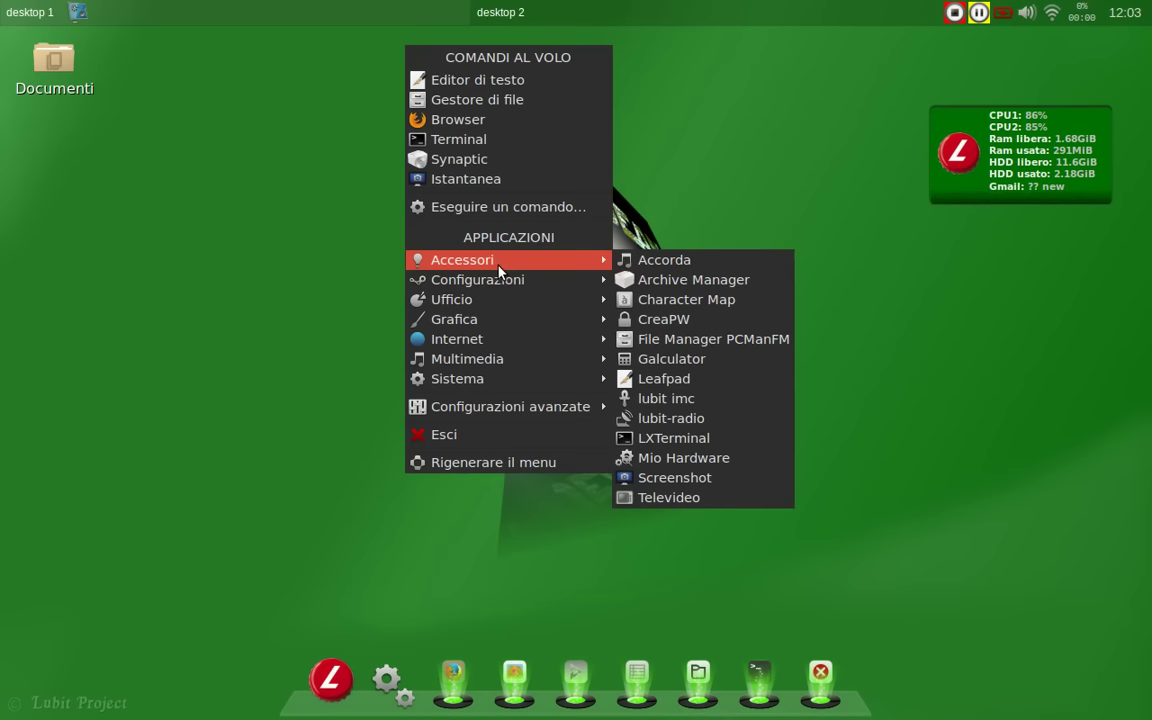
left_click(763, 400)
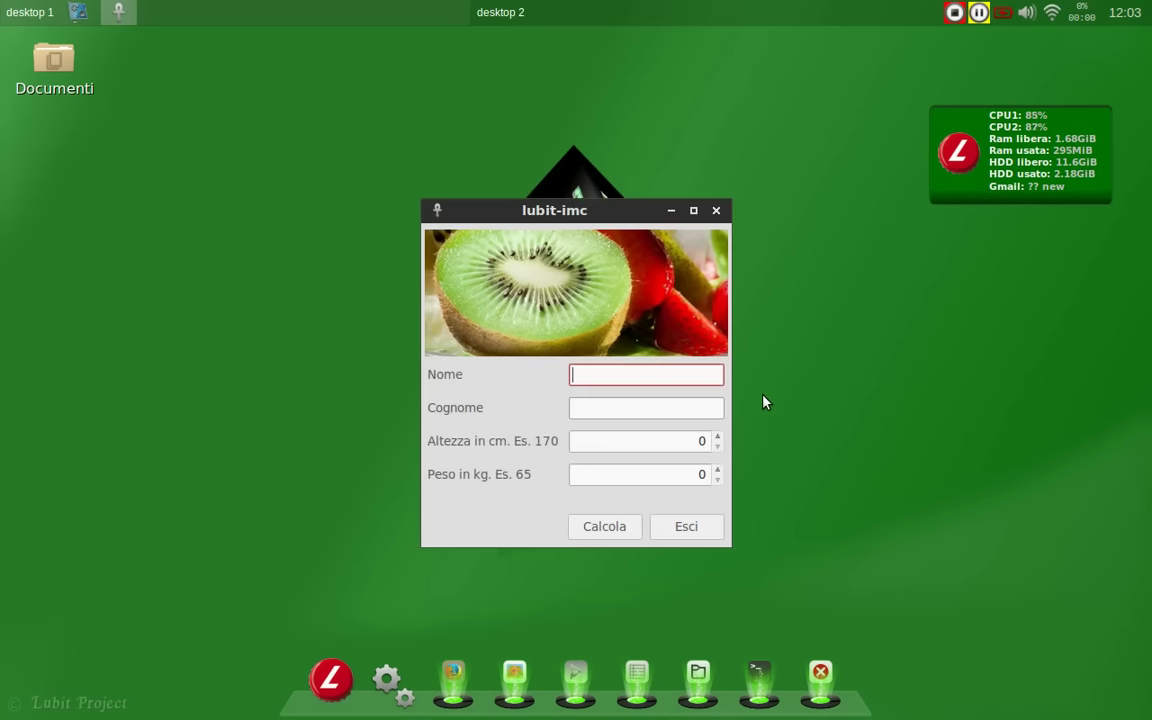
key("Tab")
key("Tab")
Step: Enter height 175 and weight 100, calculate the BMI of 32.67, then exit
type("175")
key("Tab")
type("100")
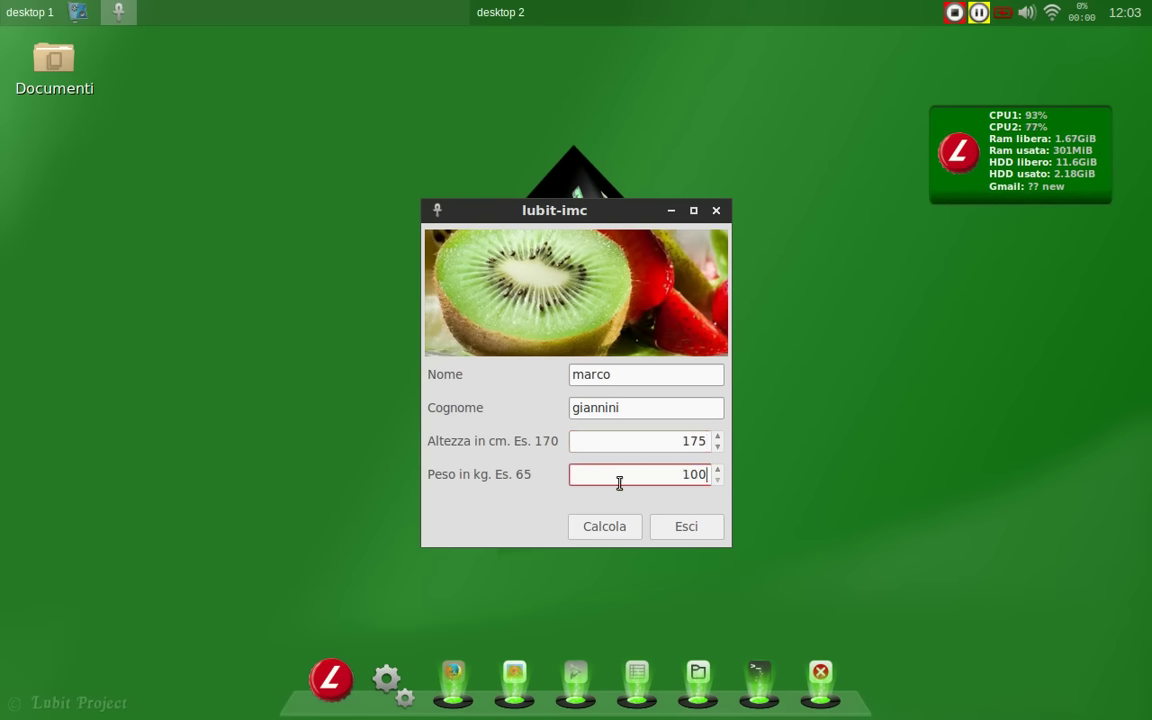
left_click(605, 526)
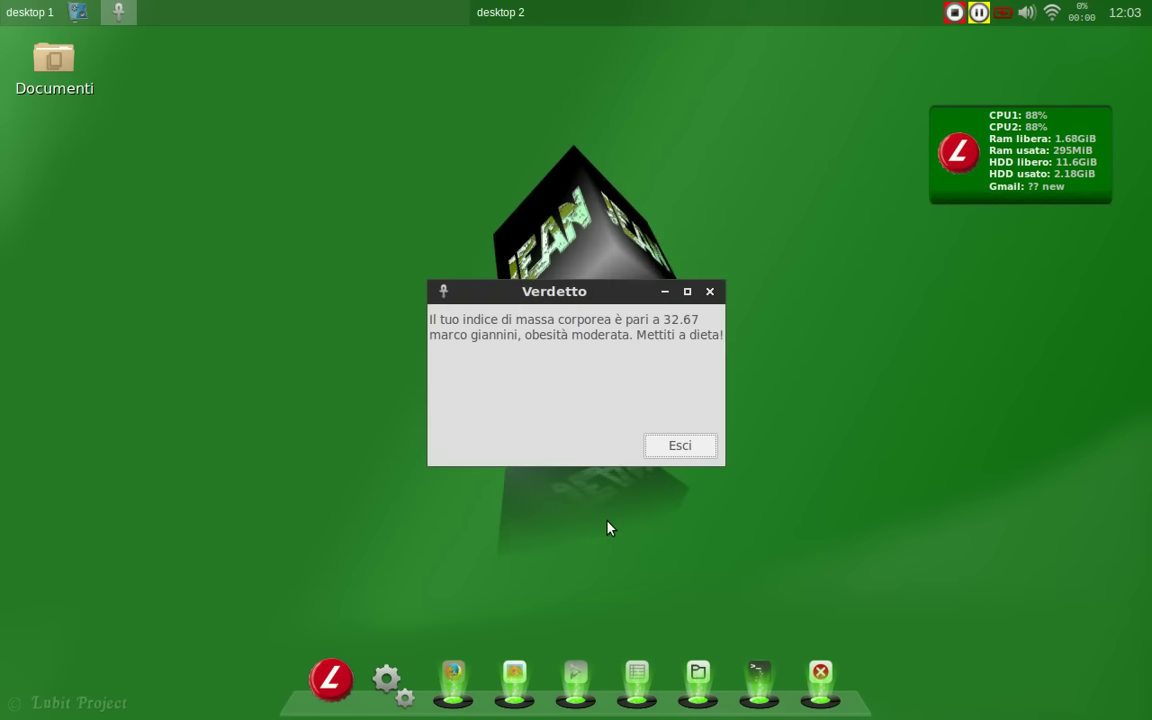
left_click(674, 452)
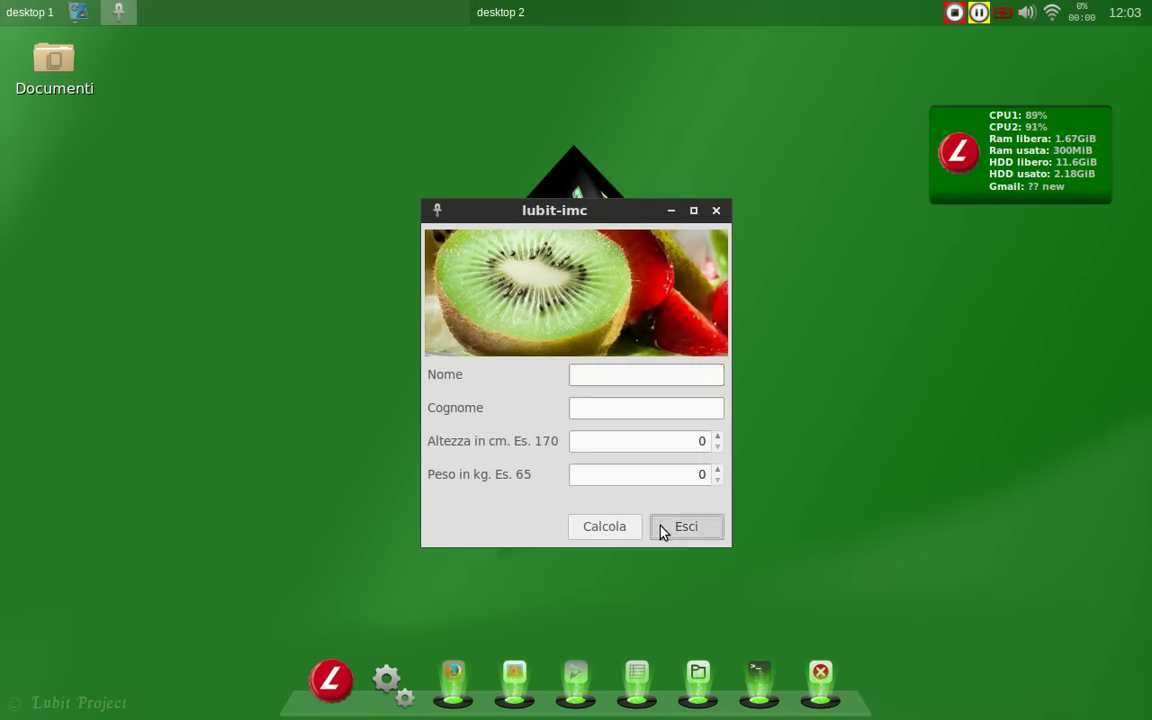
left_click(668, 528)
Step: Launch lubit-radio, listen to the Radio Deejay station, then quit the player
left_click(337, 681)
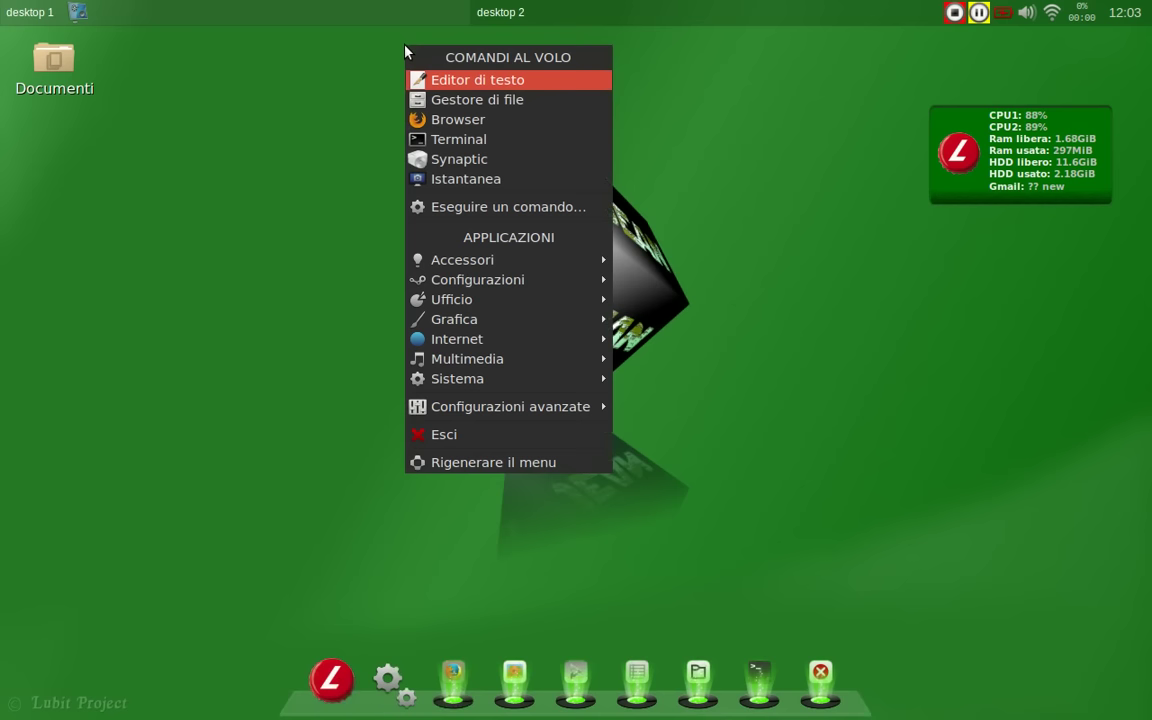
mouse_move(490, 283)
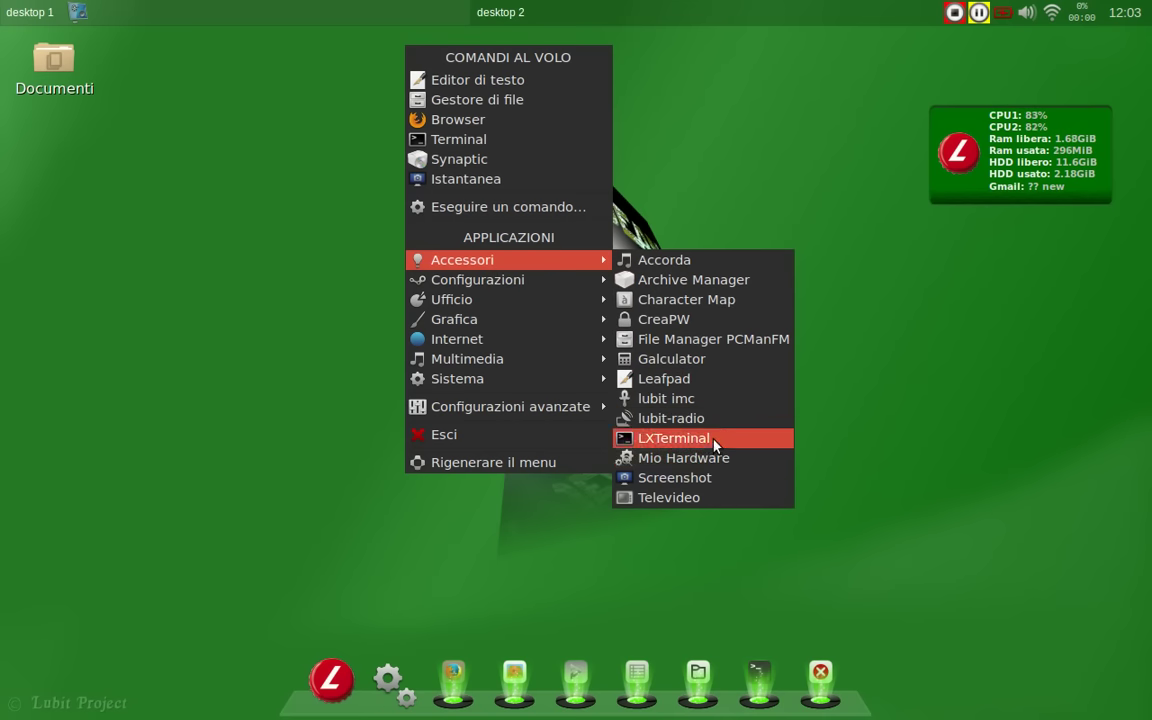
left_click(643, 420)
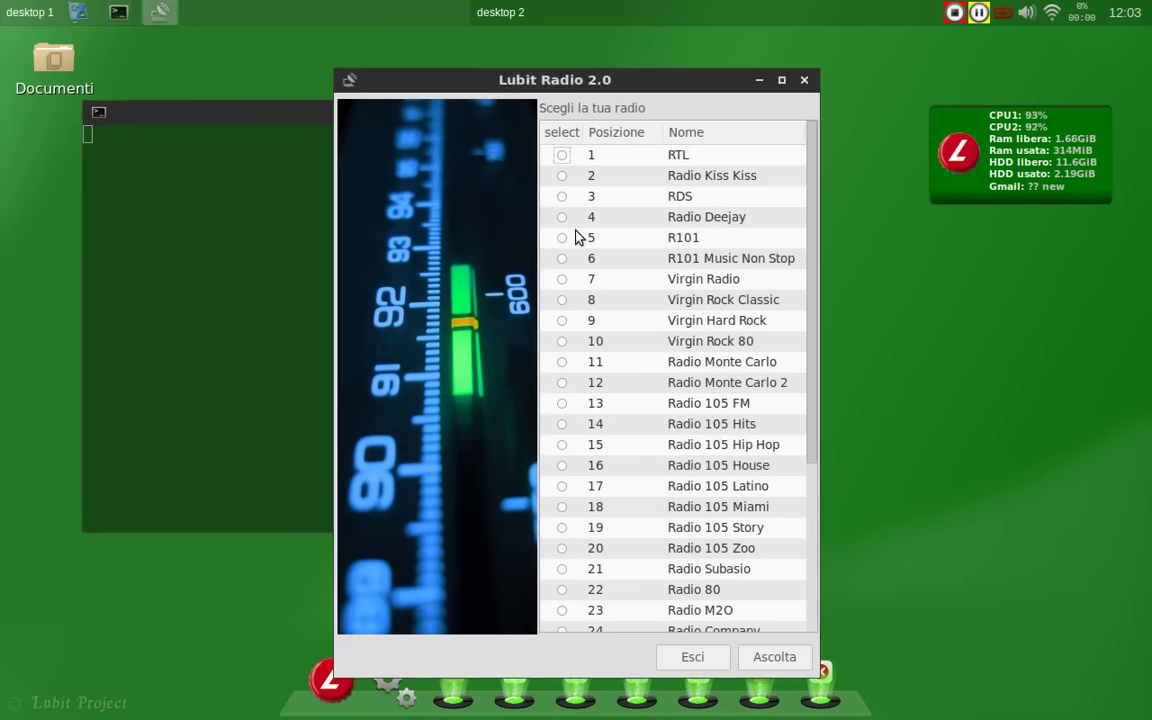
left_click(563, 222)
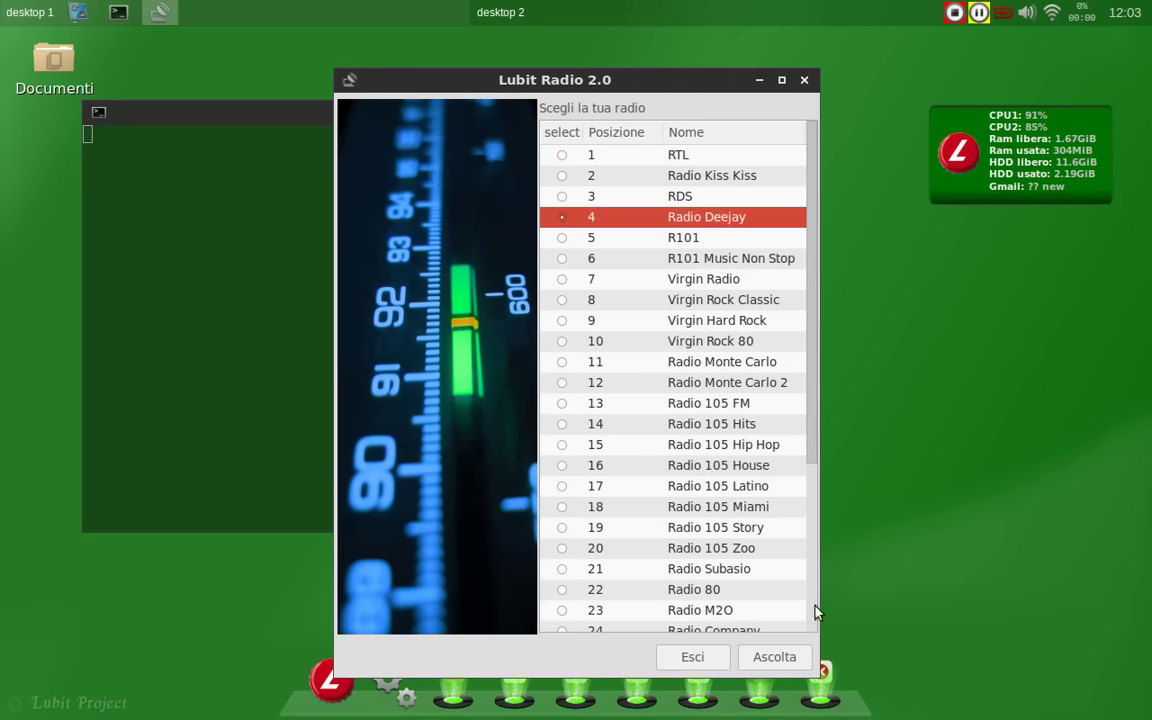
left_click(780, 657)
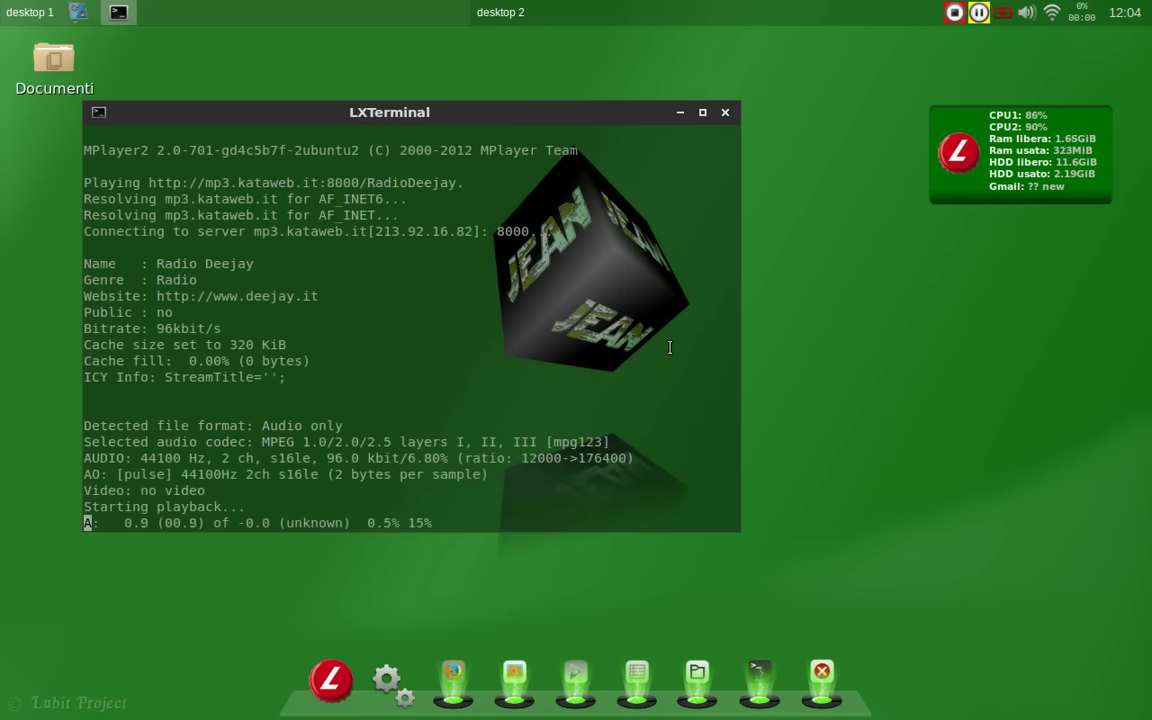
scroll(713, 470, "down", 5)
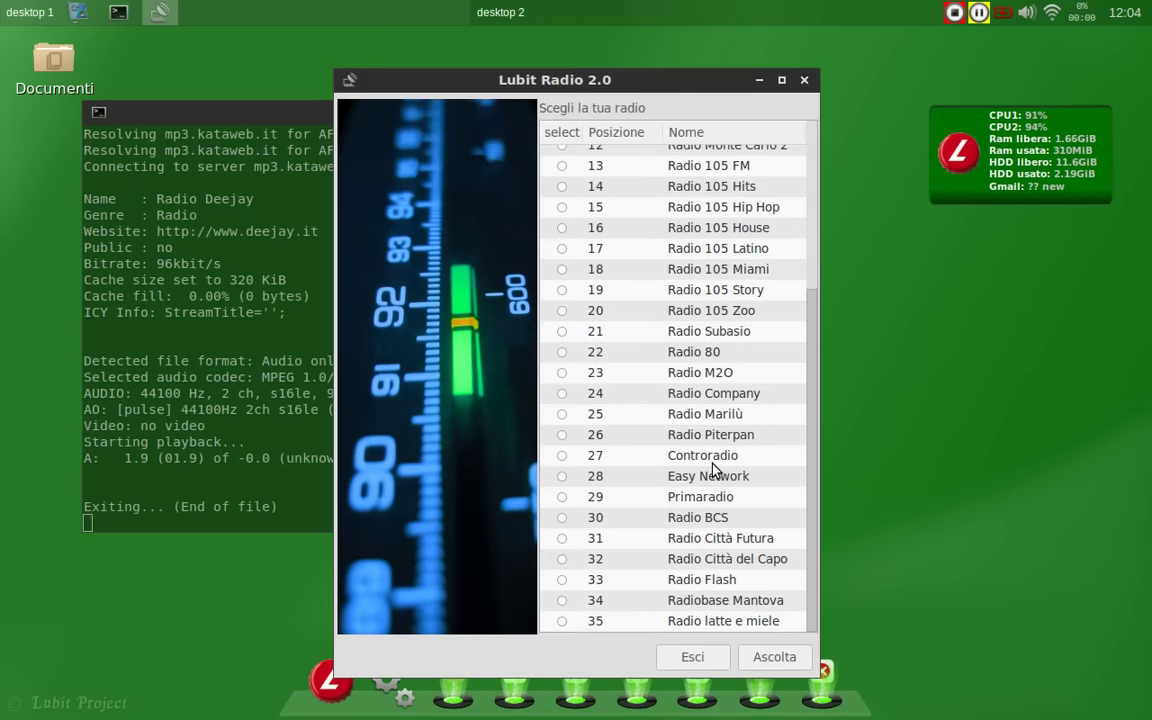
left_click(714, 652)
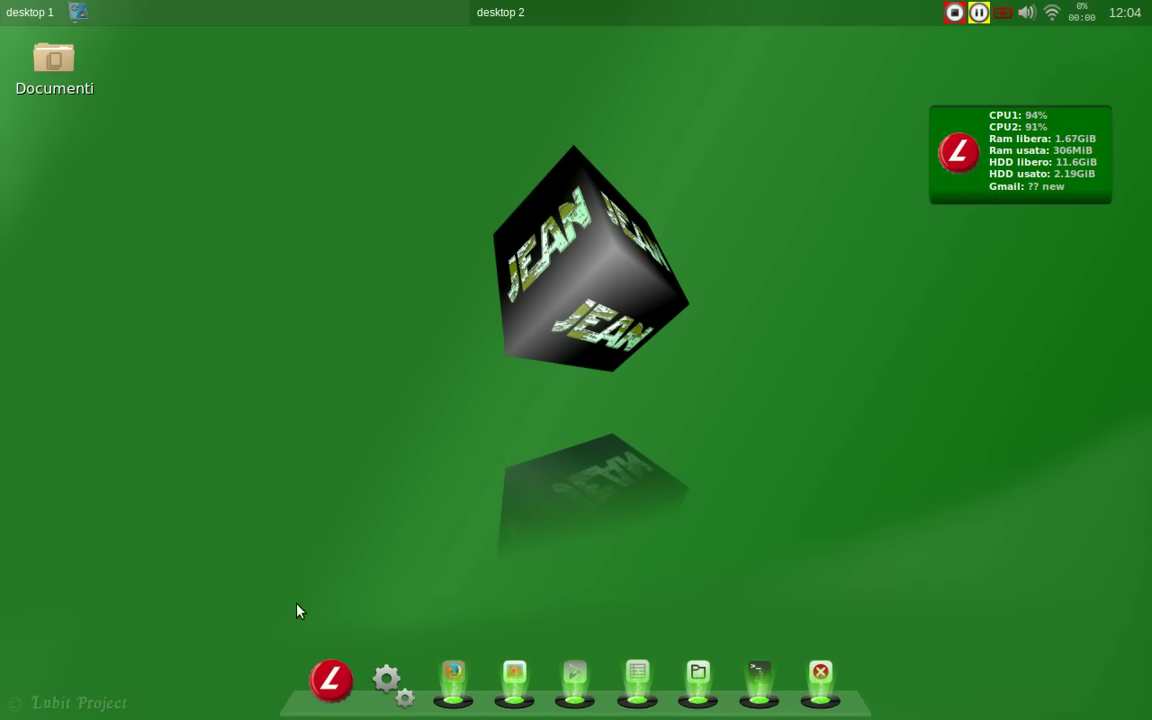
Step: Run the Mio Hardware report script from the desktop menu, entering the administrator password
right_click(404, 45)
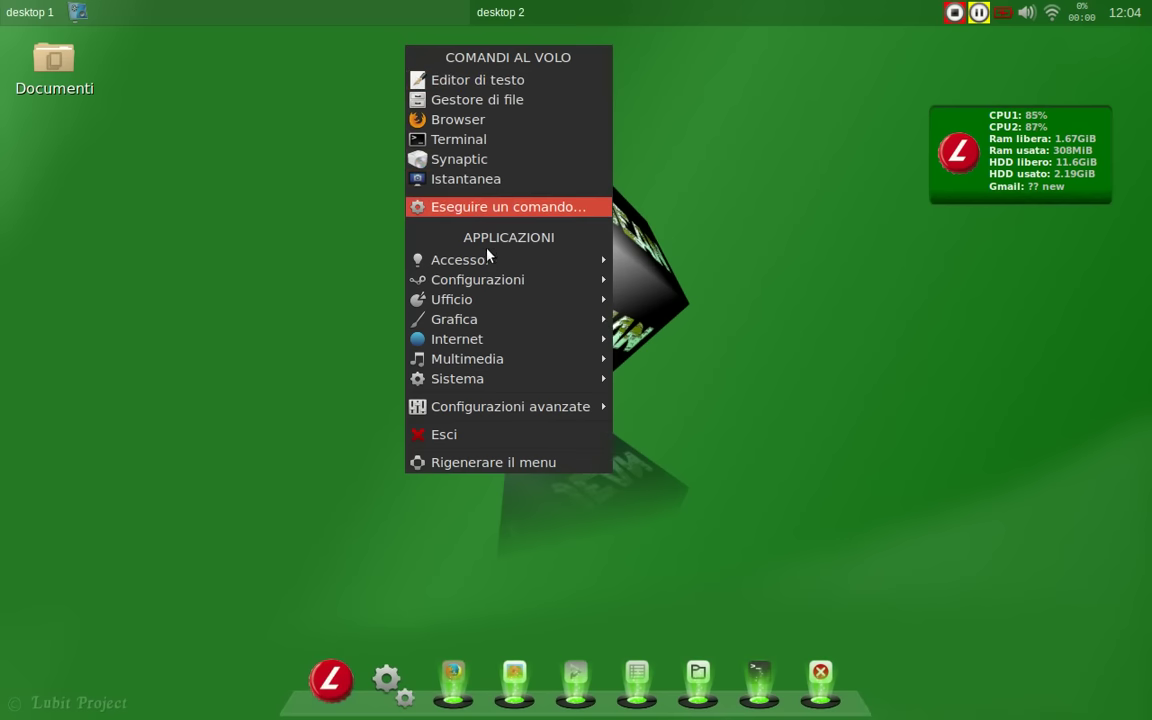
mouse_move(445, 259)
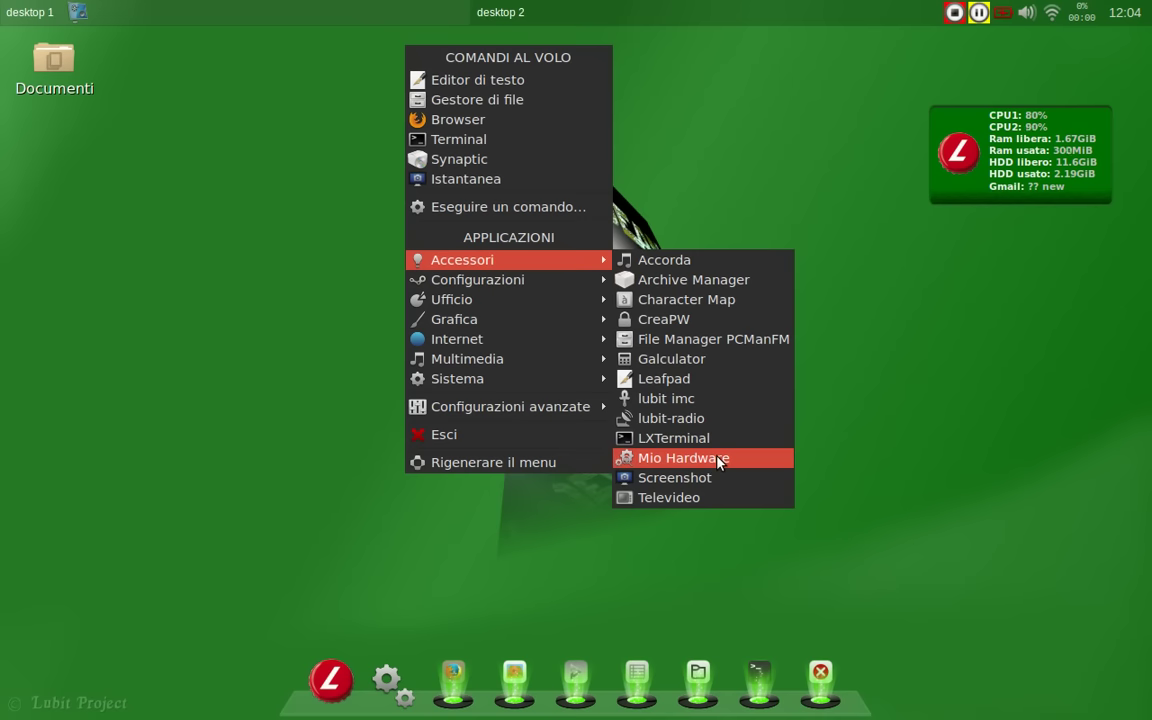
left_click(718, 461)
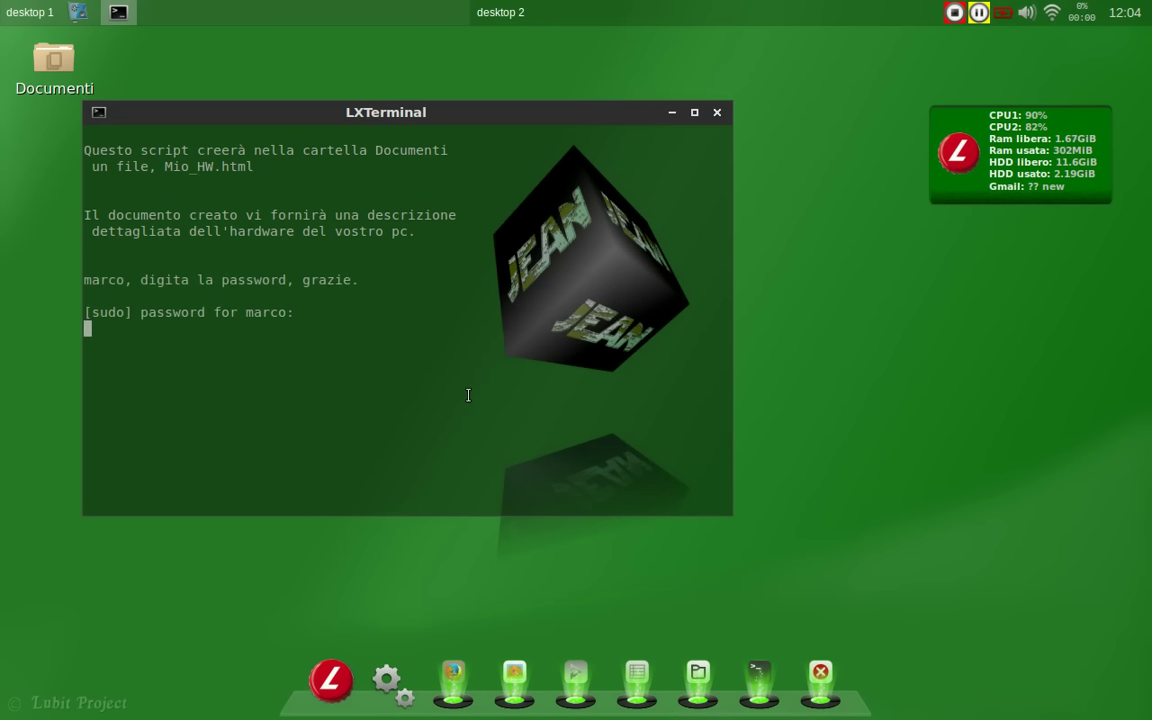
type("********")
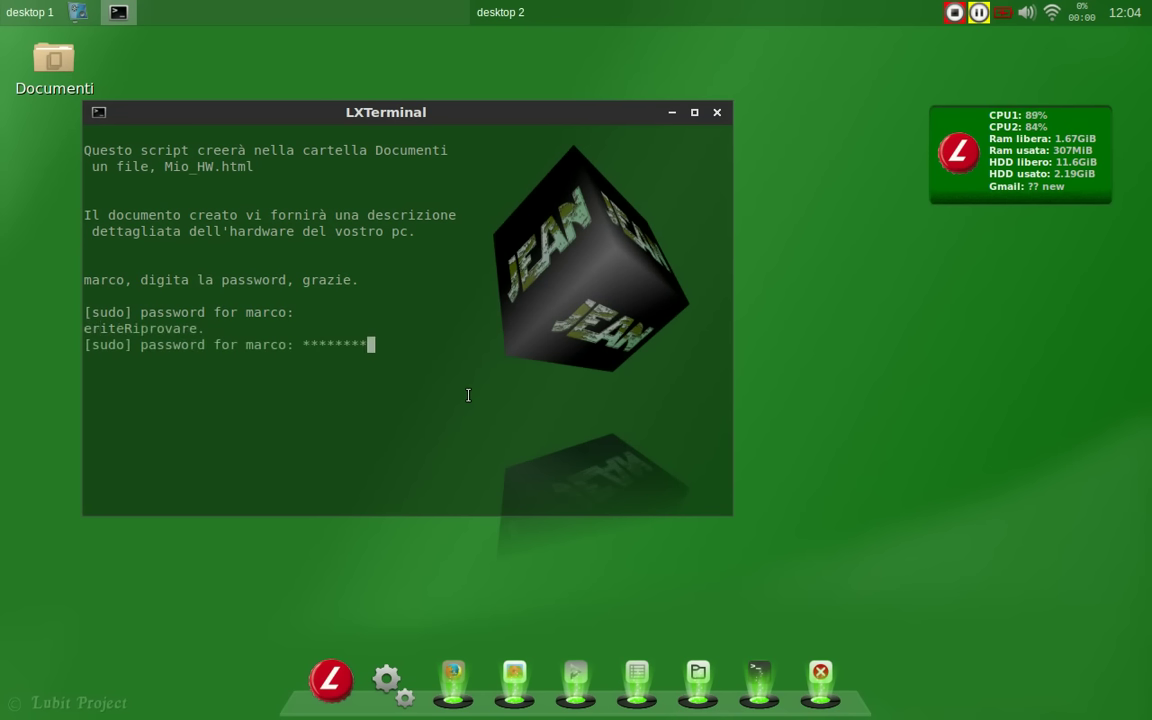
key("Return")
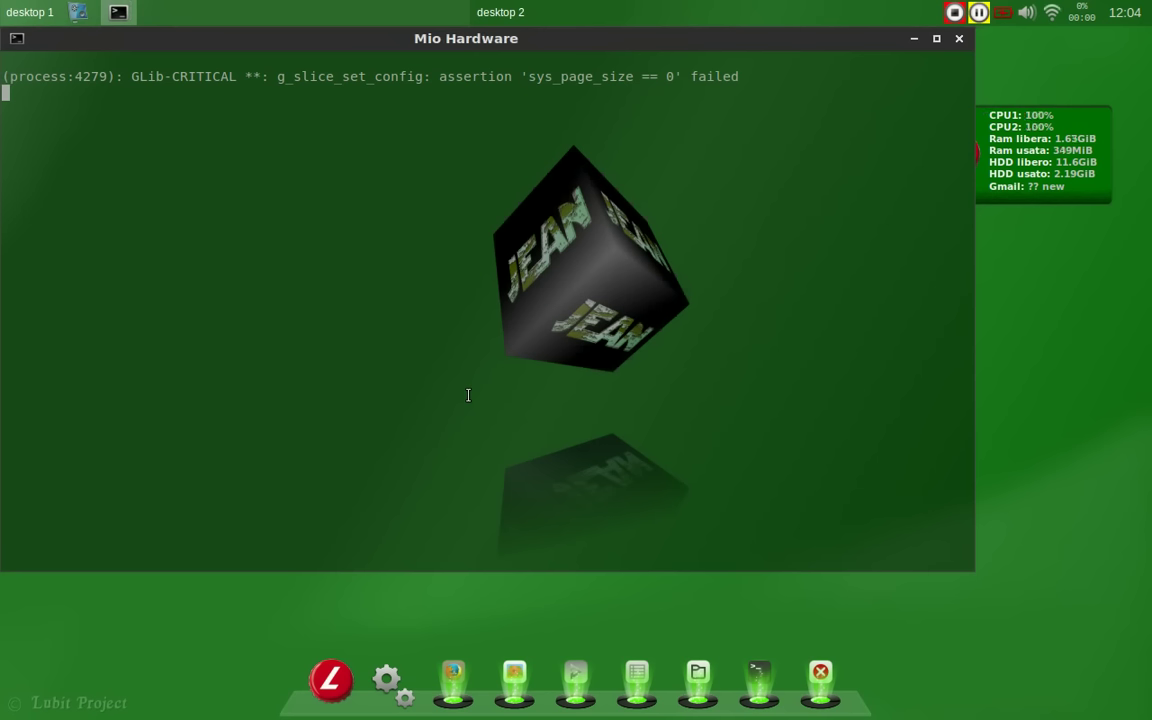
Step: Scroll the Mio_HW.html report down to the memory banks and close Firefox
scroll(676, 398, "down", 10)
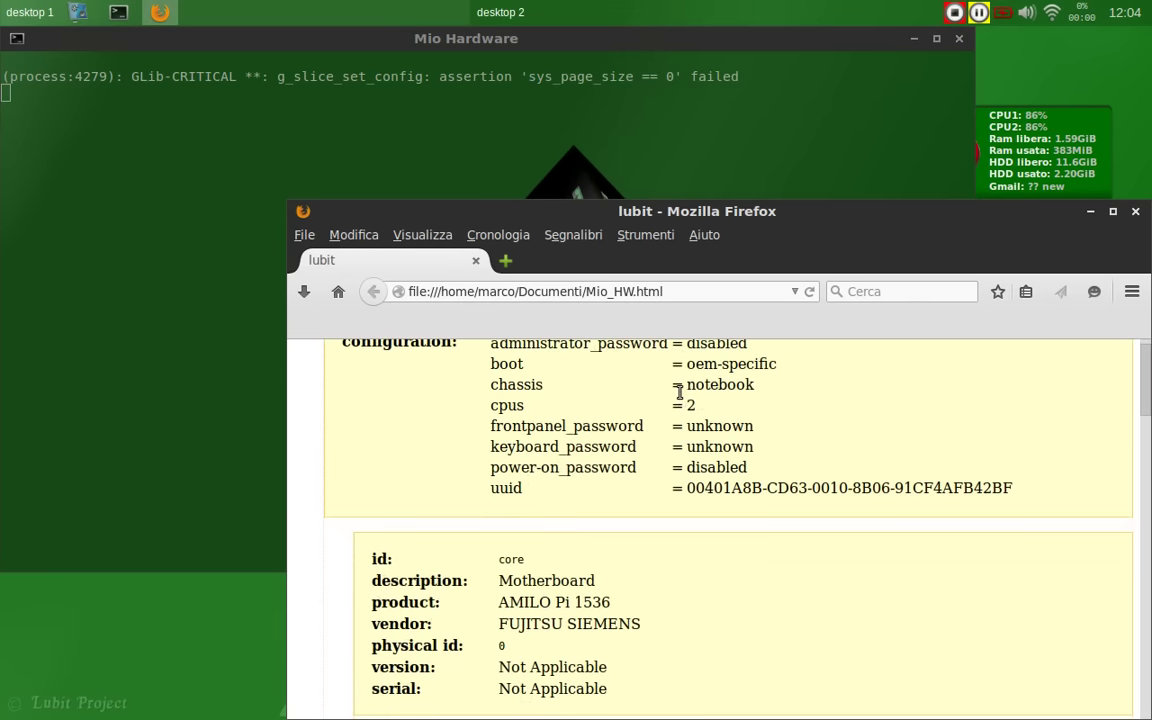
scroll(678, 398, "down", 10)
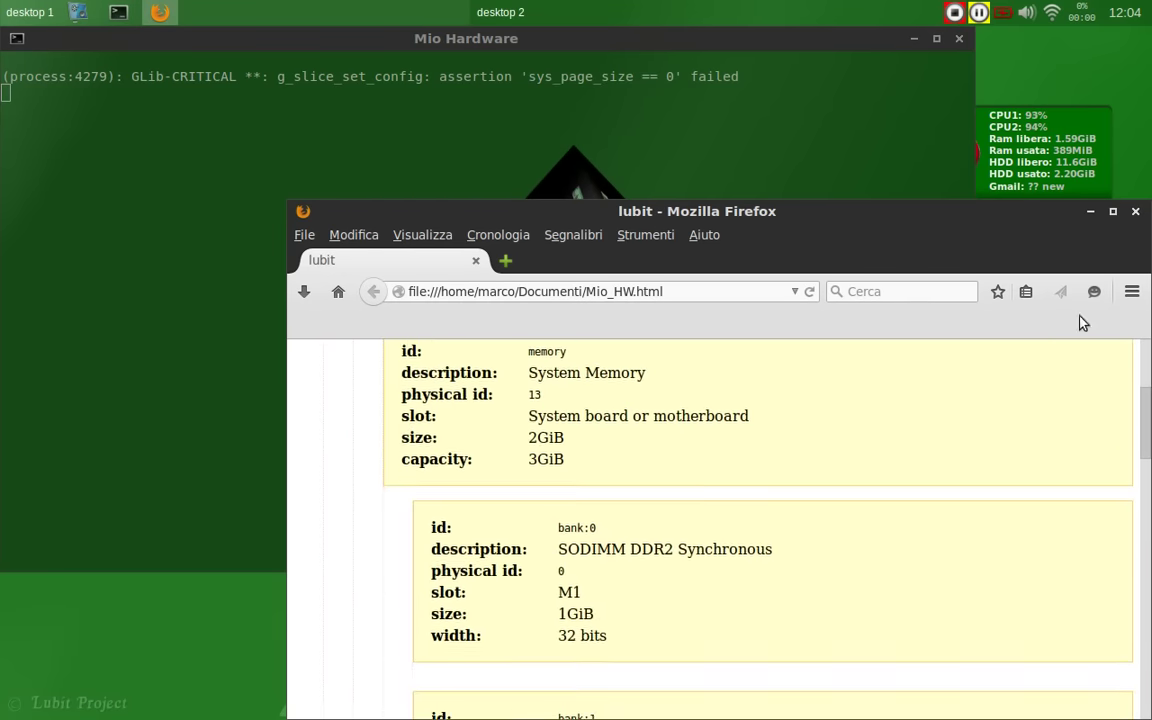
left_click(1135, 212)
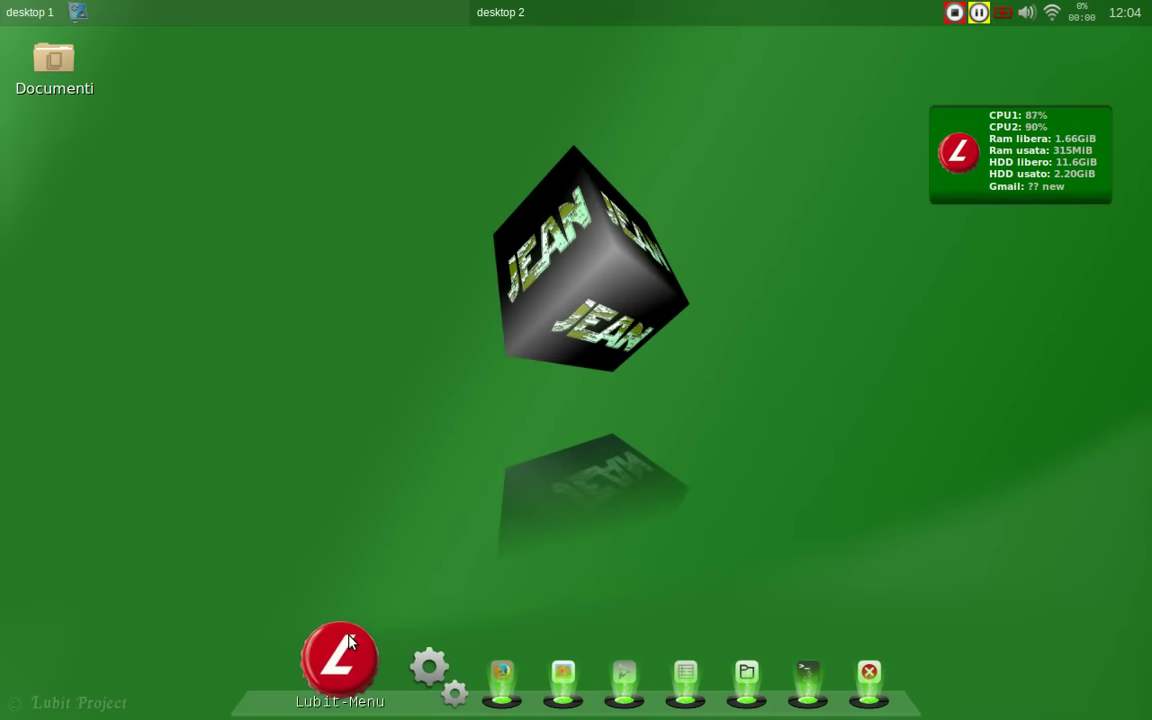
right_click(405, 47)
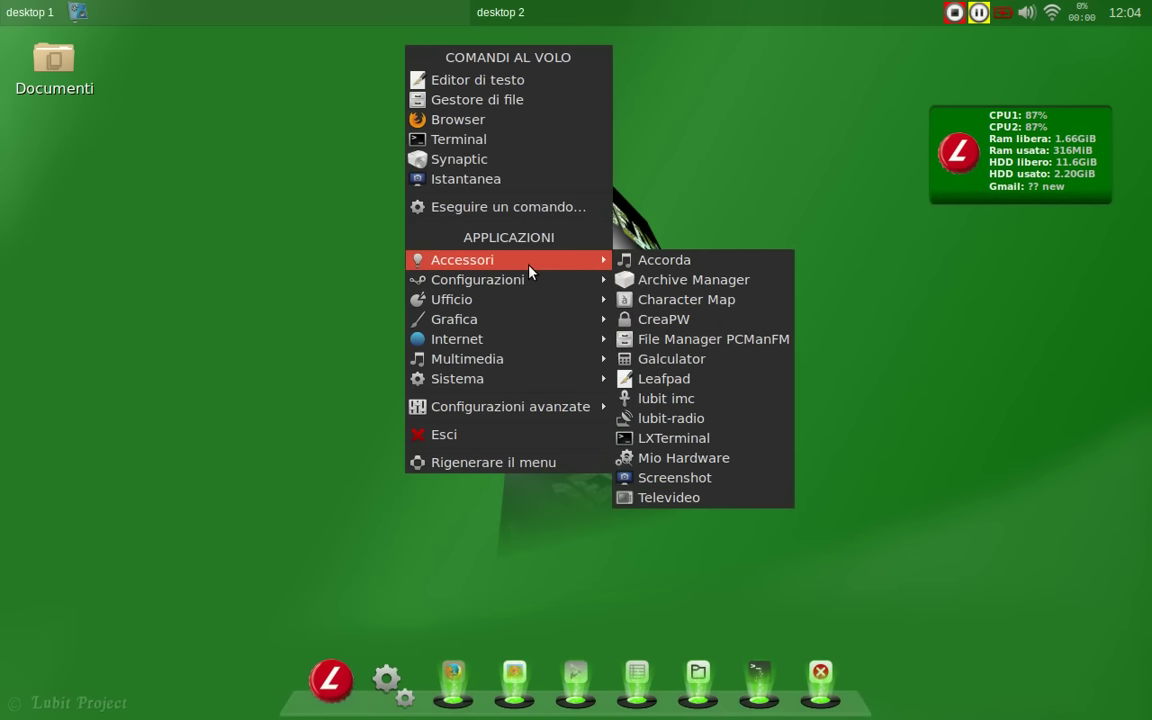
left_click(700, 497)
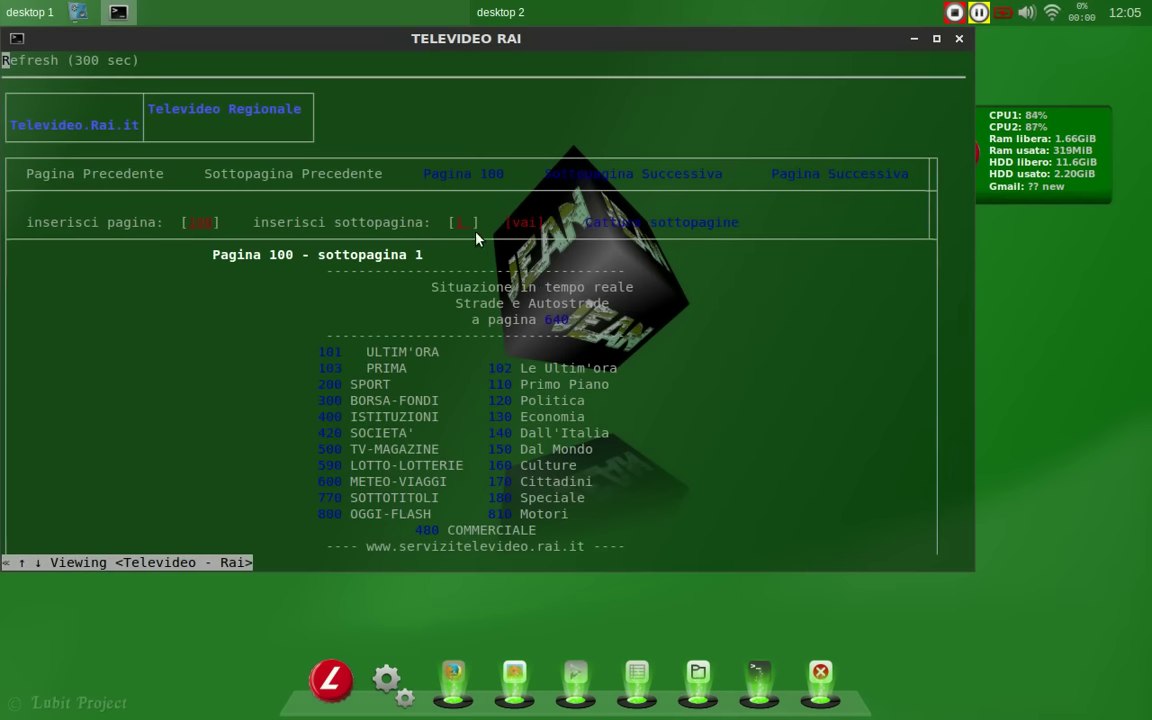
left_click(330, 352)
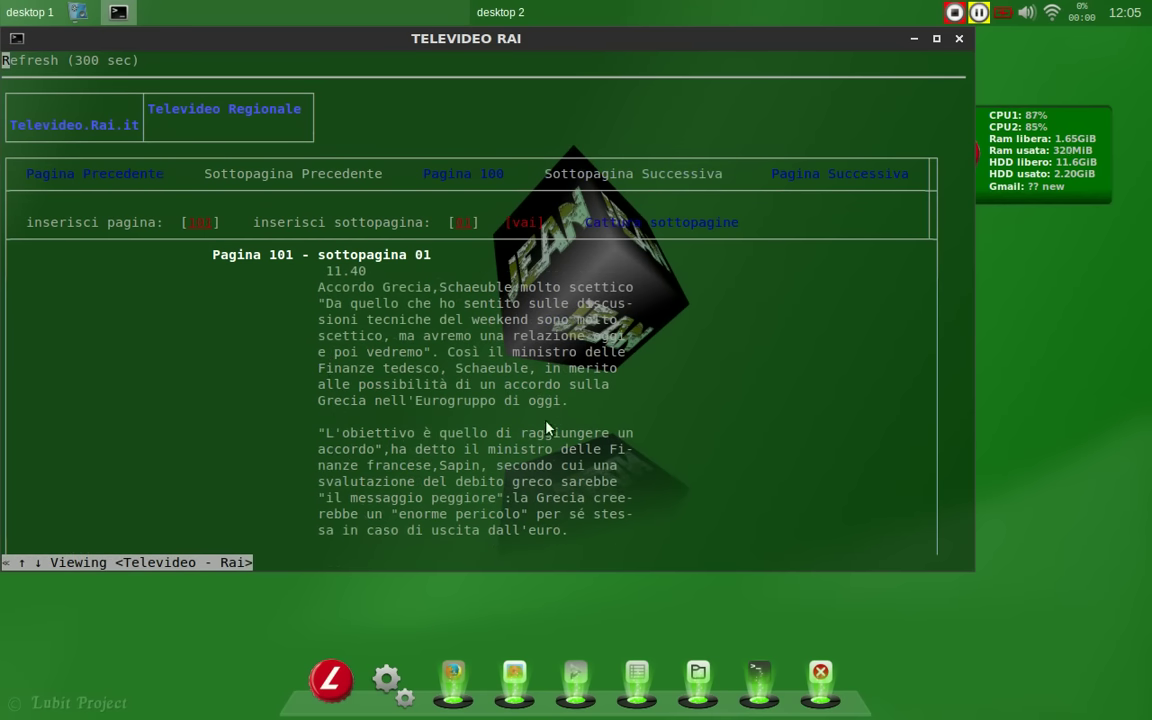
scroll(546, 428, "down", 10)
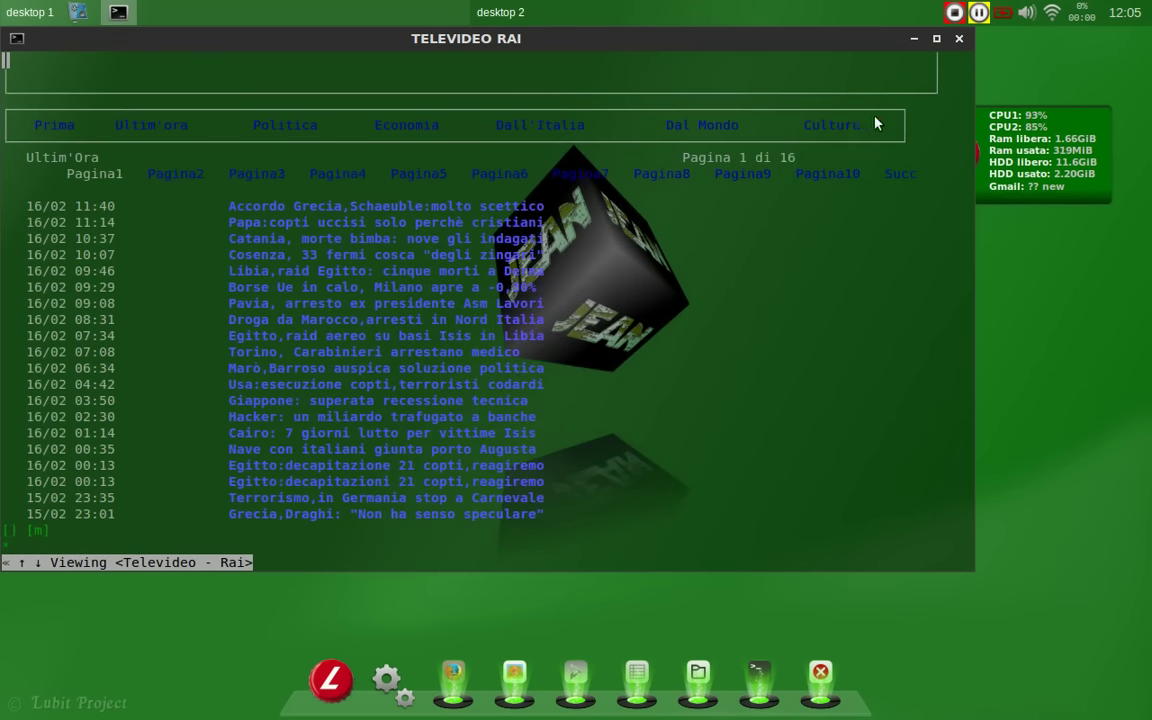
key("alt+F4")
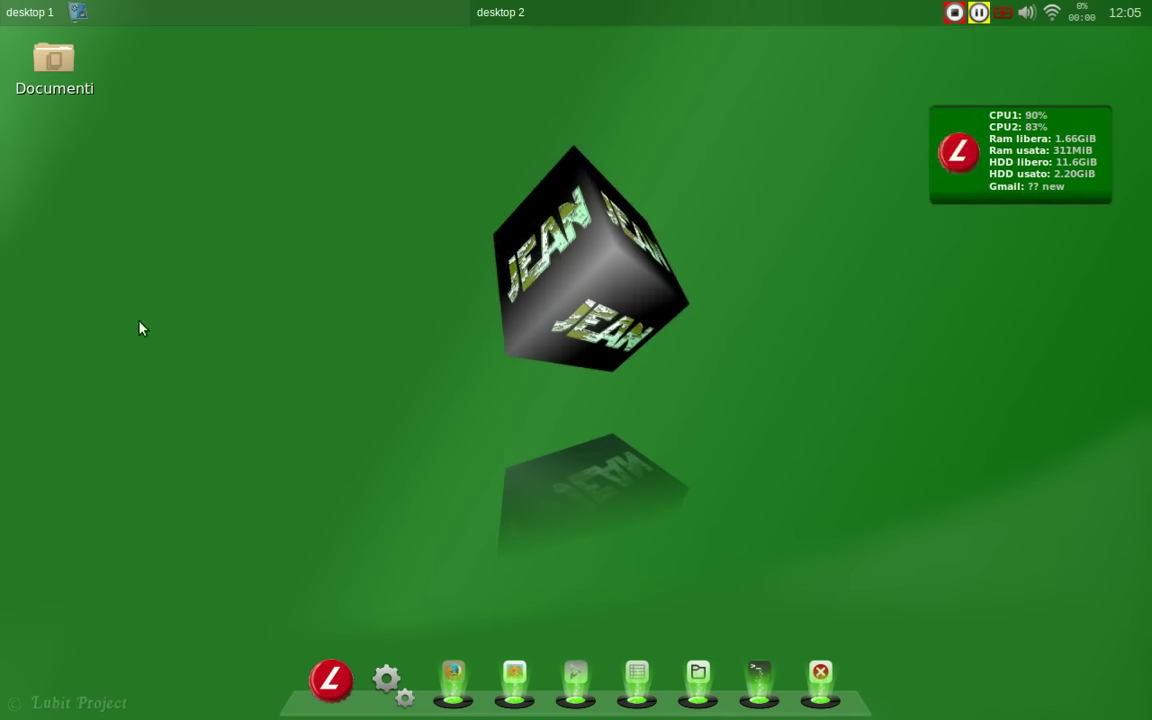
Step: Launch Lubit conky change, exit keeping the green background, and reopen the Lubit menu
left_click(316, 689)
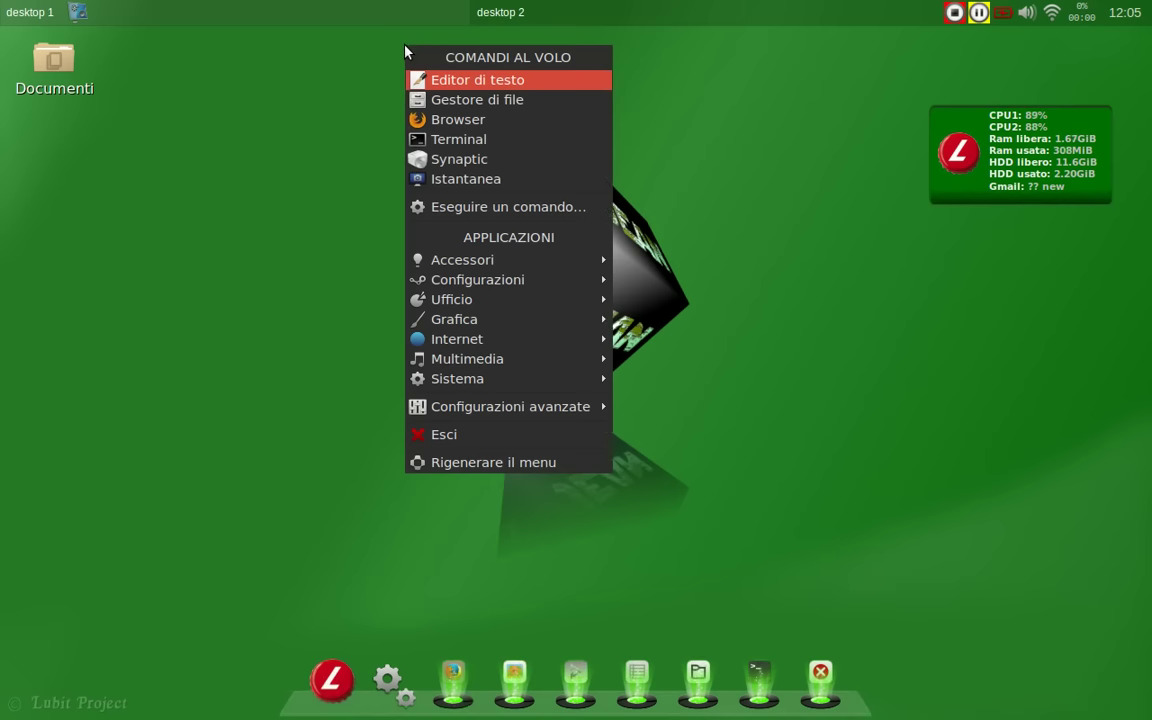
mouse_move(458, 280)
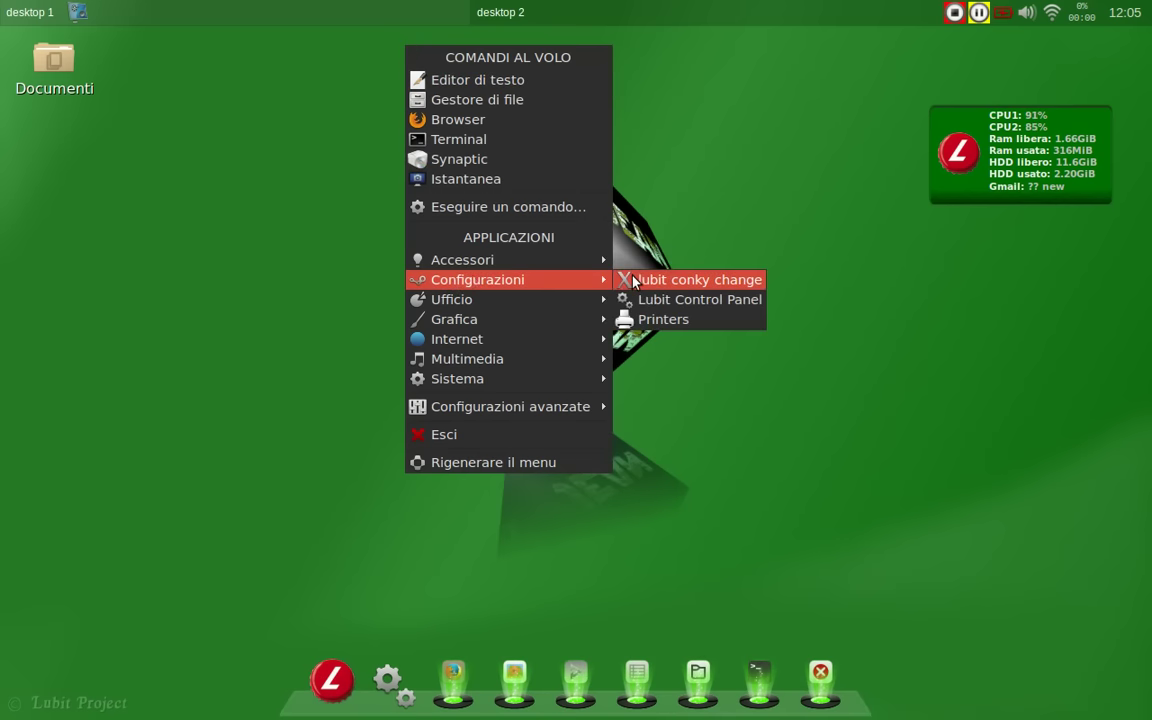
left_click(632, 281)
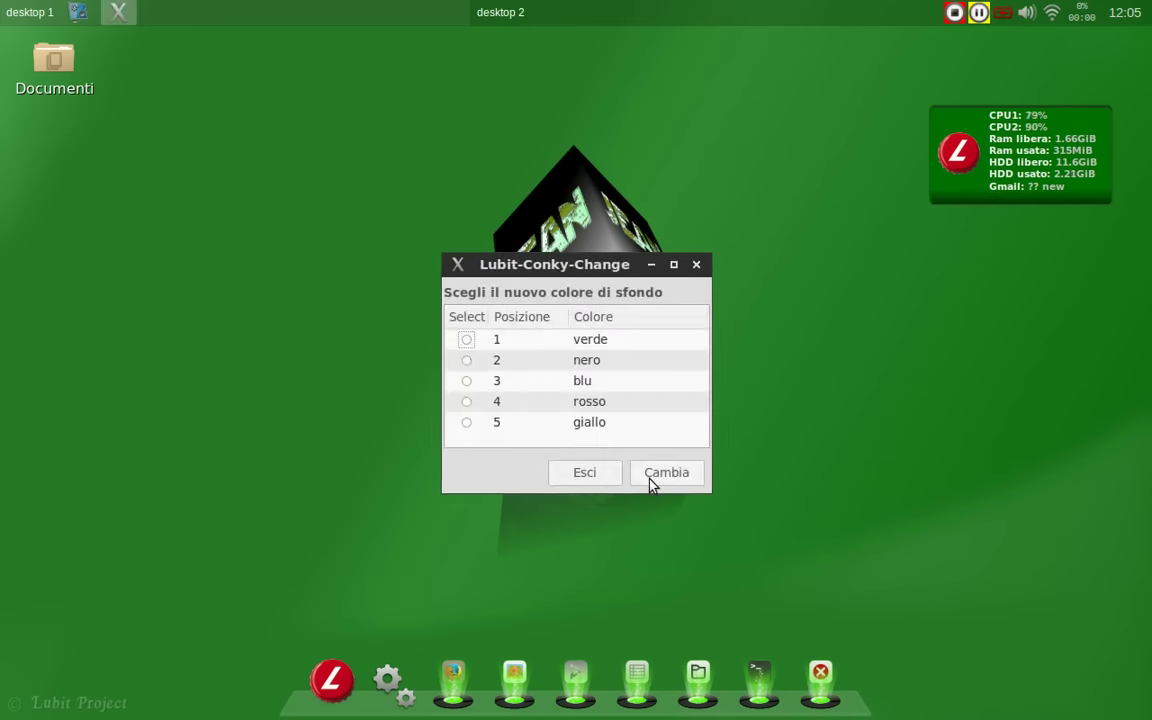
left_click(598, 478)
left_click(330, 665)
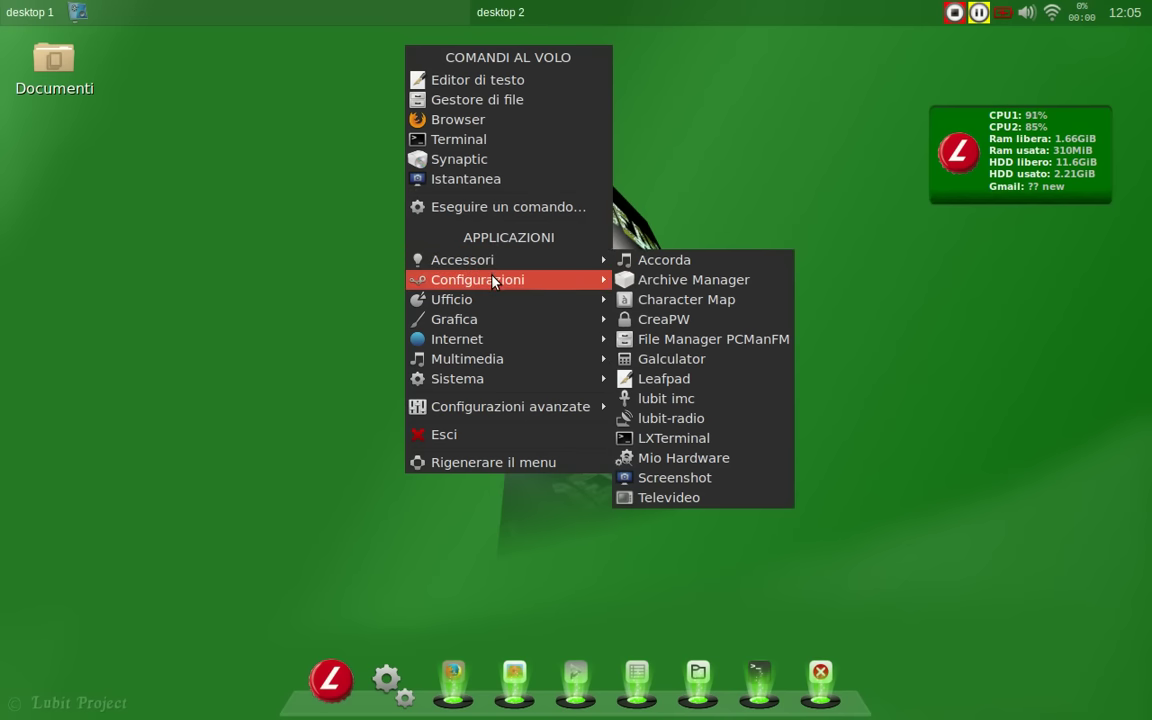
Step: Open Lubit Control Panel and review then close the Applicazioni preferite settings
mouse_move(541, 286)
left_click(700, 299)
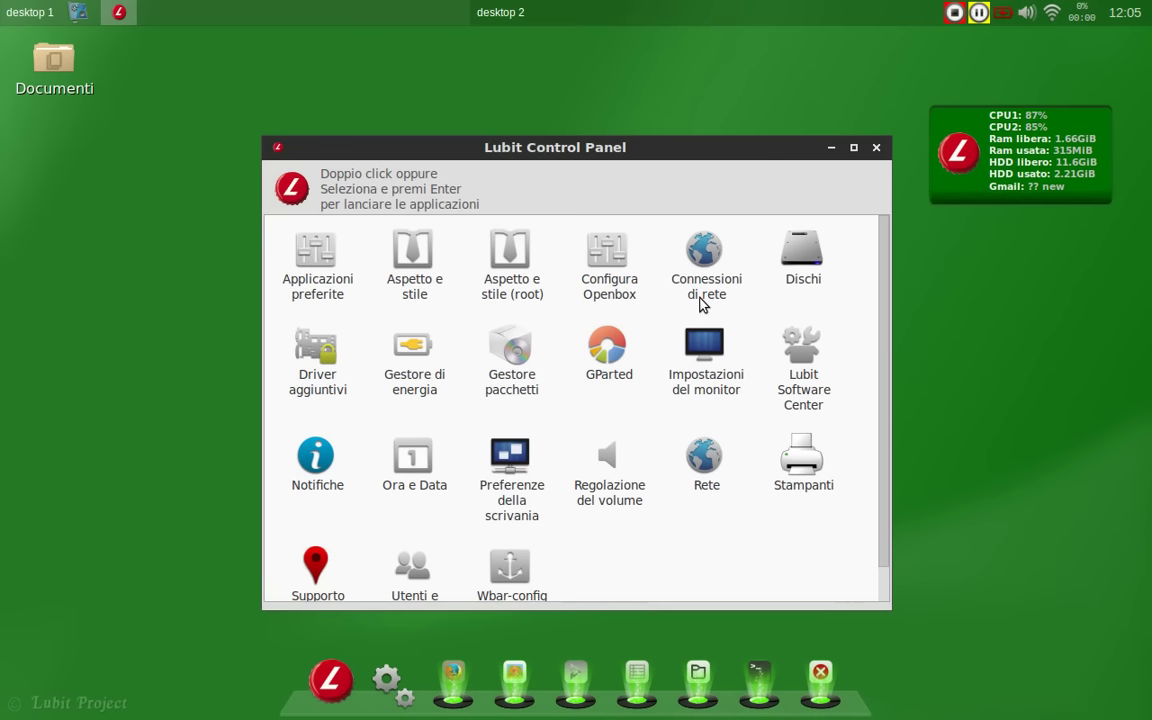
left_click(331, 297)
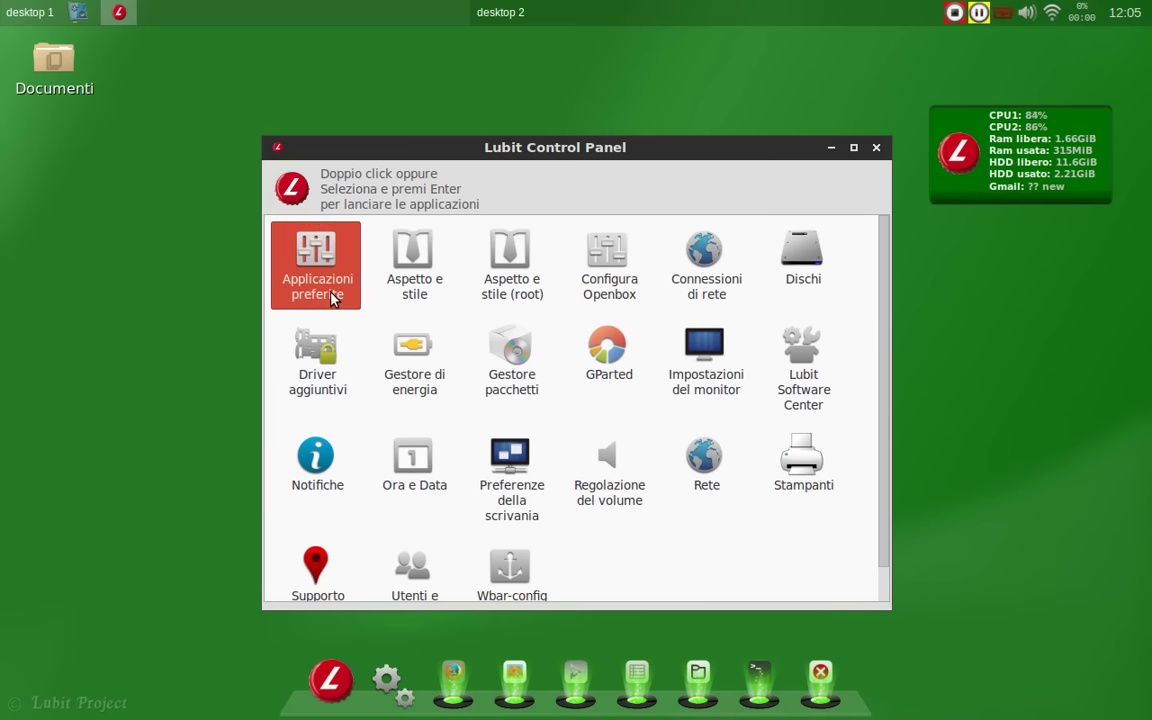
double_click(333, 282)
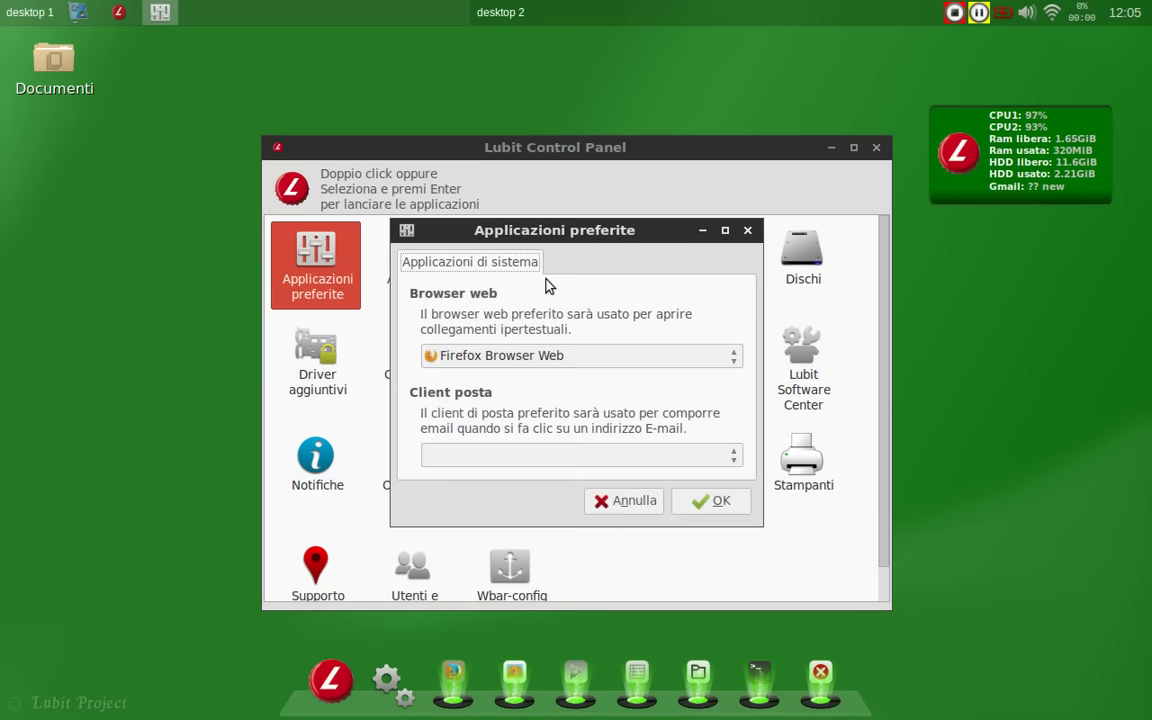
left_click(747, 231)
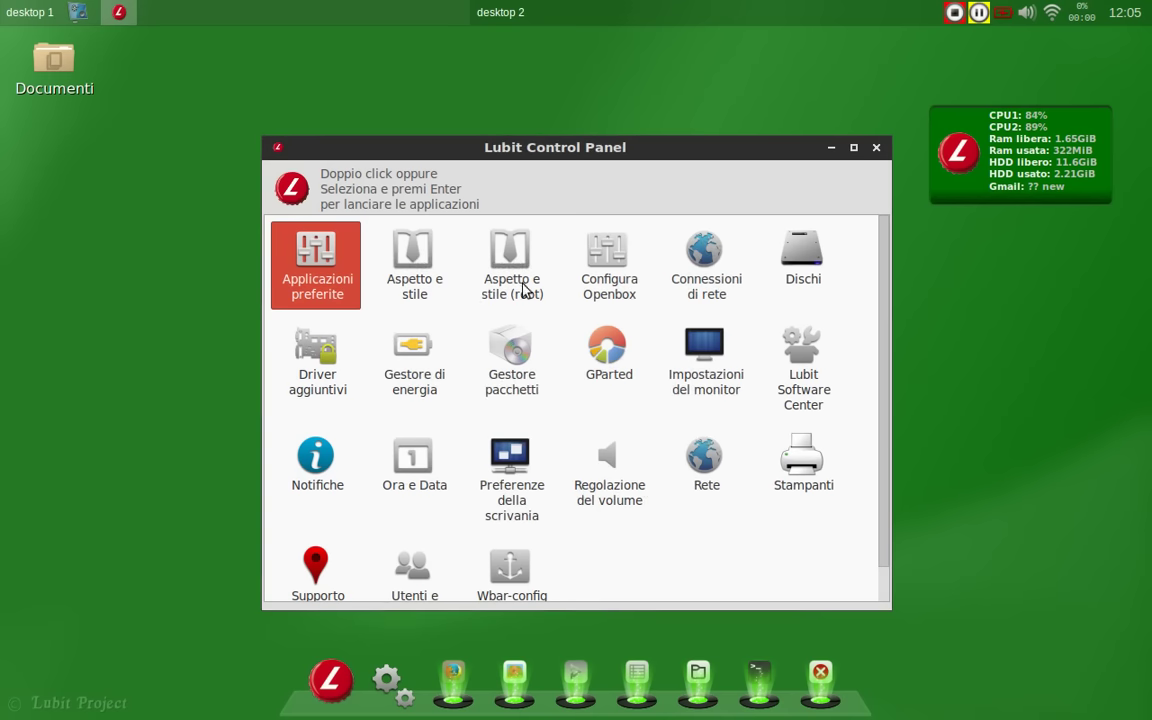
Step: Browse every Aspetto e stile tab, previewing Numix-L but keeping the Numix theme
double_click(420, 271)
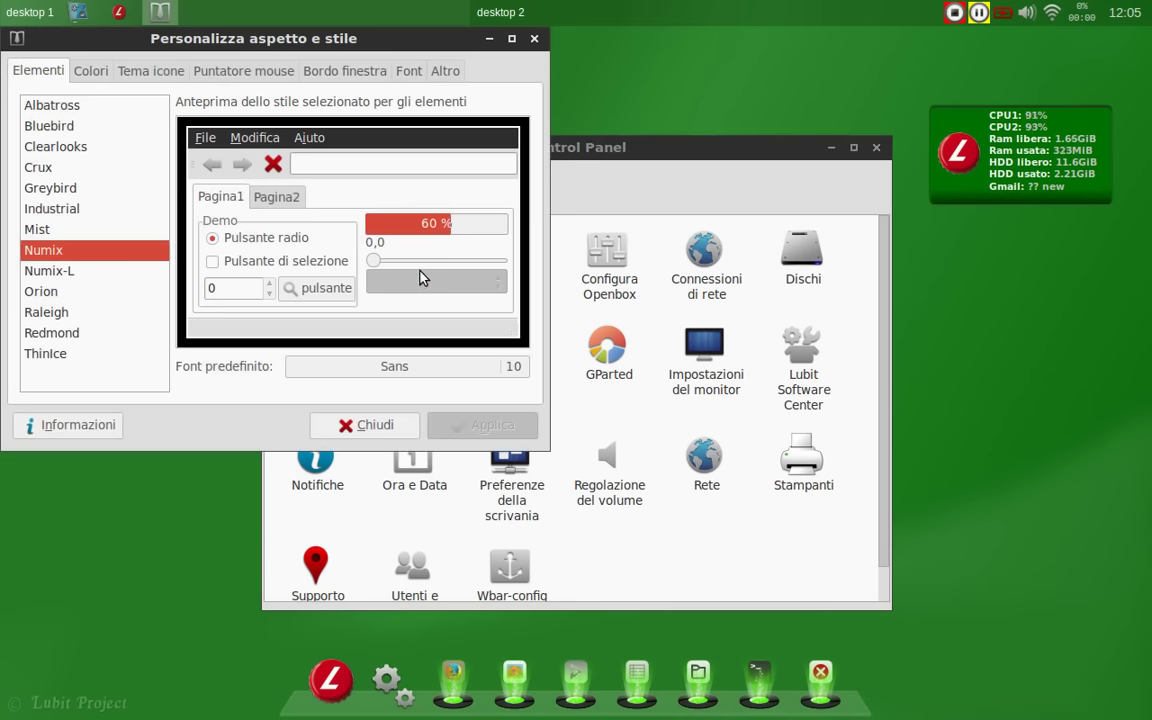
left_click(84, 273)
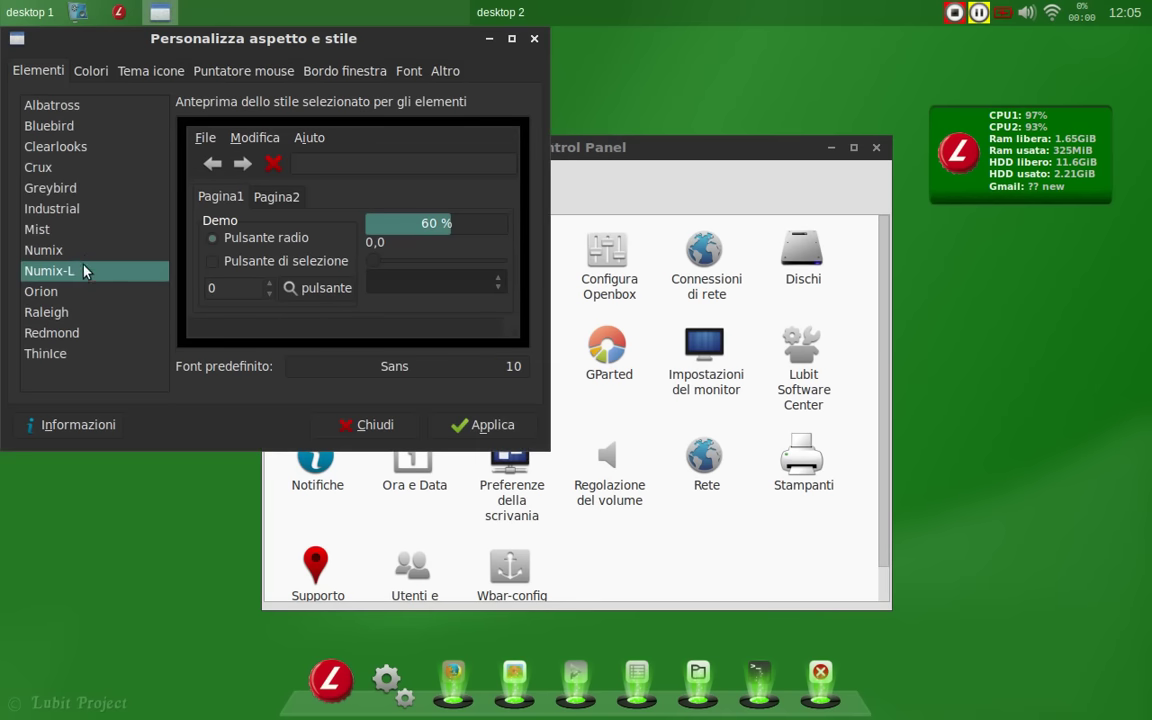
left_click(84, 254)
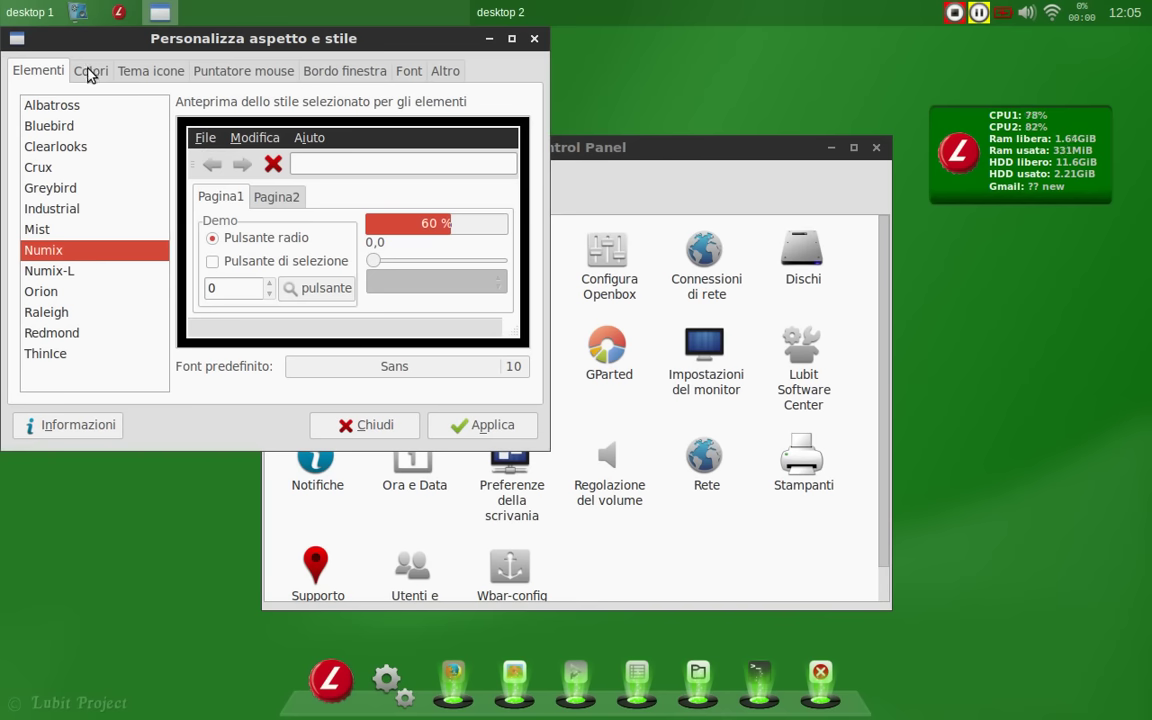
left_click(90, 71)
left_click(140, 71)
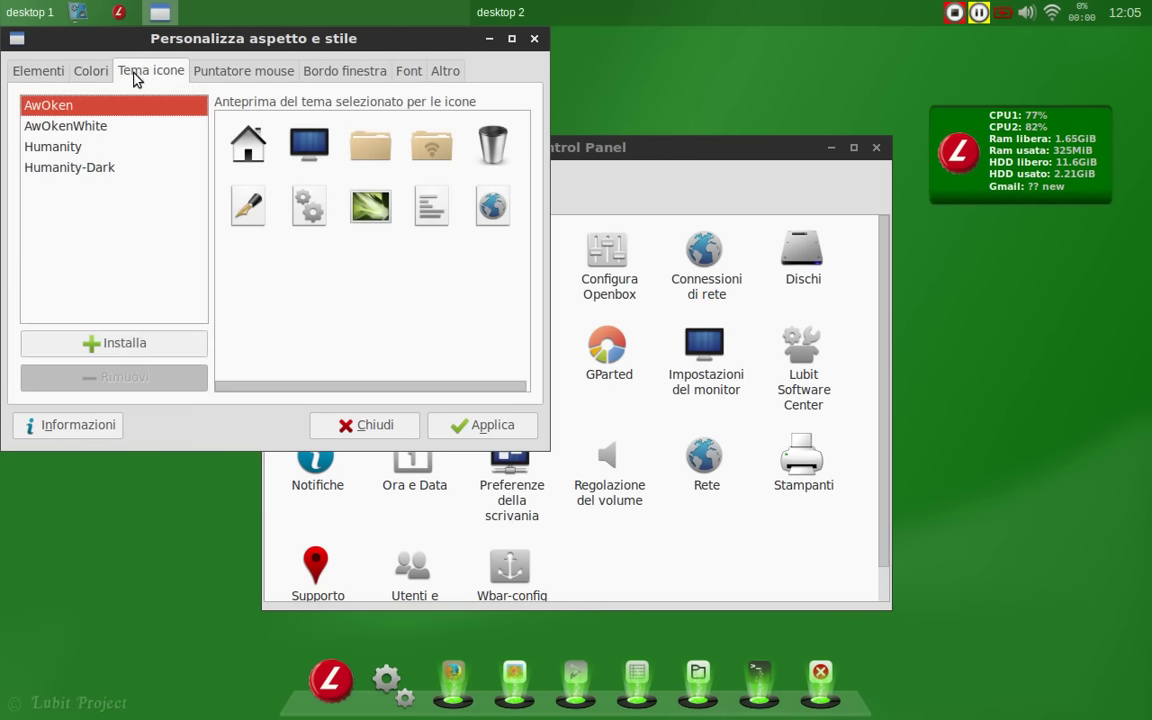
left_click(250, 78)
left_click(324, 80)
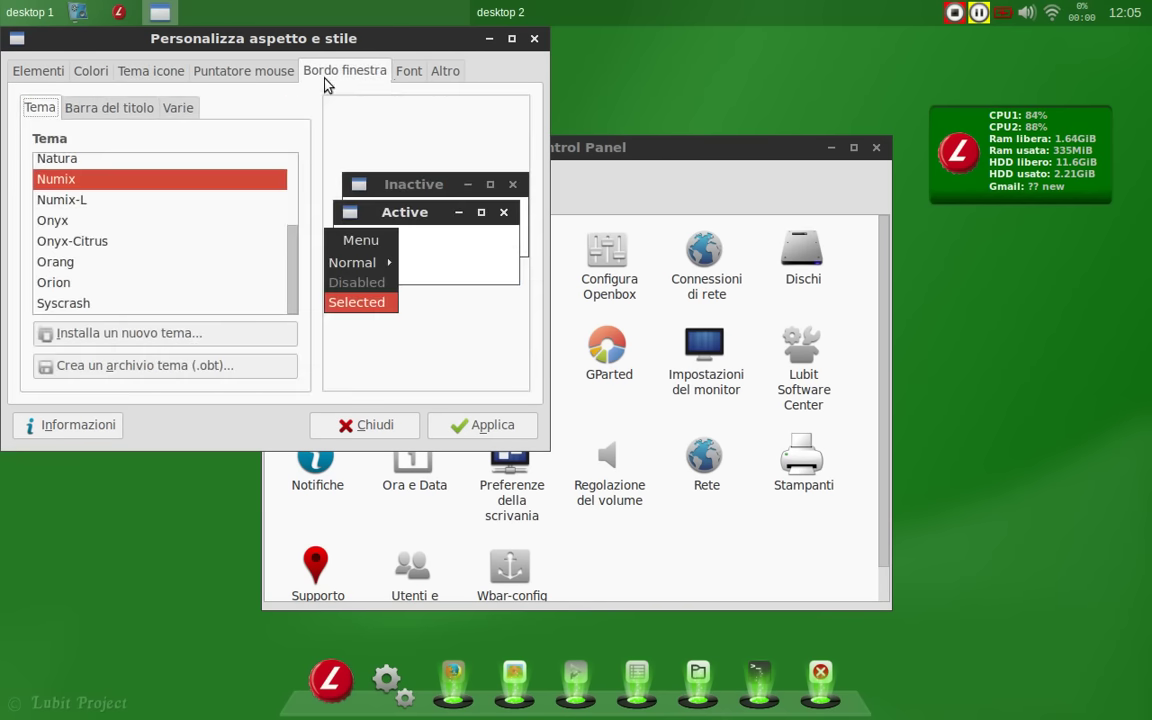
left_click(421, 76)
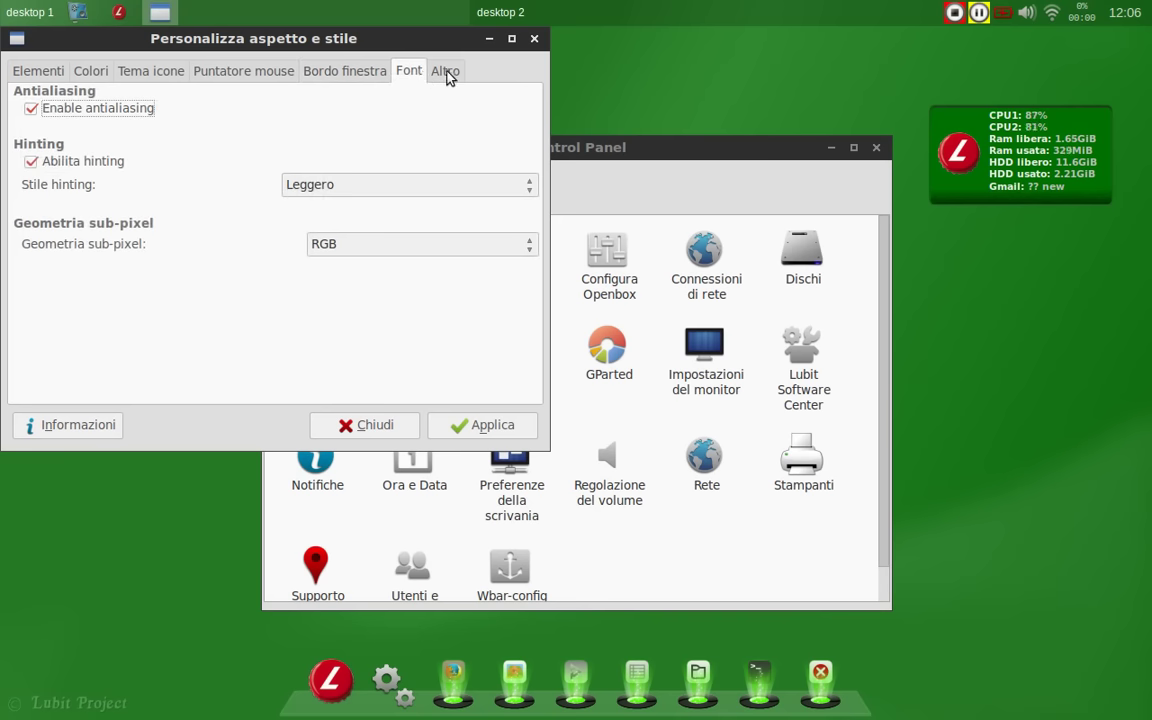
left_click(446, 72)
left_click(534, 39)
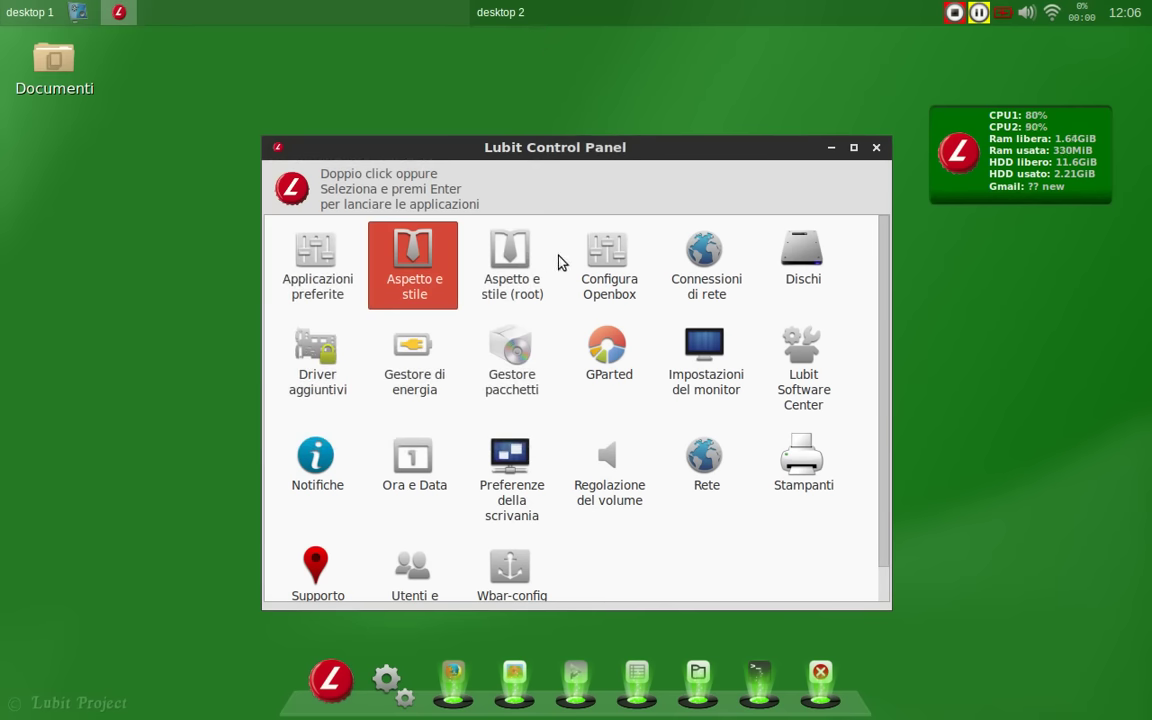
Step: Open and close Configura Openbox, then select Lubit Software Center
left_click(590, 262)
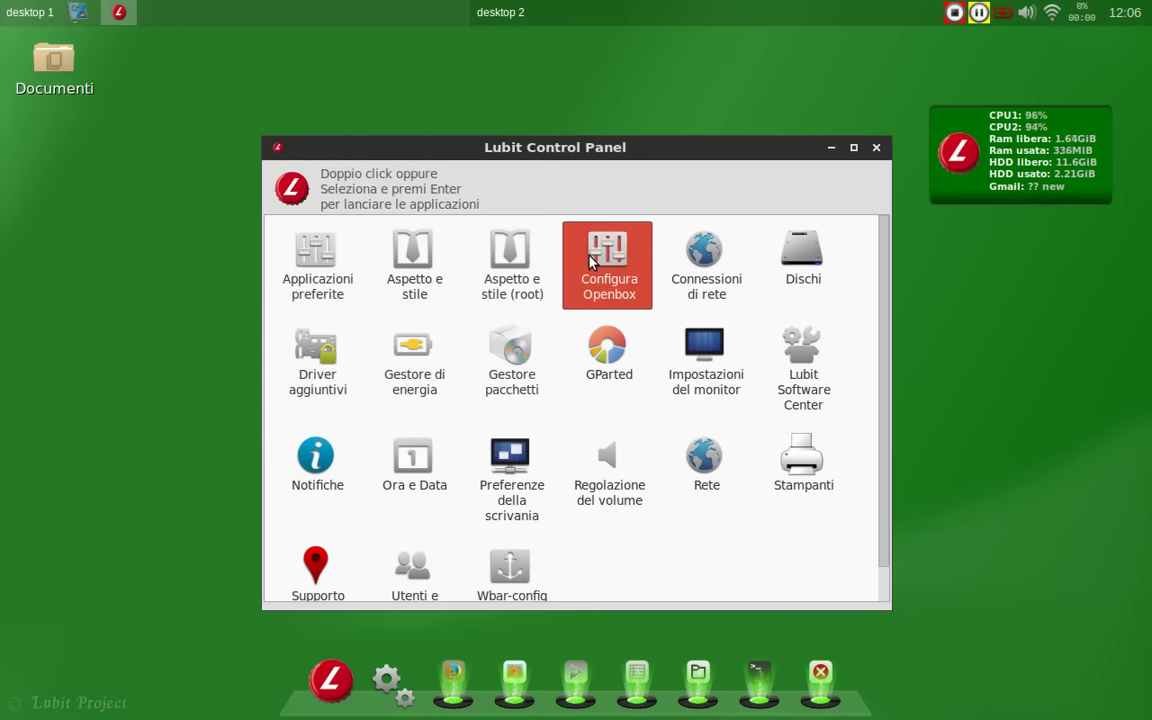
double_click(590, 262)
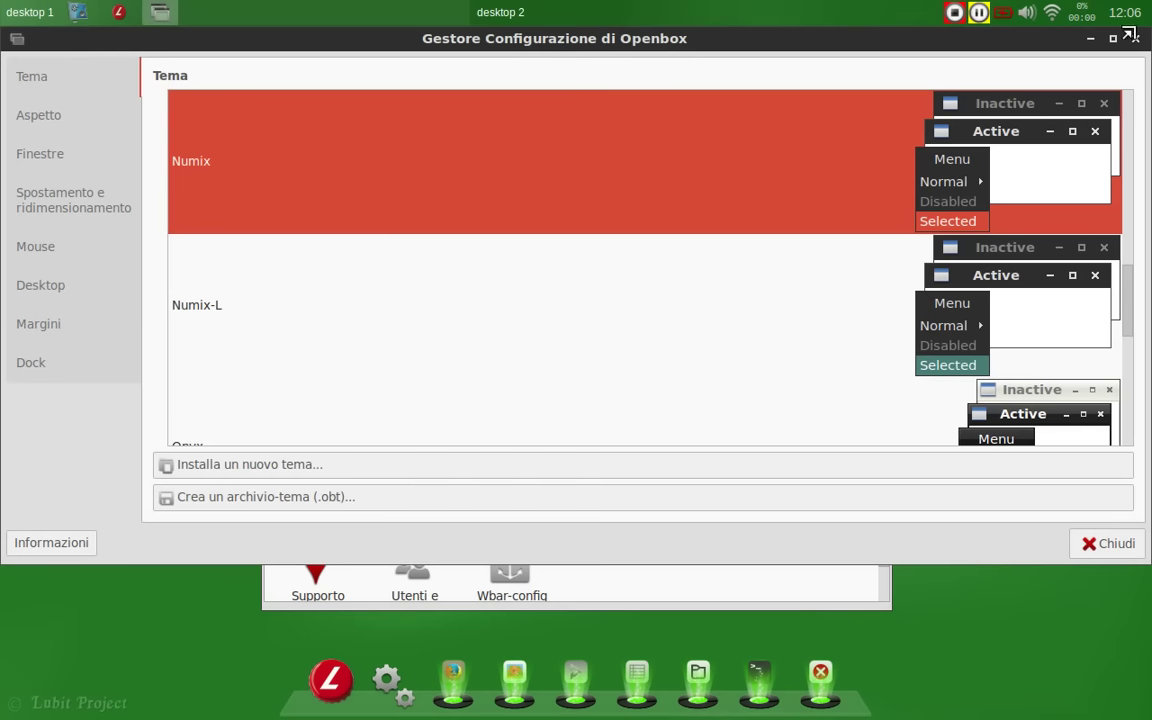
left_click(1135, 38)
left_click(803, 380)
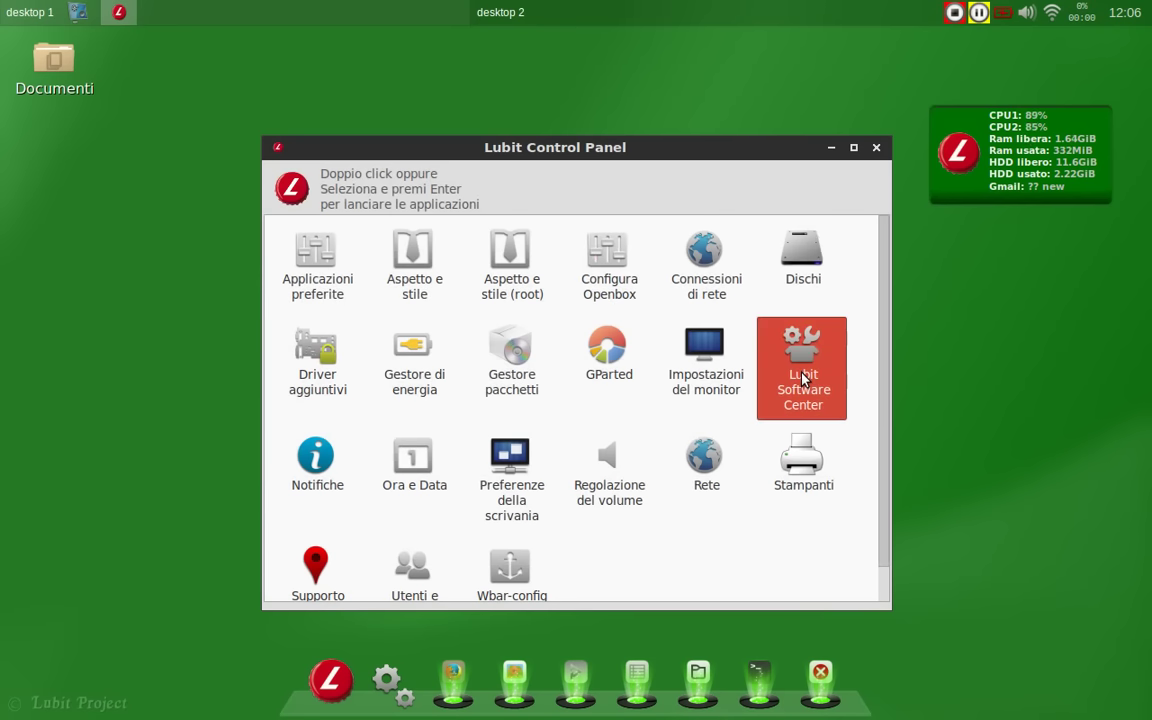
Step: Launch Lubit Software Center with the administrator password and scroll its software list
double_click(803, 380)
type("********")
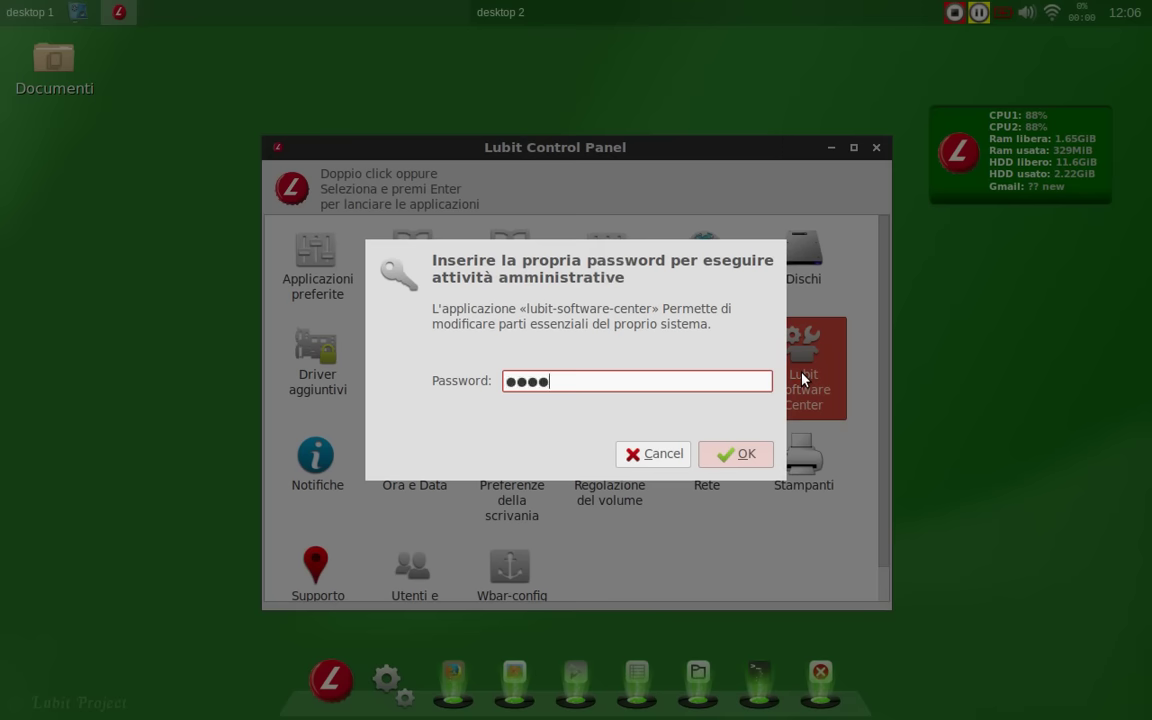
key("Return")
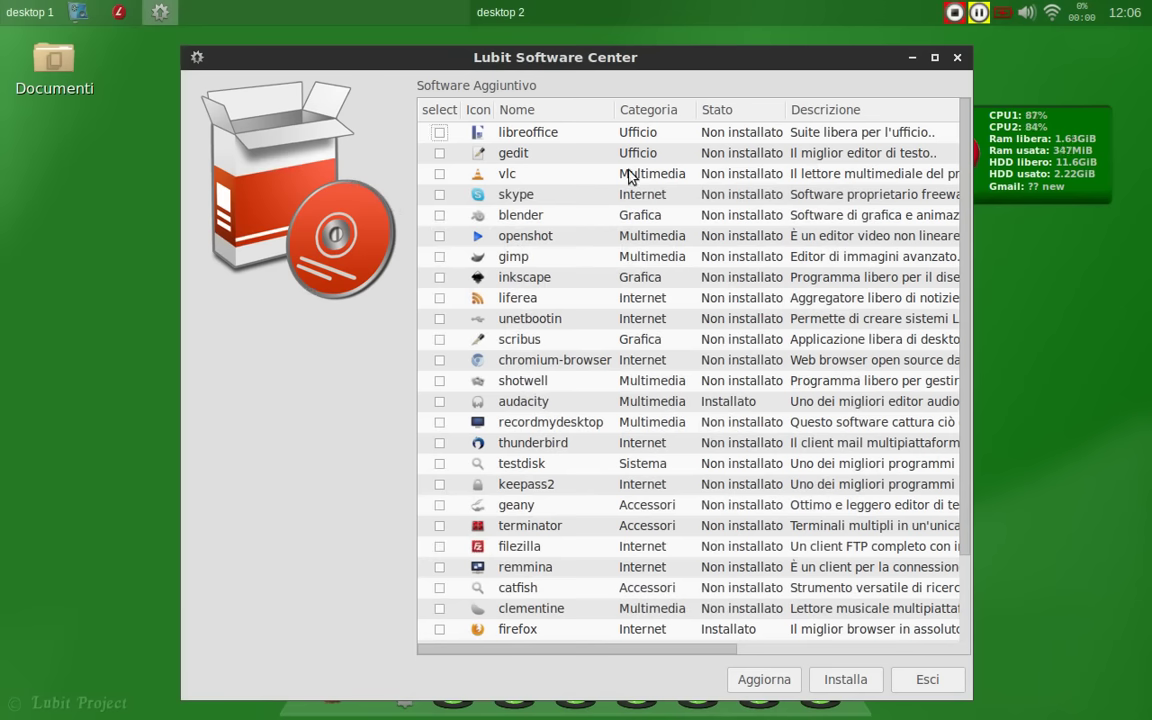
scroll(590, 172, "down", 3)
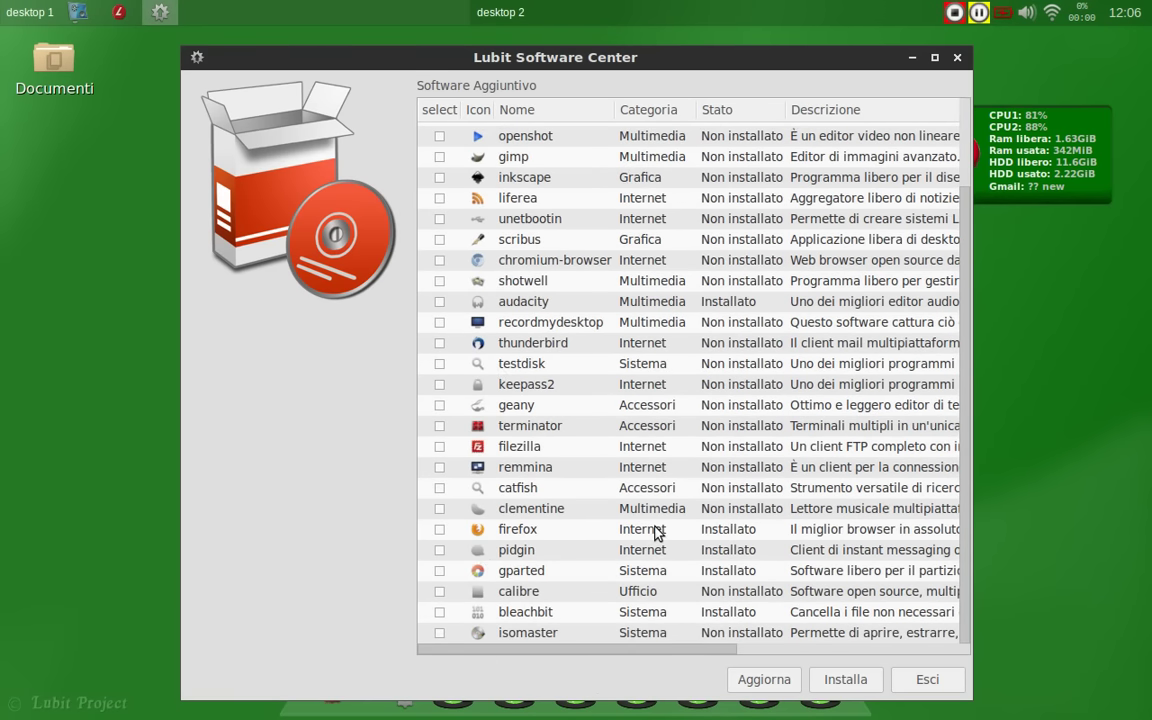
scroll(657, 533, "up", 3)
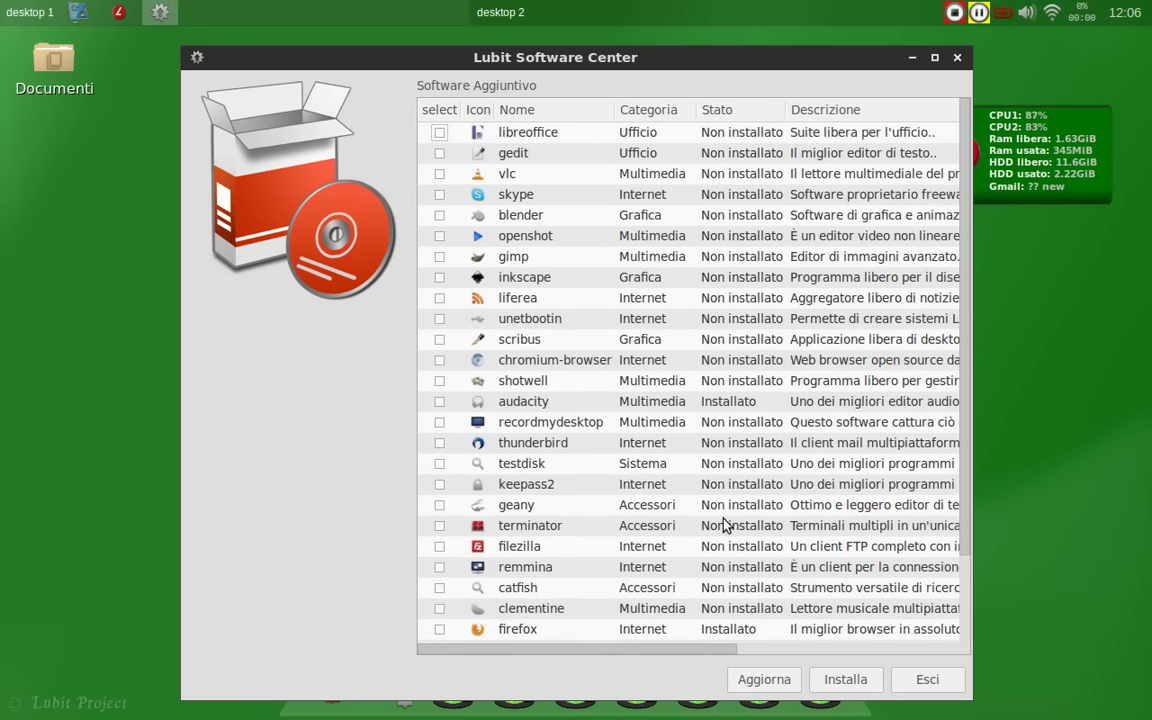
Step: Mark unetbootin and install it, answering Sì and confirming with OK
left_click(437, 339)
left_click(437, 339)
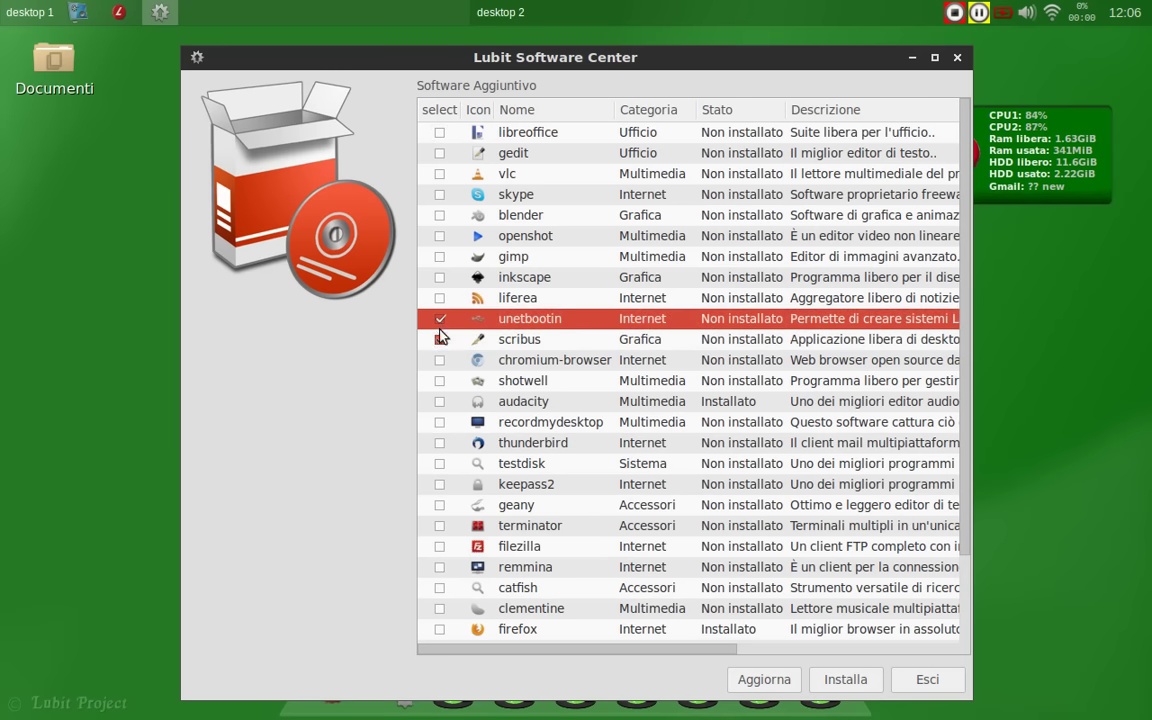
left_click(686, 318)
left_click(900, 682)
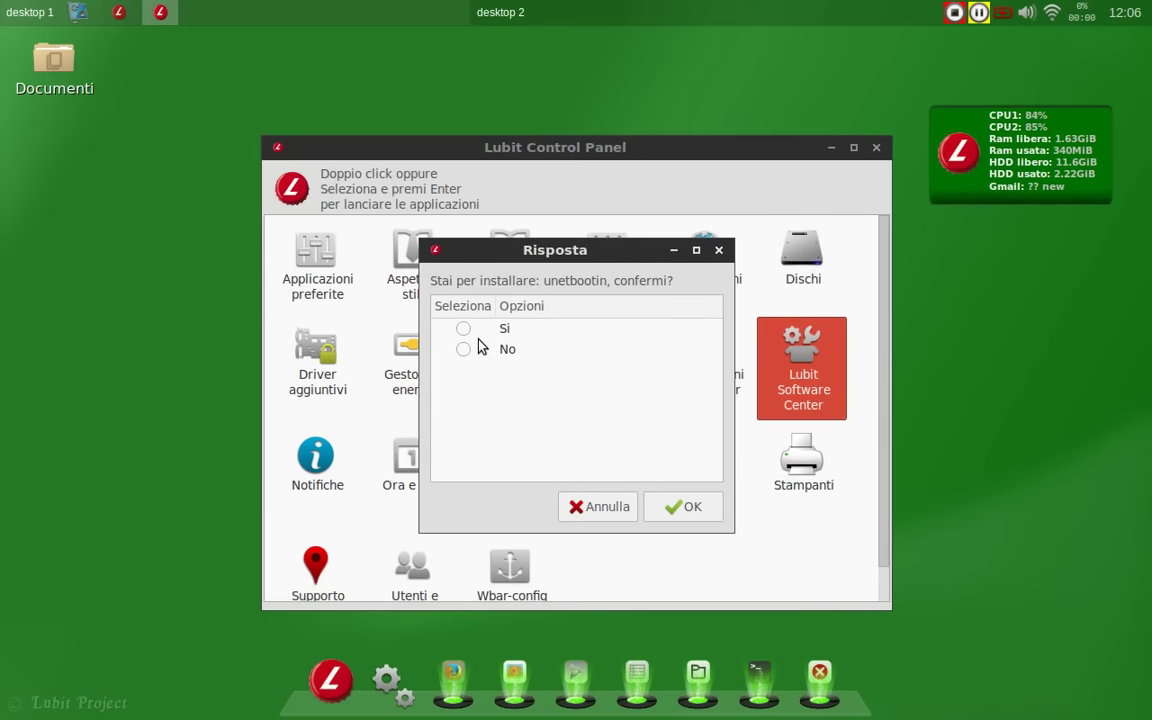
left_click(463, 330)
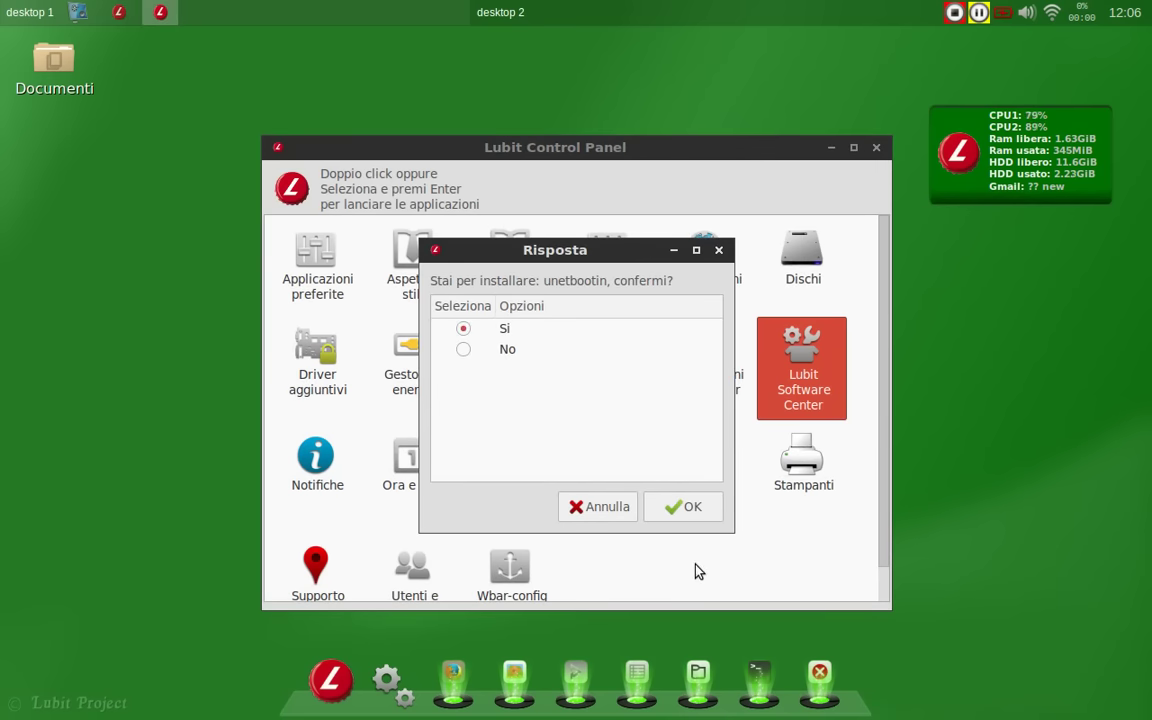
left_click(690, 507)
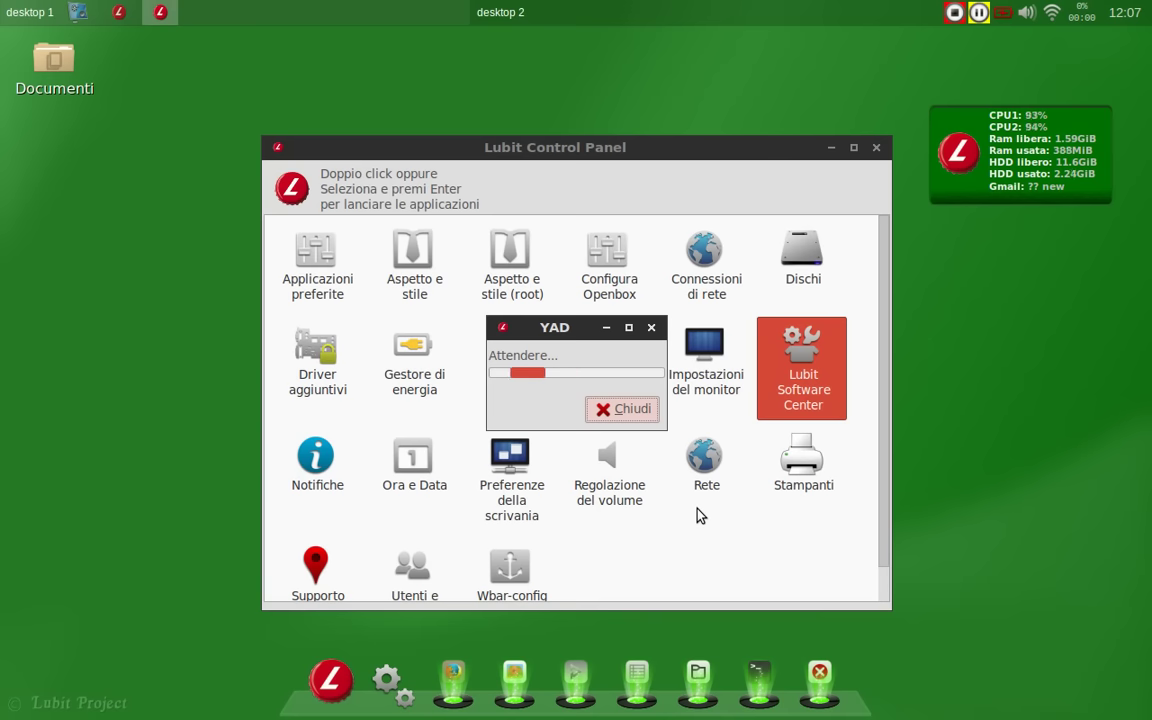
Step: After installation, close the software center and put away the Control Panel window
left_click(638, 12)
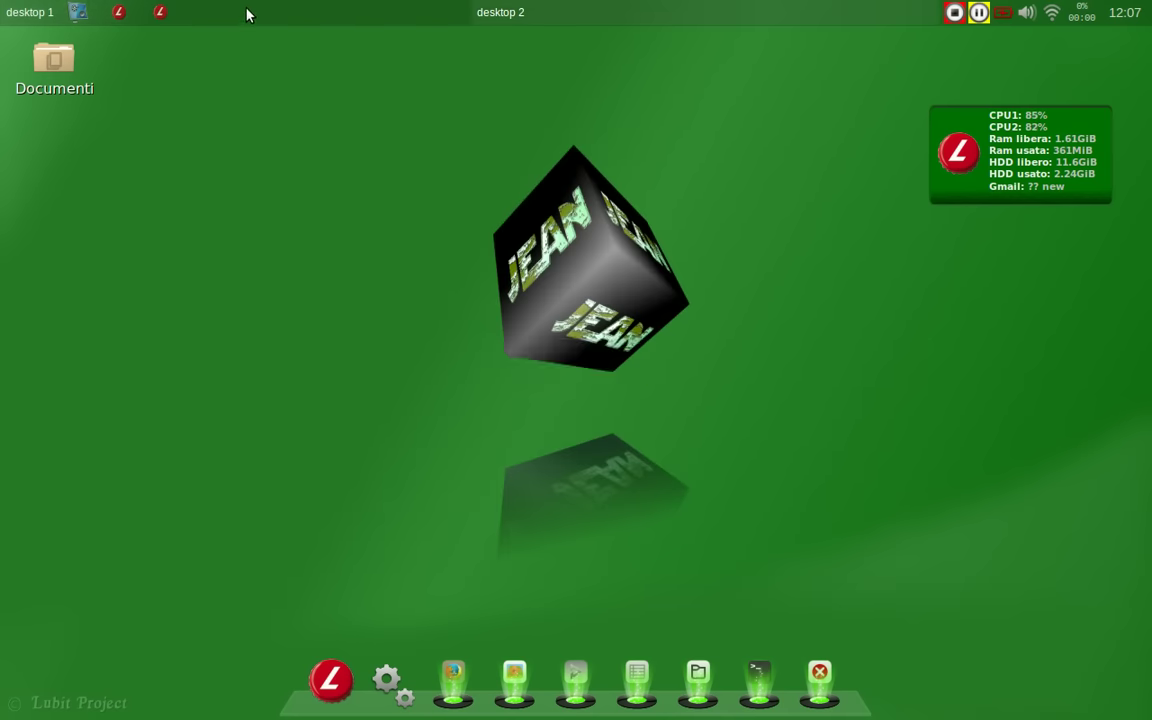
left_click(248, 14)
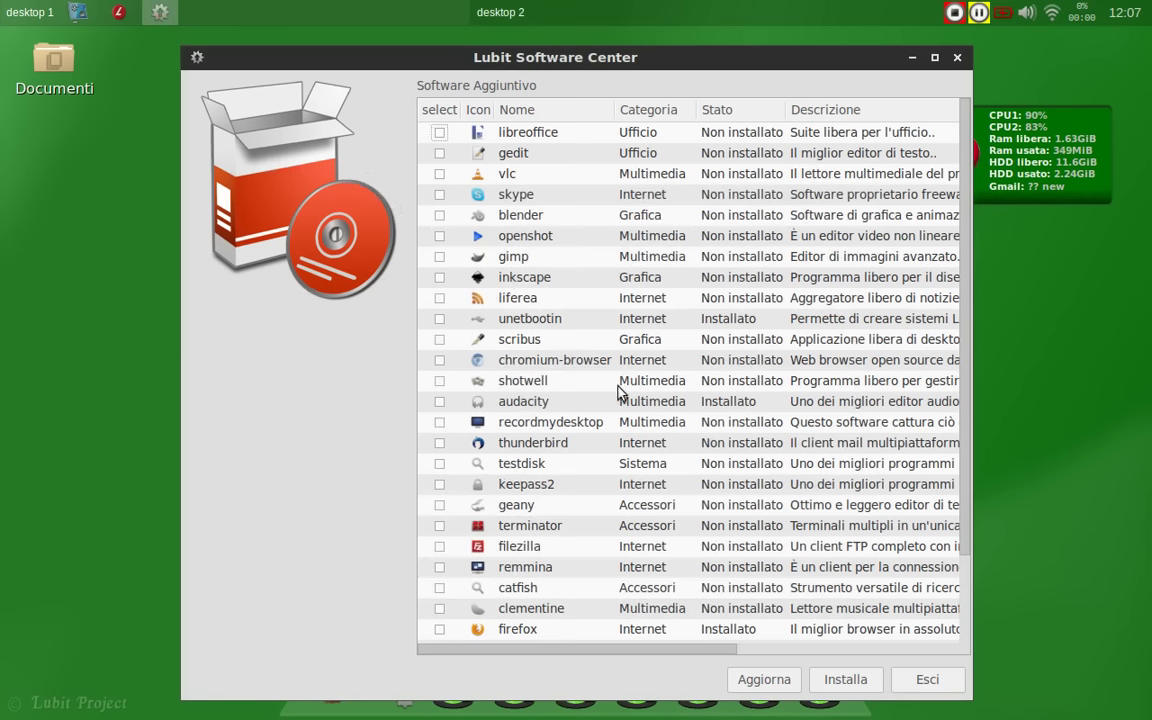
left_click(950, 684)
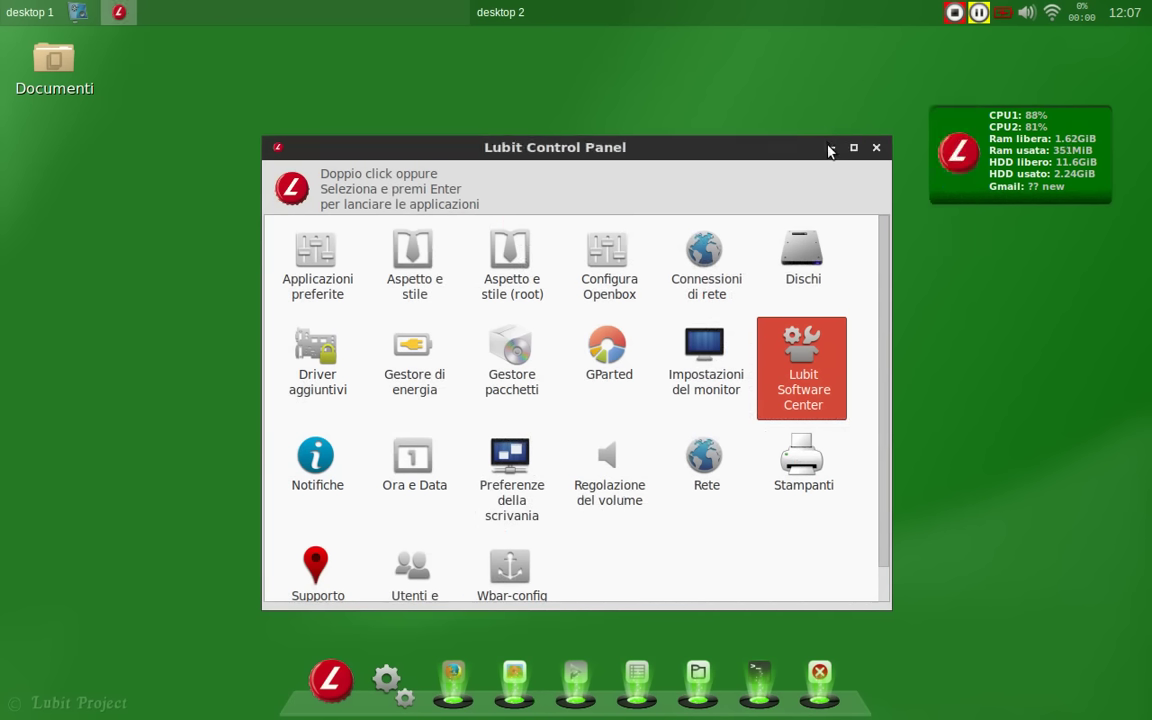
left_click(829, 148)
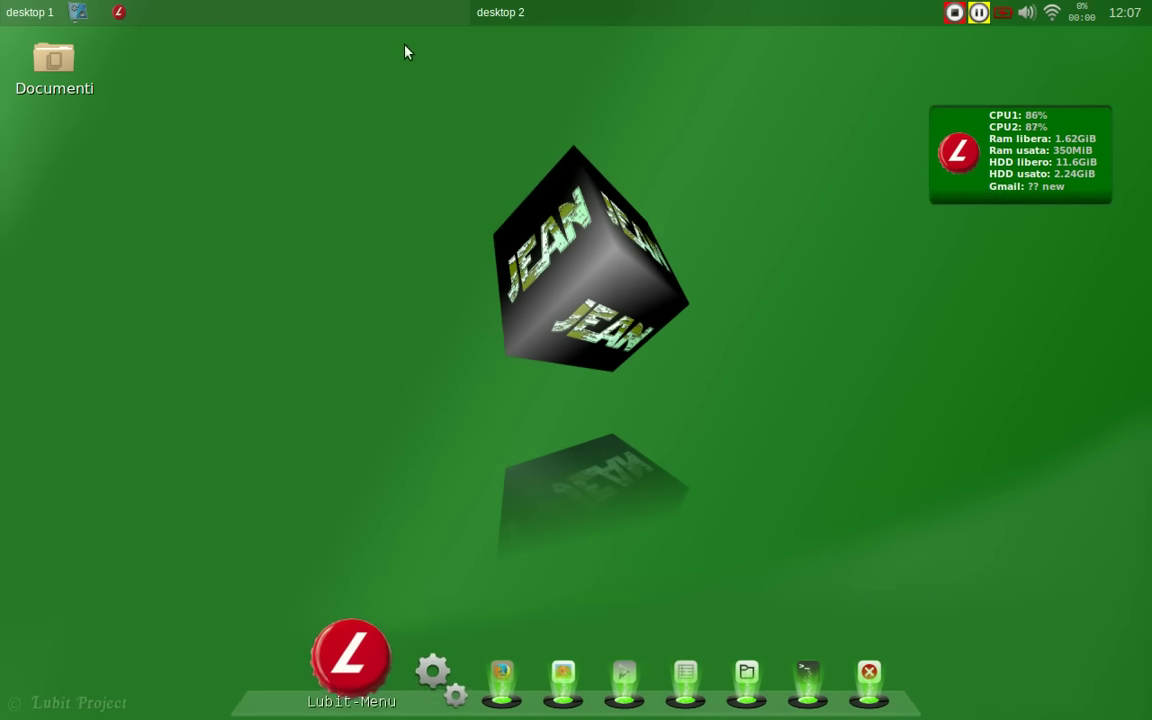
Step: Regenerate the menu, check Accessori and Sistema for UNetbootin, and reopen Lubit Control Panel
right_click(405, 45)
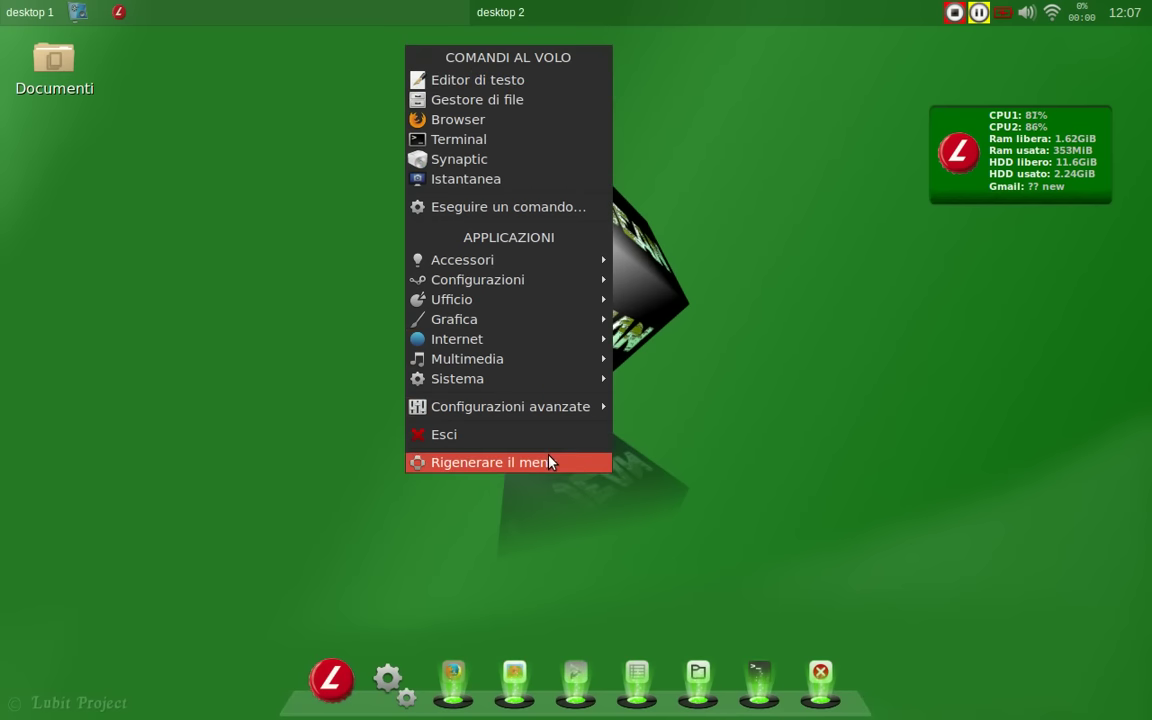
left_click(548, 462)
left_click(331, 680)
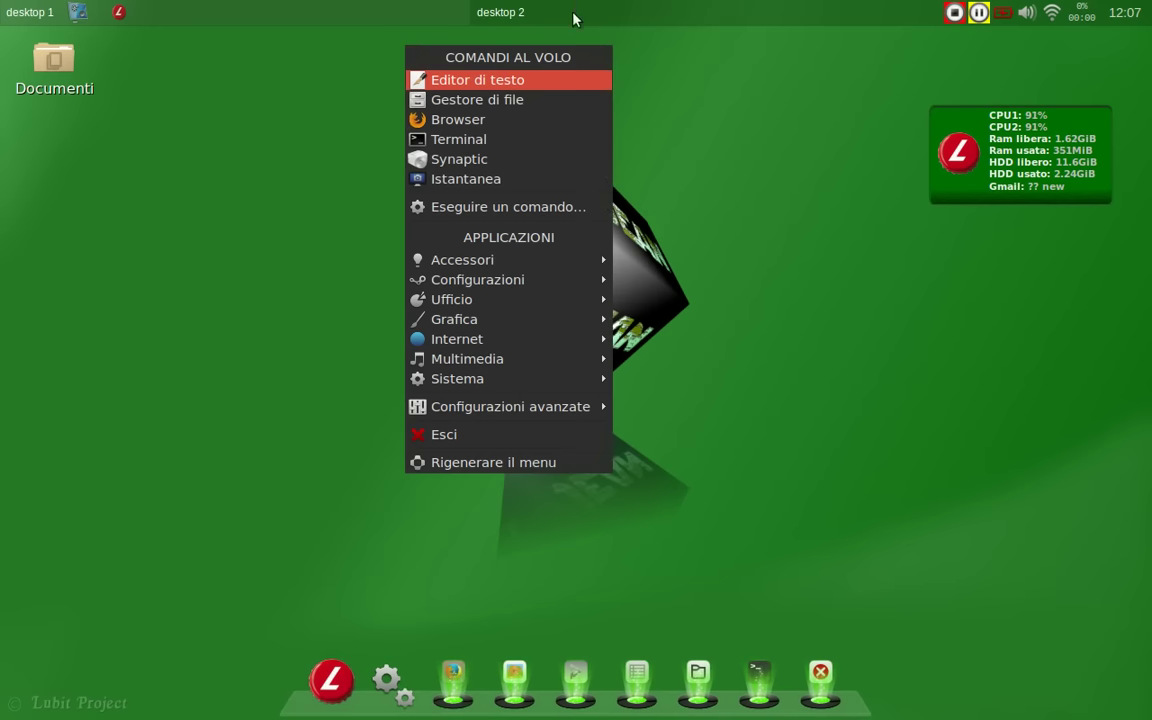
mouse_move(556, 262)
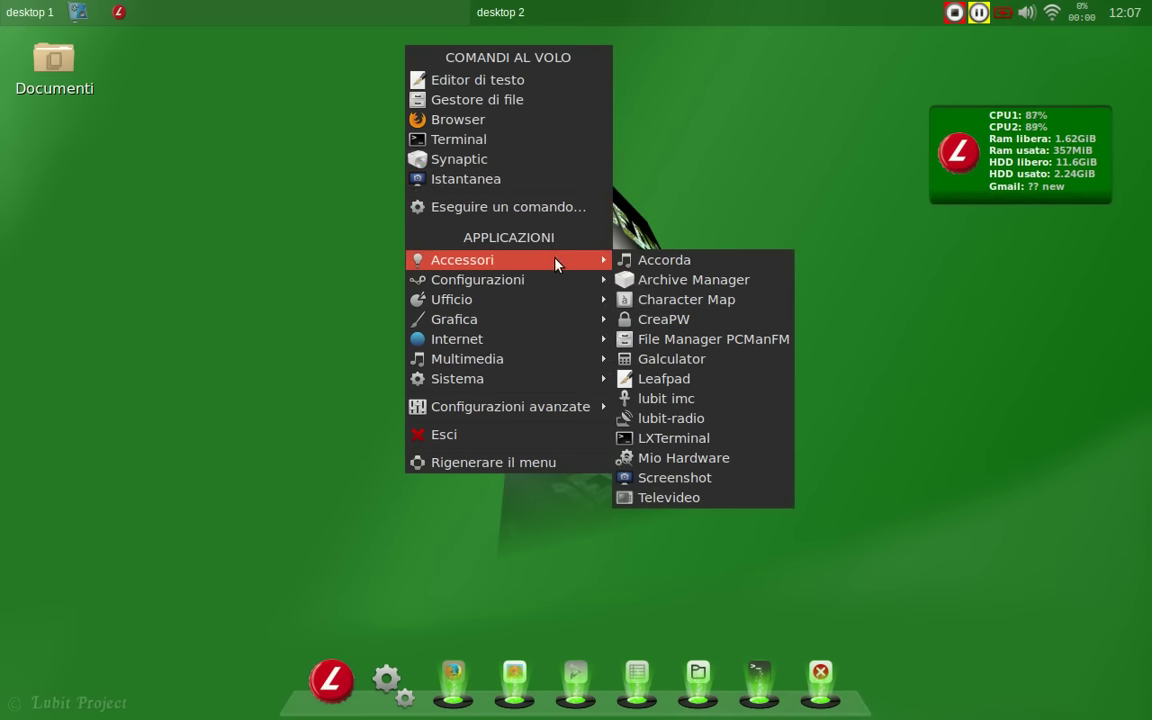
mouse_move(556, 386)
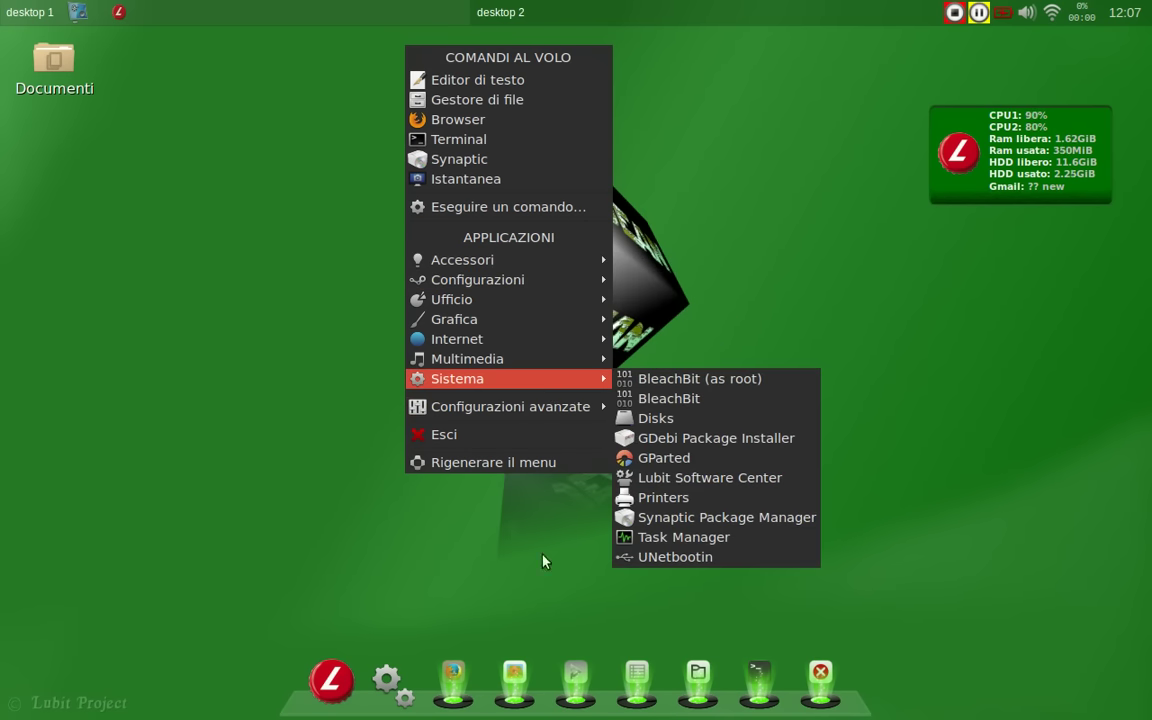
left_click(379, 622)
left_click(118, 14)
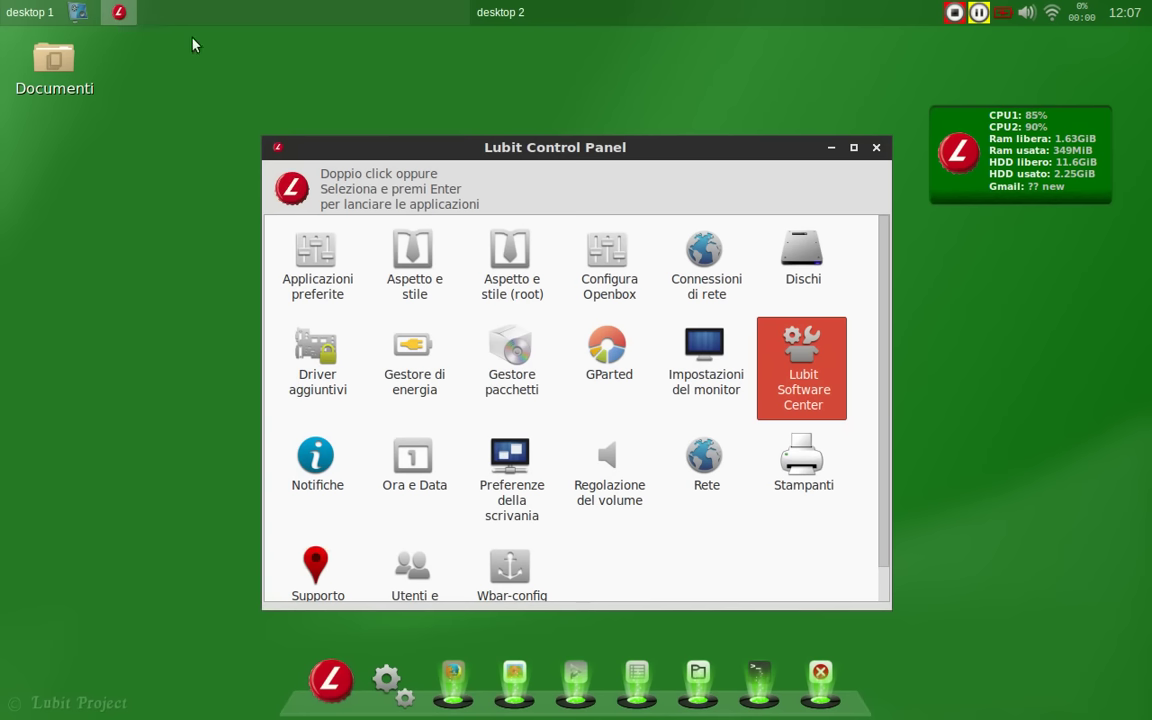
Step: Launch Gestore pacchetti (Synaptic) with the administrator password
left_click(512, 350)
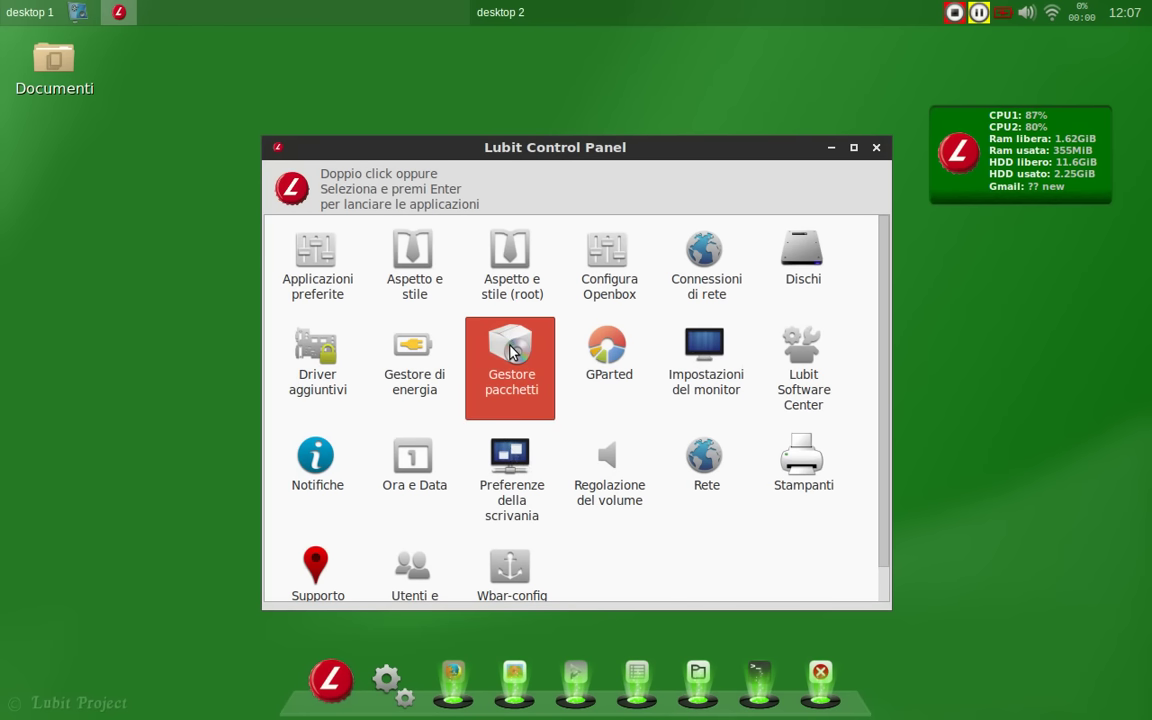
left_click(512, 350)
type("*********")
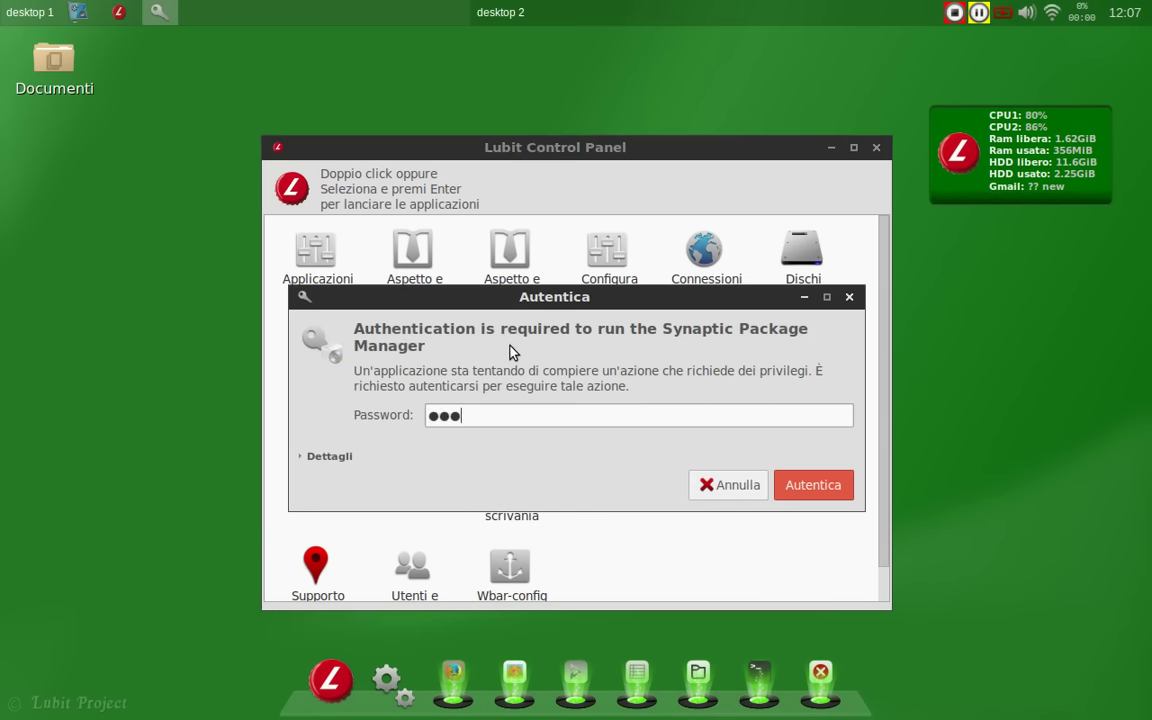
key("Return")
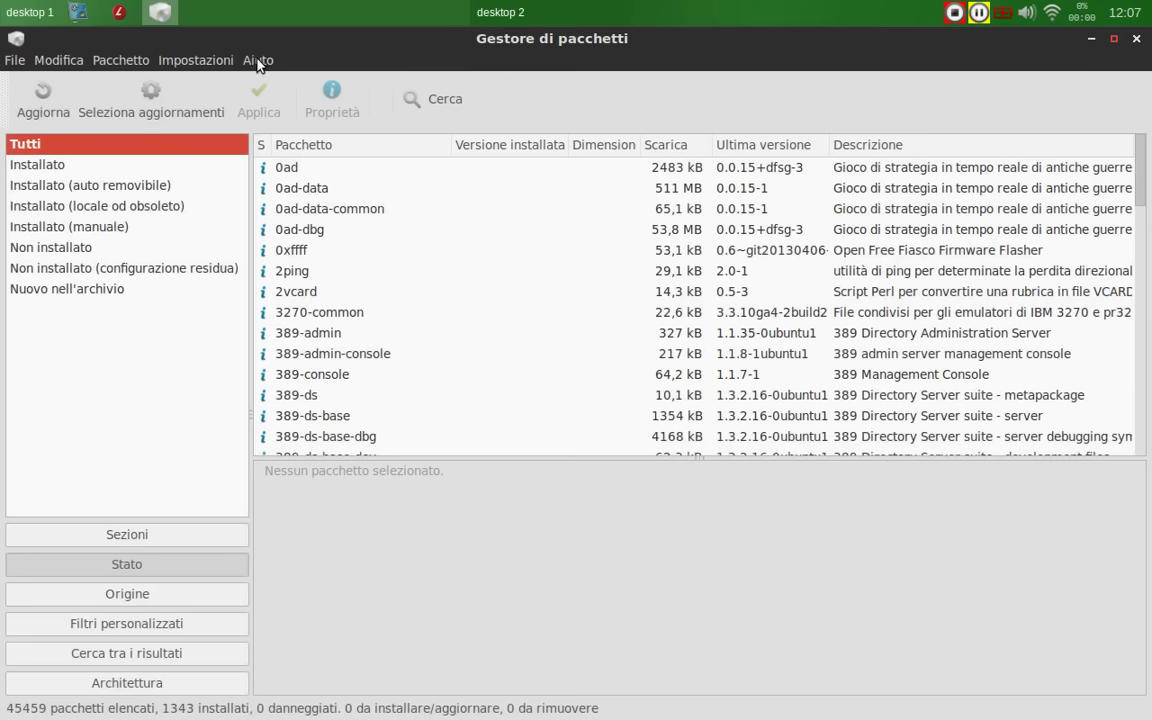
Step: Review the Repository settings' other sources, updates and trusted keys tabs, then close it
left_click(258, 62)
mouse_move(195, 60)
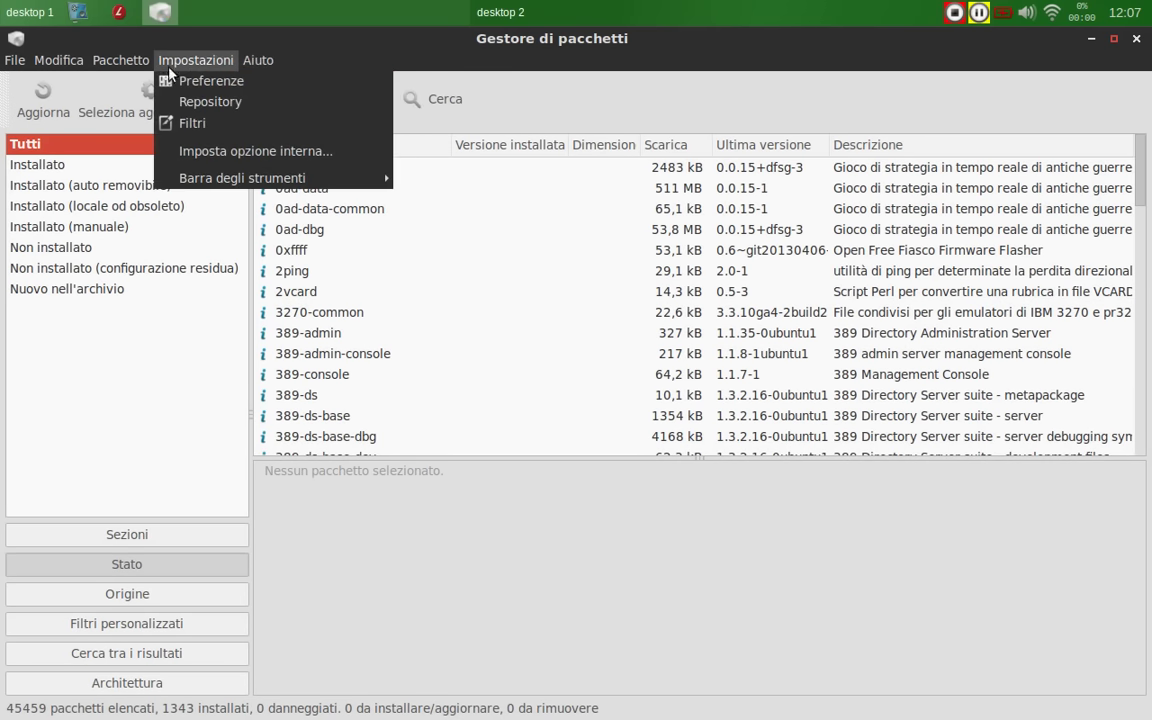
left_click(210, 101)
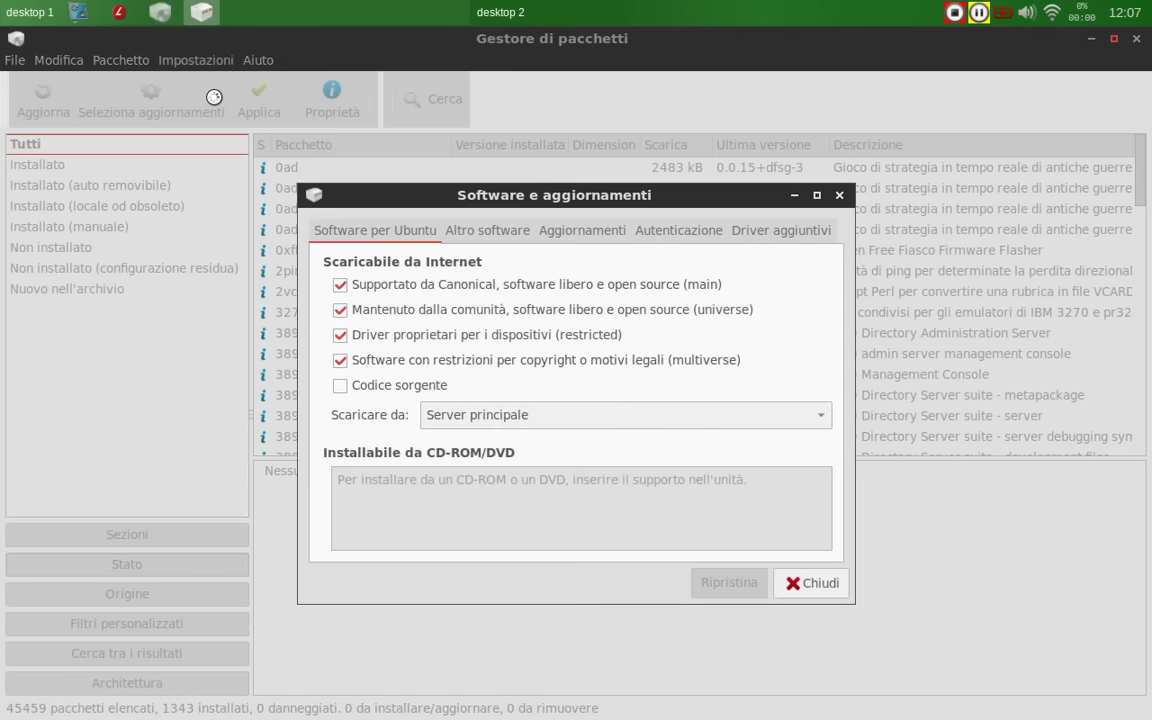
left_click(462, 231)
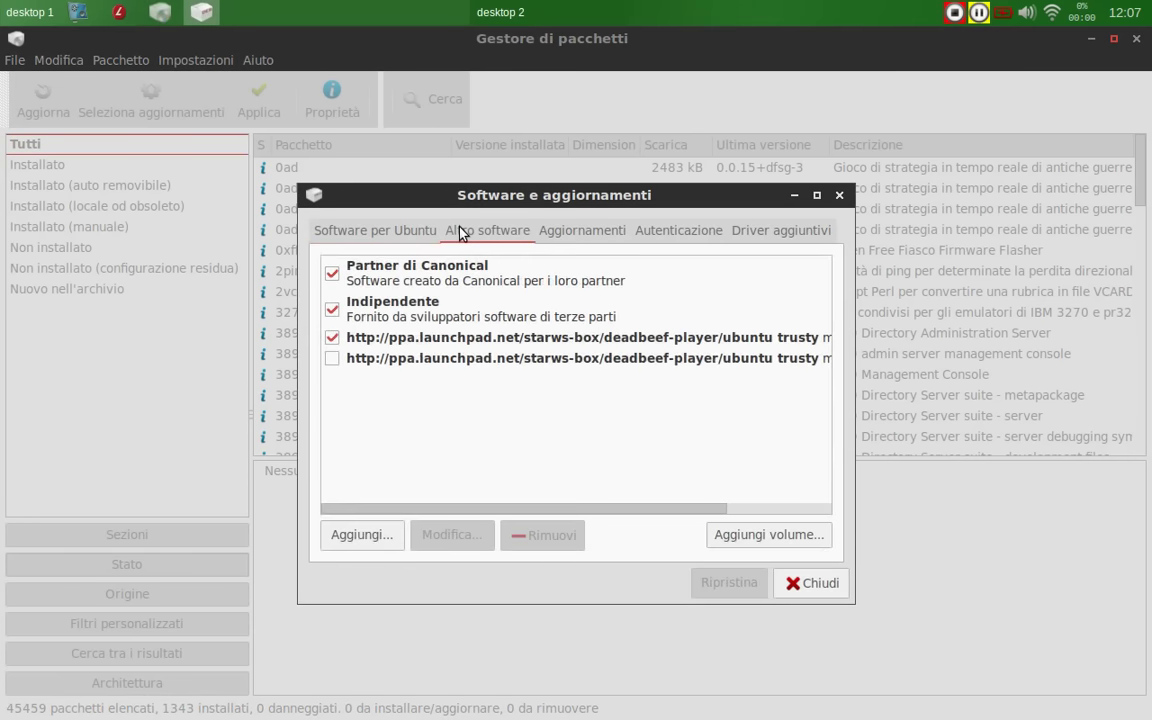
left_click(562, 233)
left_click(672, 234)
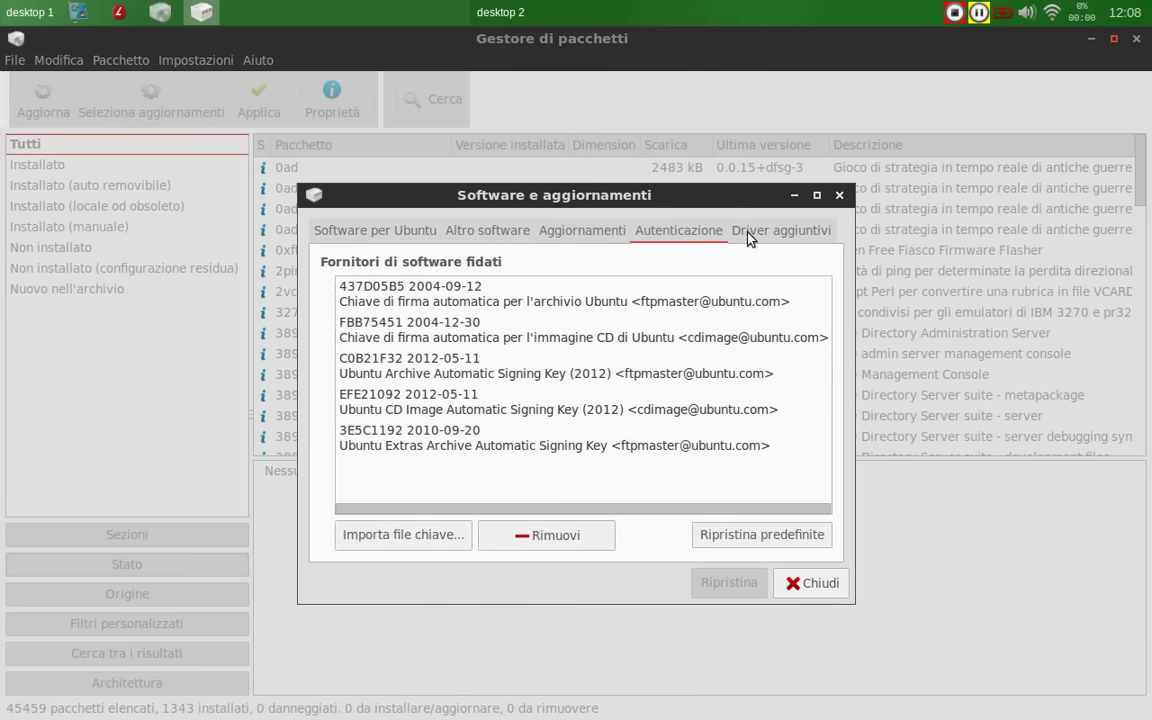
left_click(839, 195)
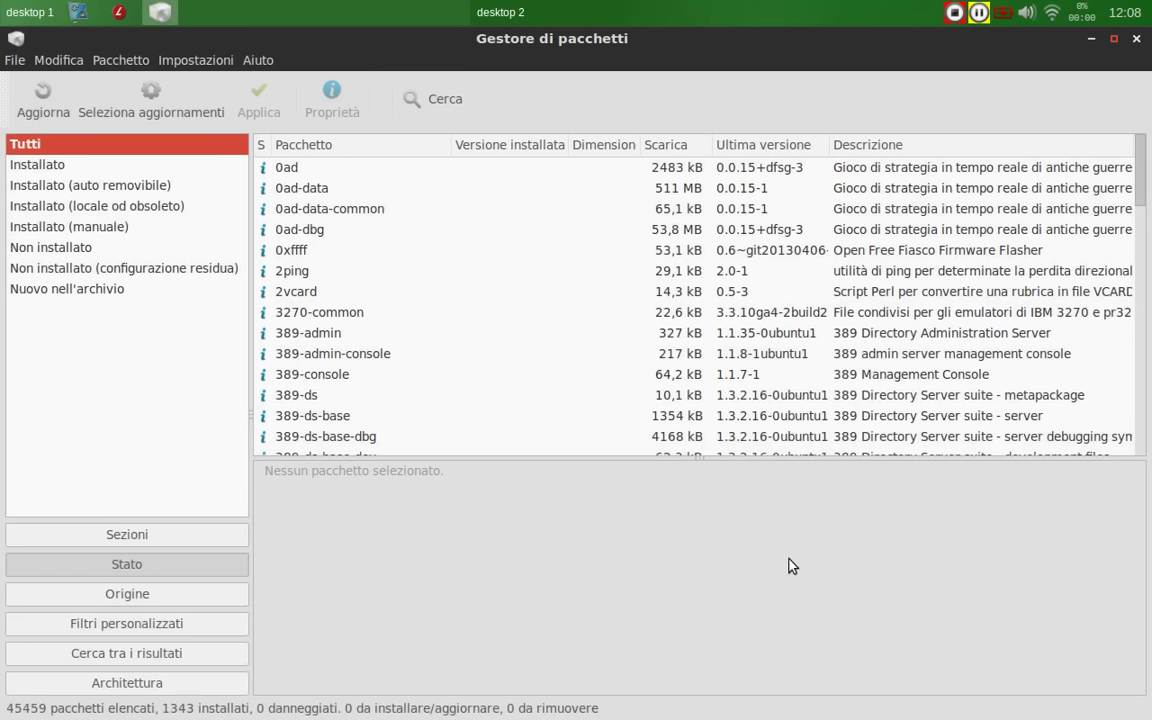
Step: Close Synaptic, then open and close the Notifiche settings
left_click(1136, 40)
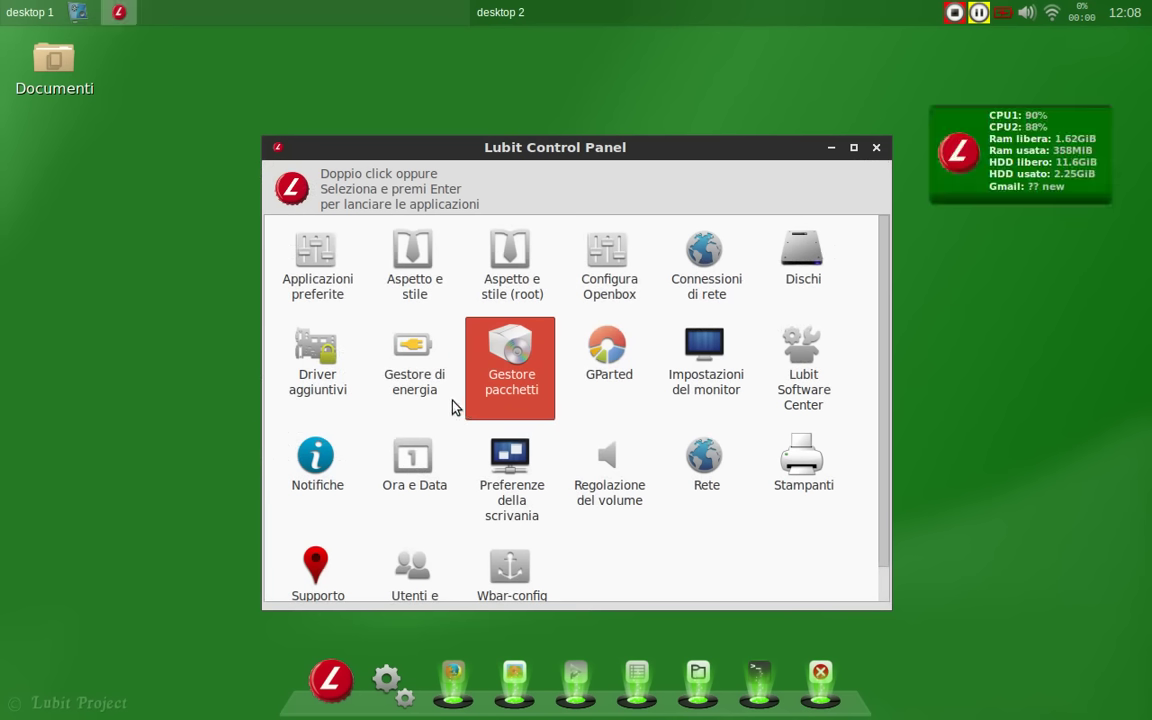
scroll(452, 405, "down", 1)
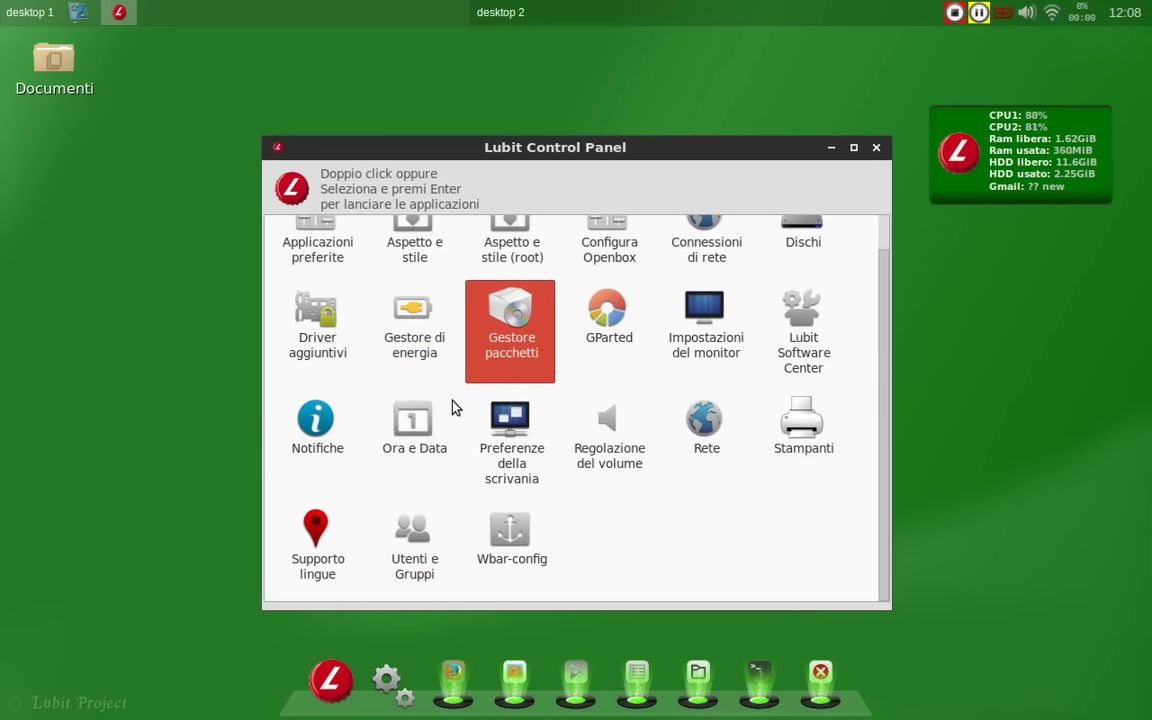
double_click(328, 430)
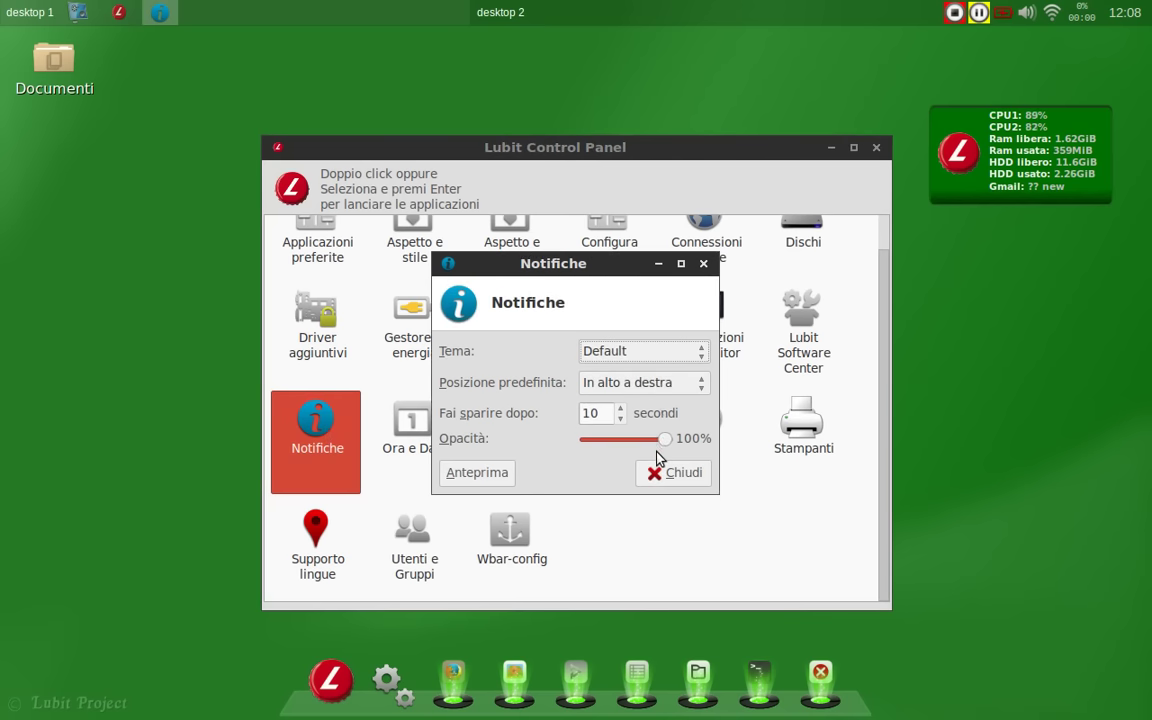
left_click(660, 472)
Step: Reopen Notifiche, send a preview notification, close the dialog and dismiss the popup
double_click(352, 437)
left_click(505, 474)
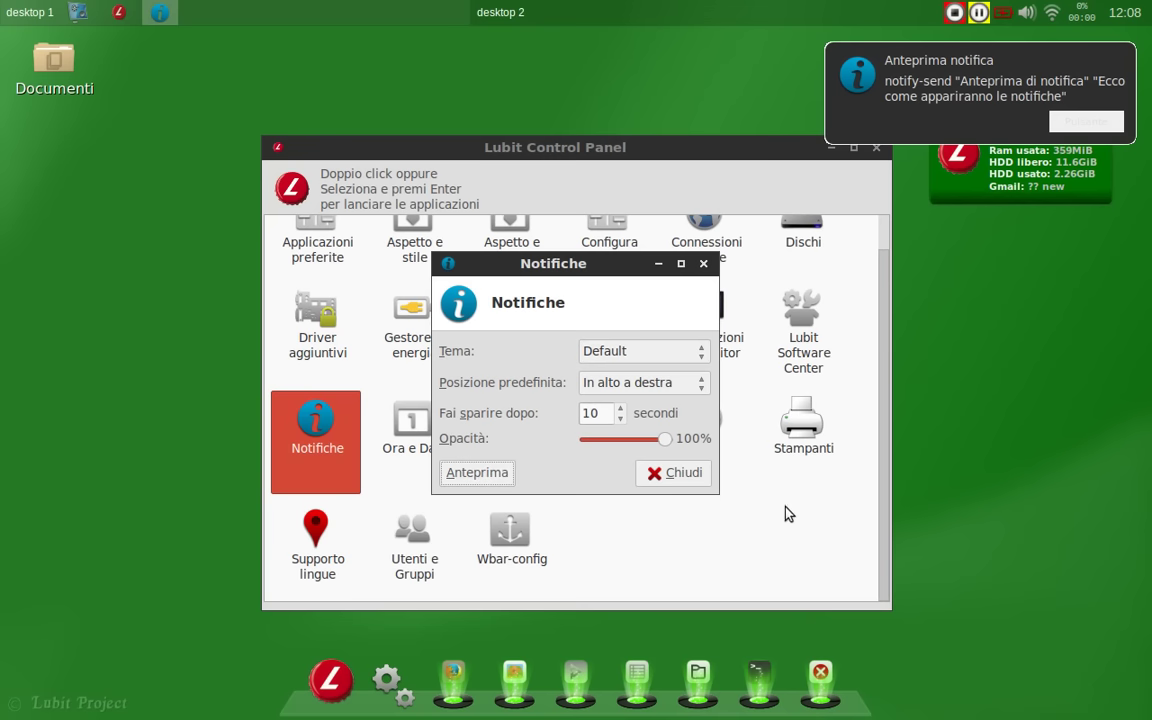
left_click(694, 478)
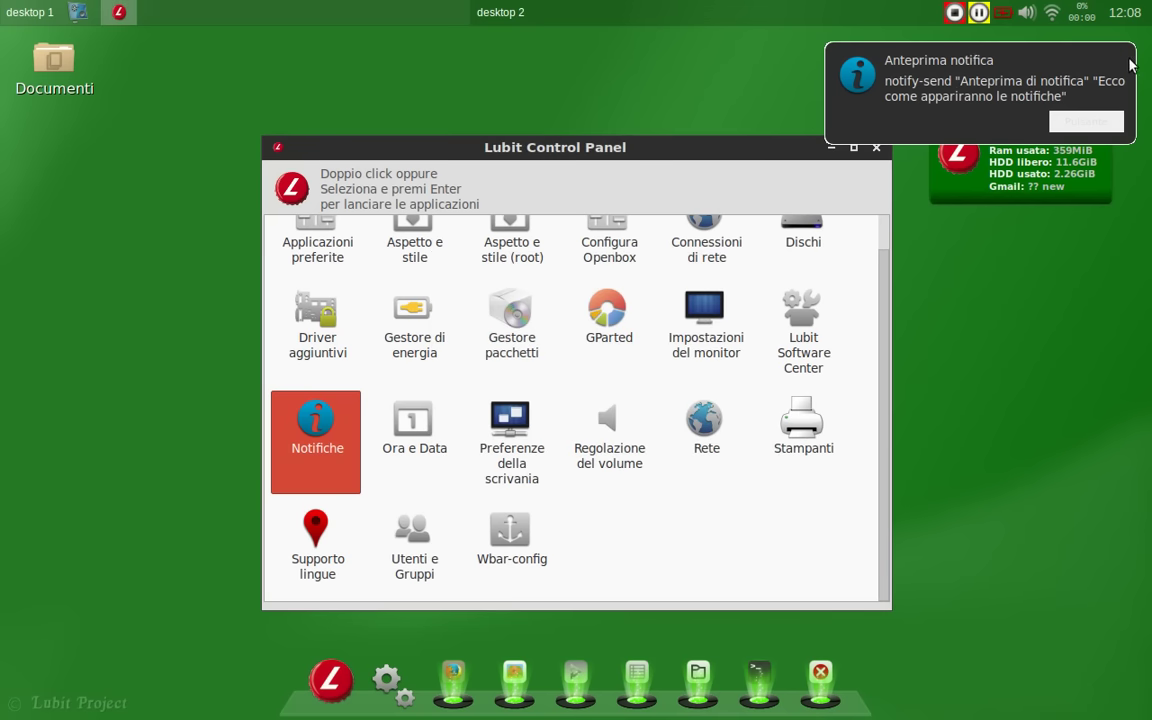
left_click(1124, 62)
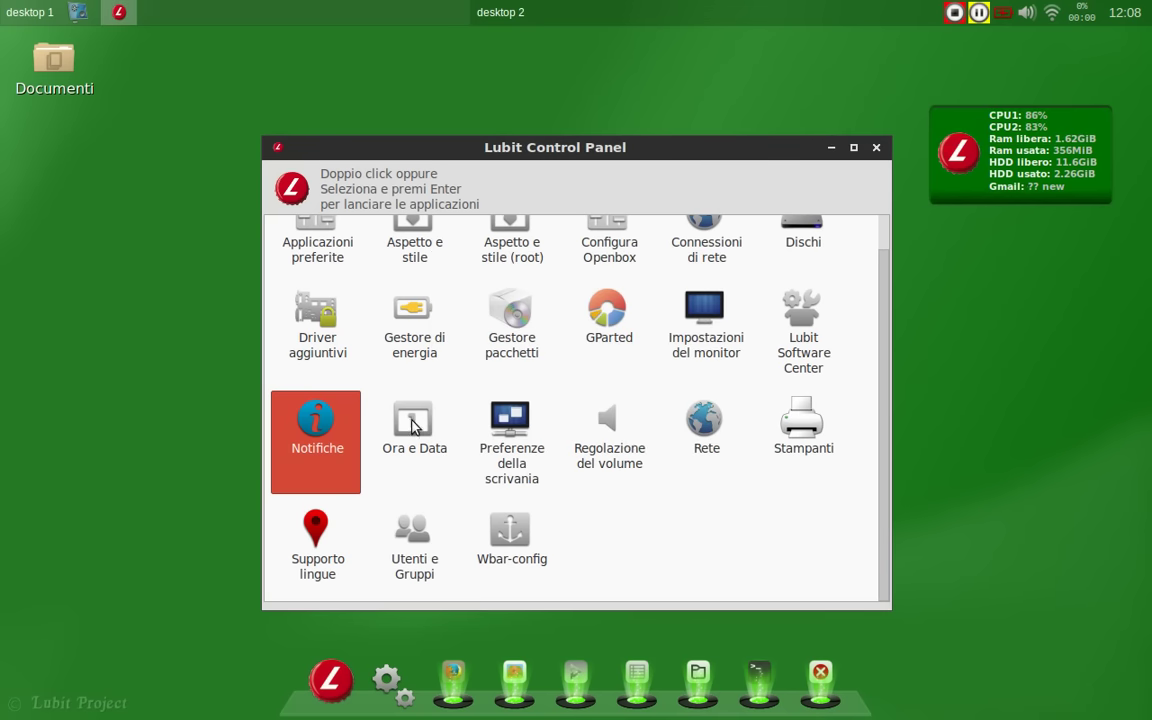
Step: Review the desktop preferences' icons and advanced tabs, then close them
double_click(500, 430)
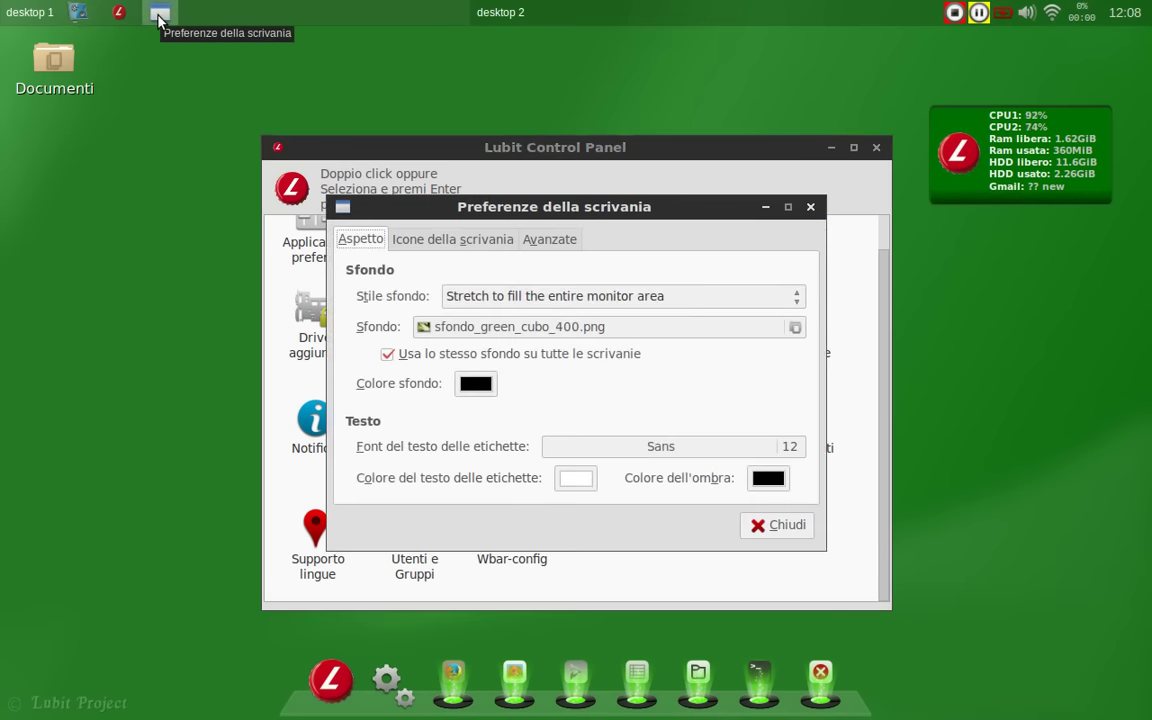
left_click(455, 241)
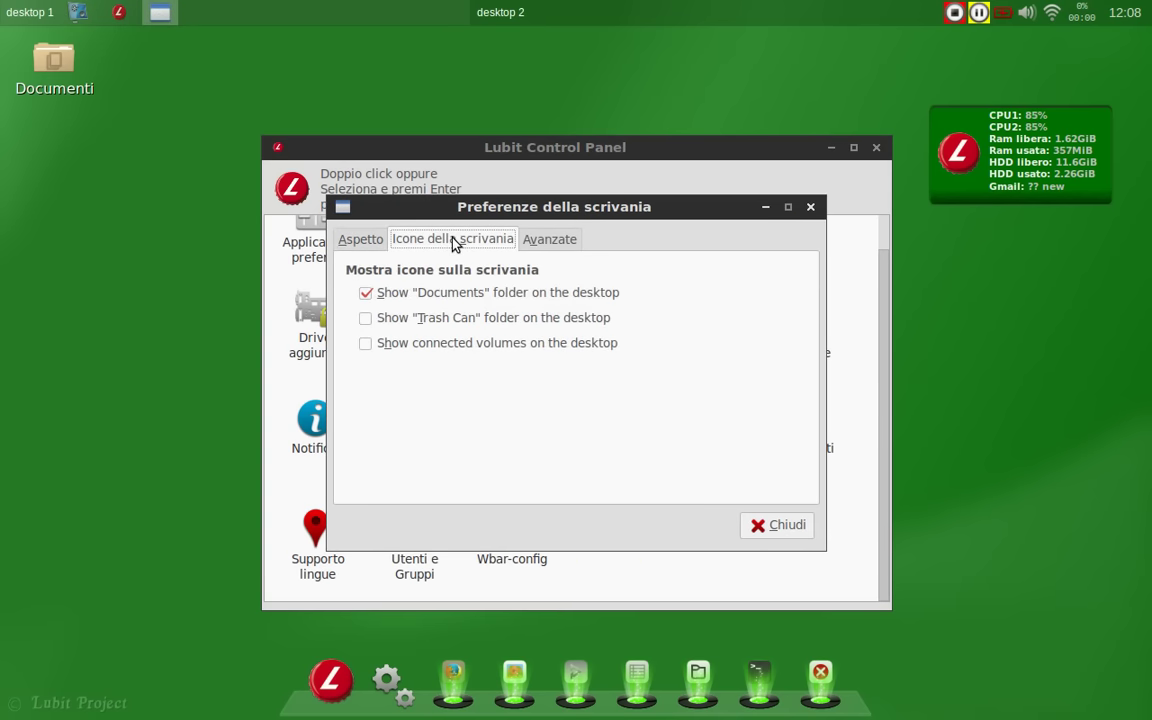
left_click(550, 241)
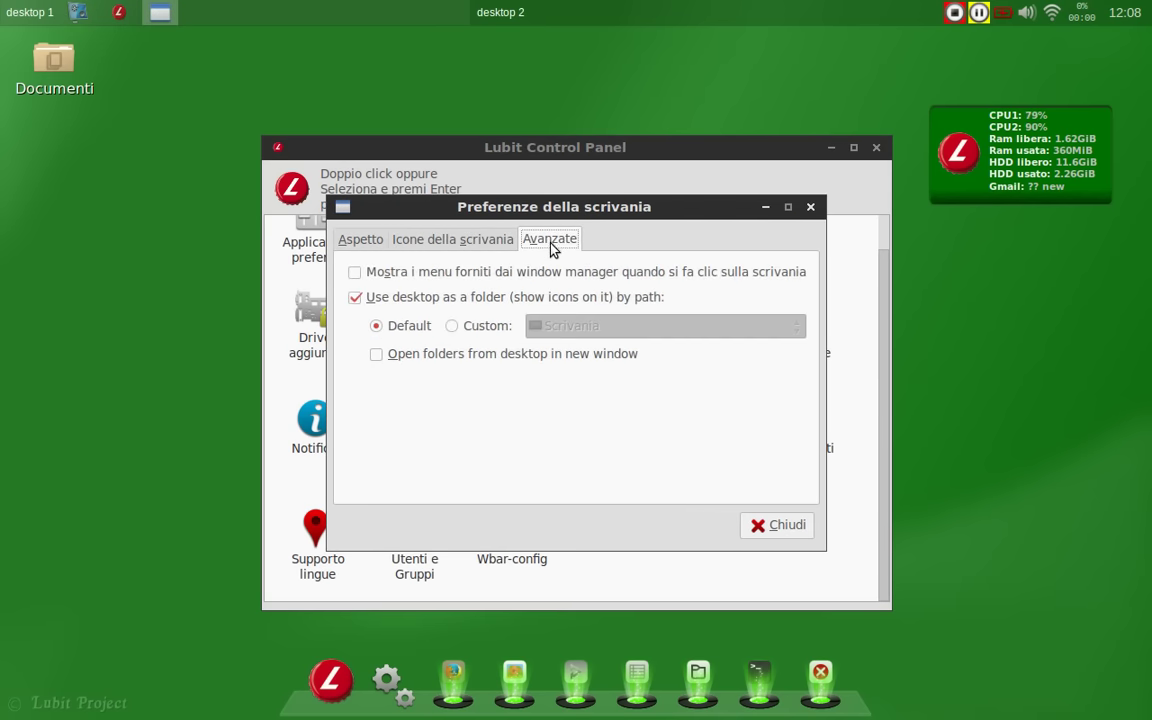
left_click(767, 531)
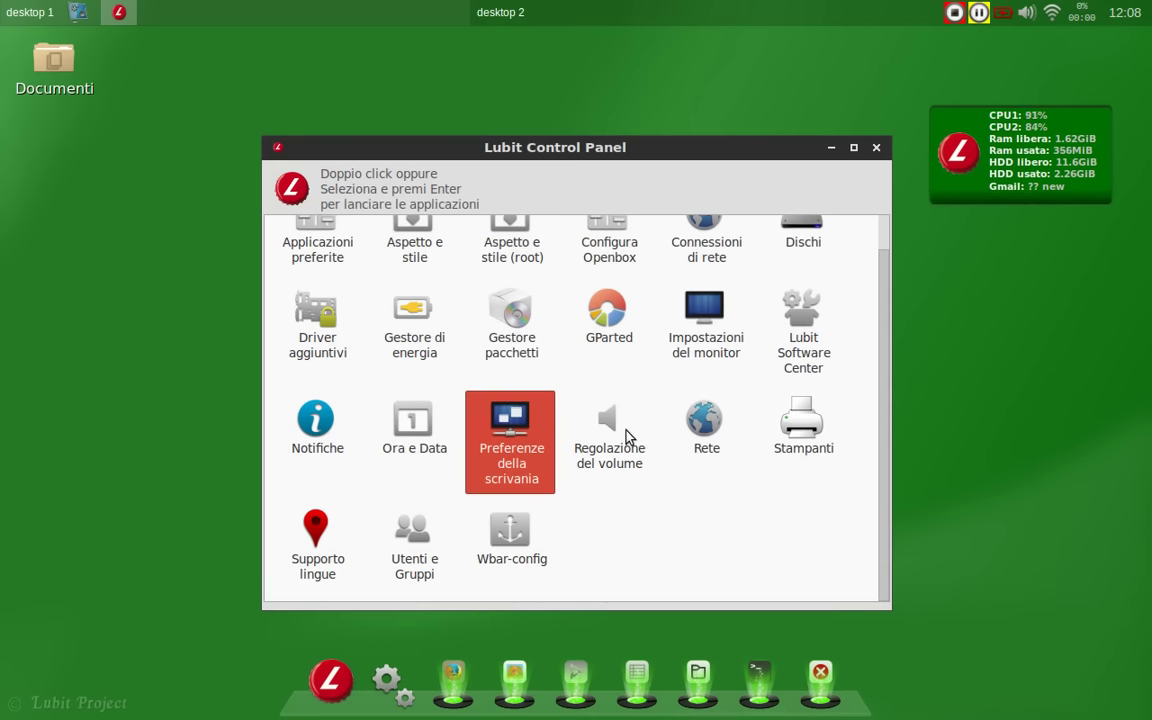
Step: Open the Rete network settings and view the DNS and Host tabs
left_click(705, 447)
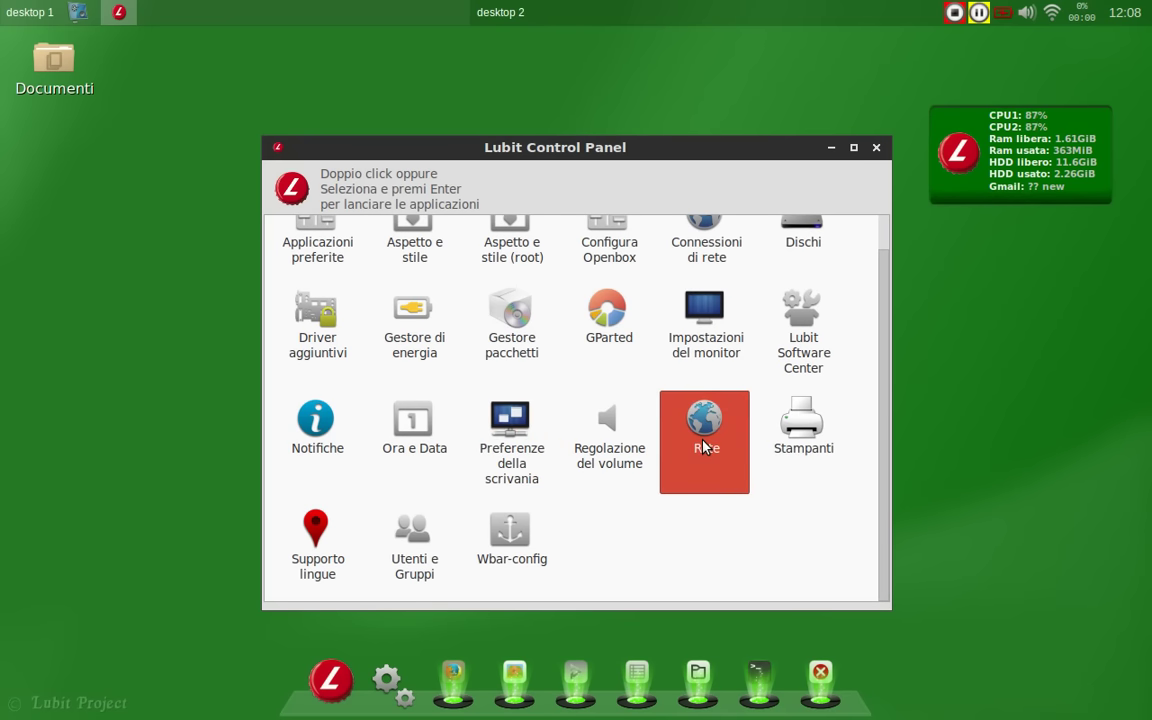
double_click(705, 447)
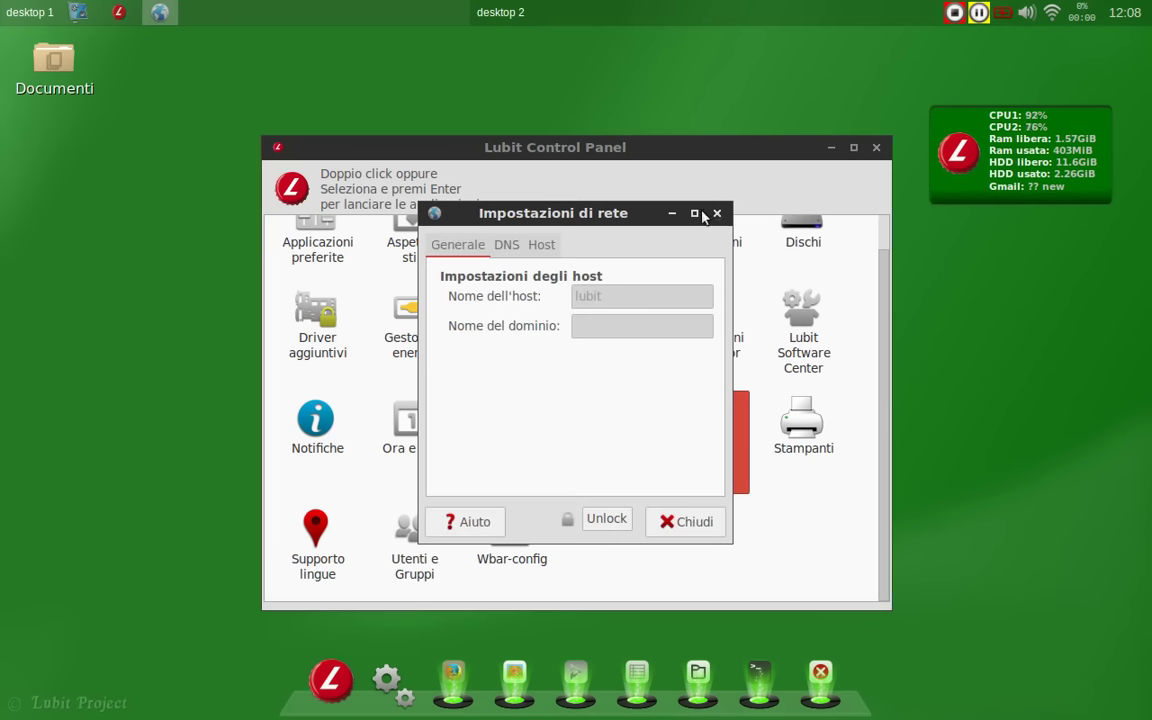
left_click(506, 245)
left_click(545, 247)
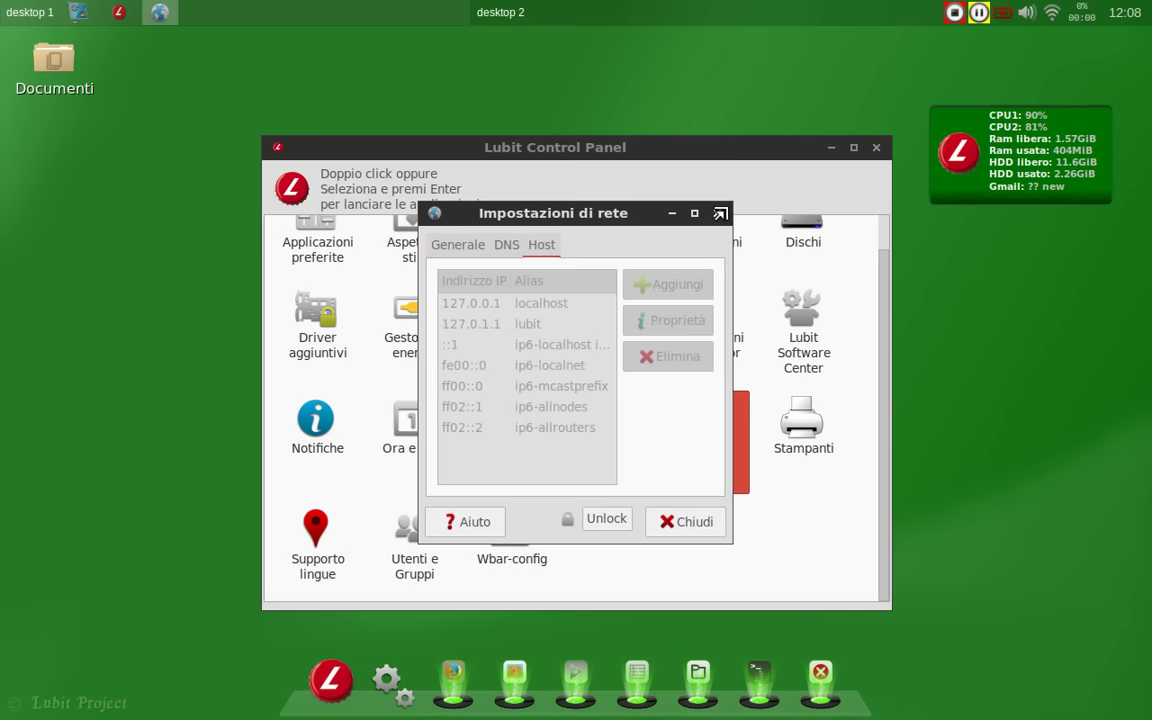
Step: Close Impostazioni di rete and open the Wbar-config tool from the Control Panel
left_click(717, 213)
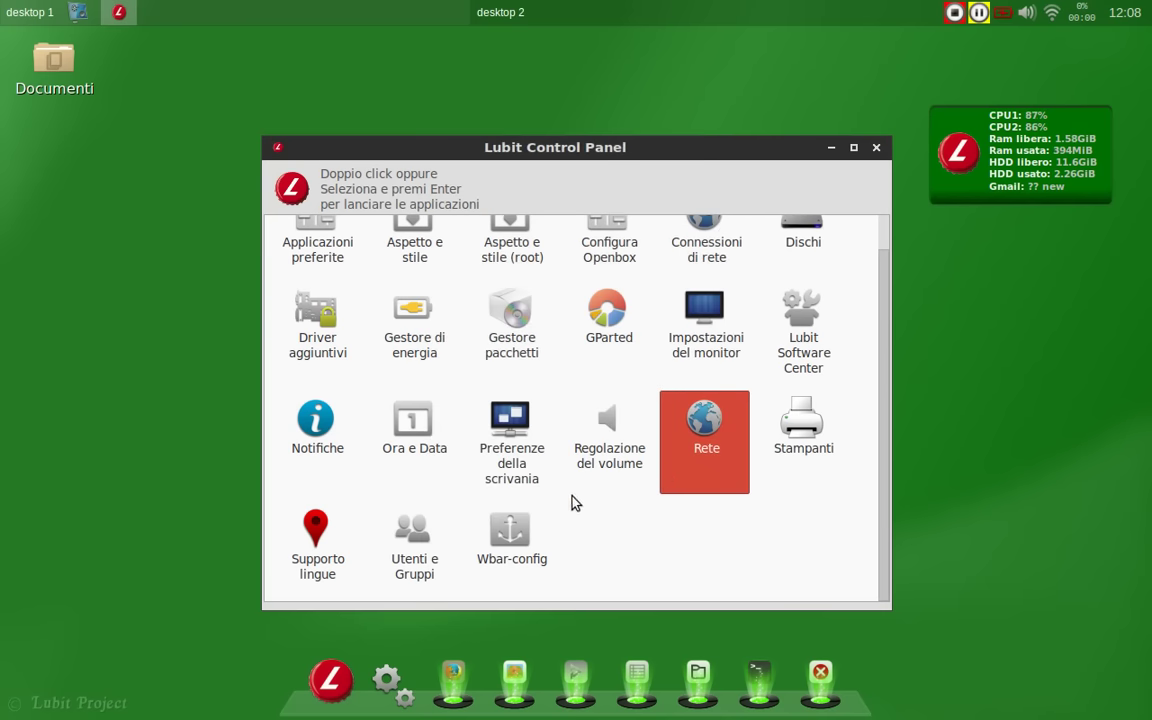
left_click(535, 524)
left_click(508, 525)
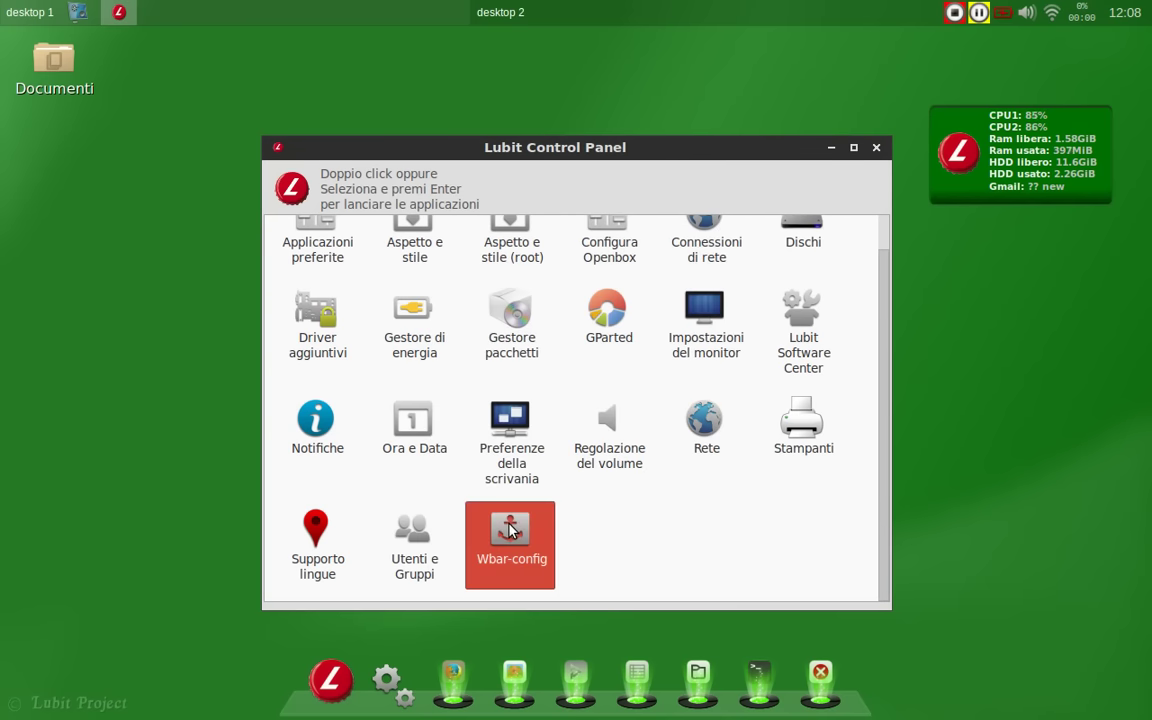
double_click(509, 530)
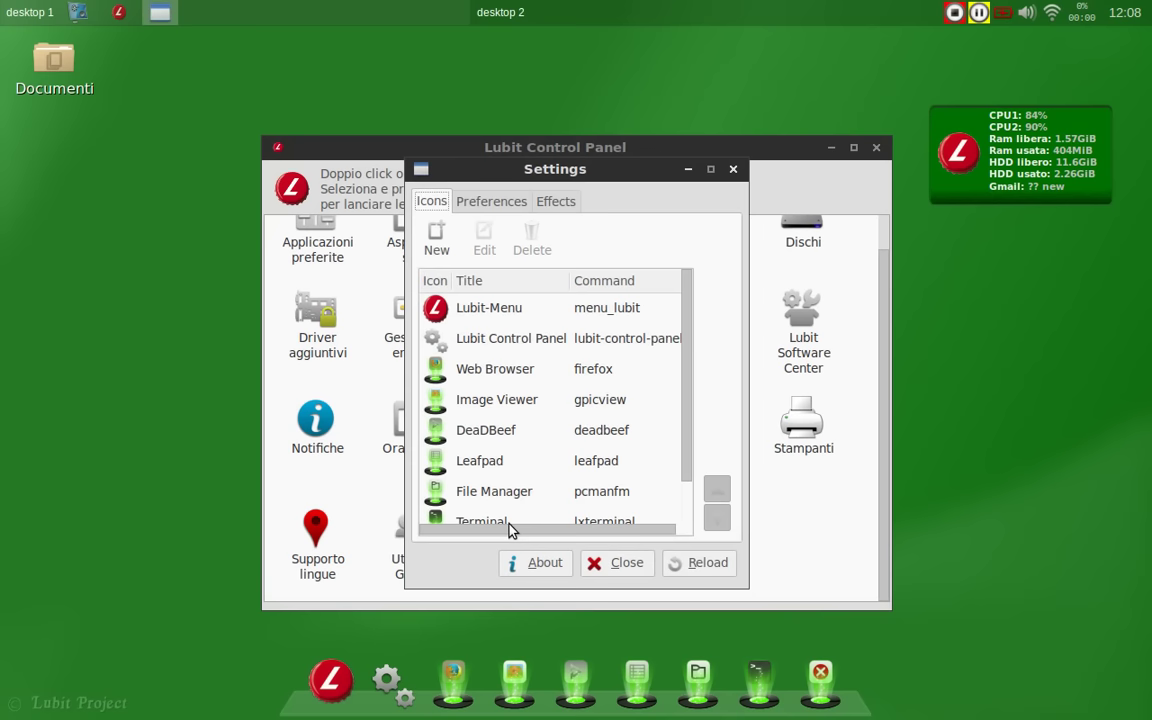
Step: Review the Icons, Preferences and Effects tabs (icon size 58, bar alfa 40), closing without changes
scroll(549, 457, "down", 2)
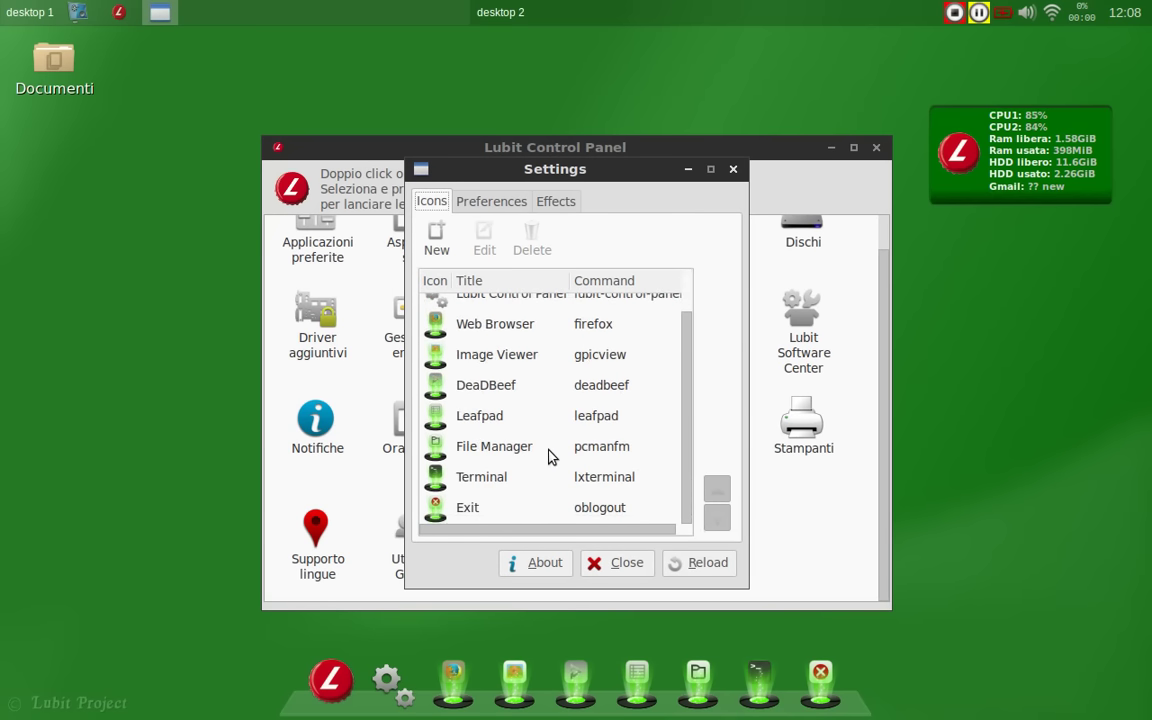
left_click(505, 200)
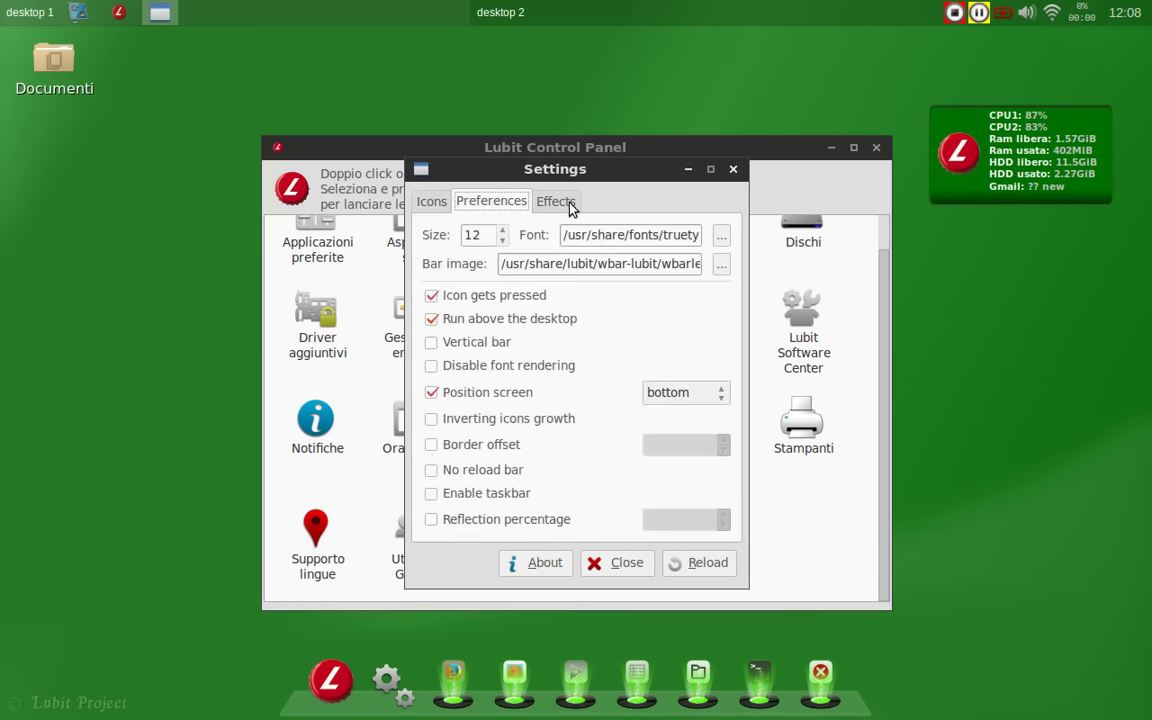
left_click(560, 202)
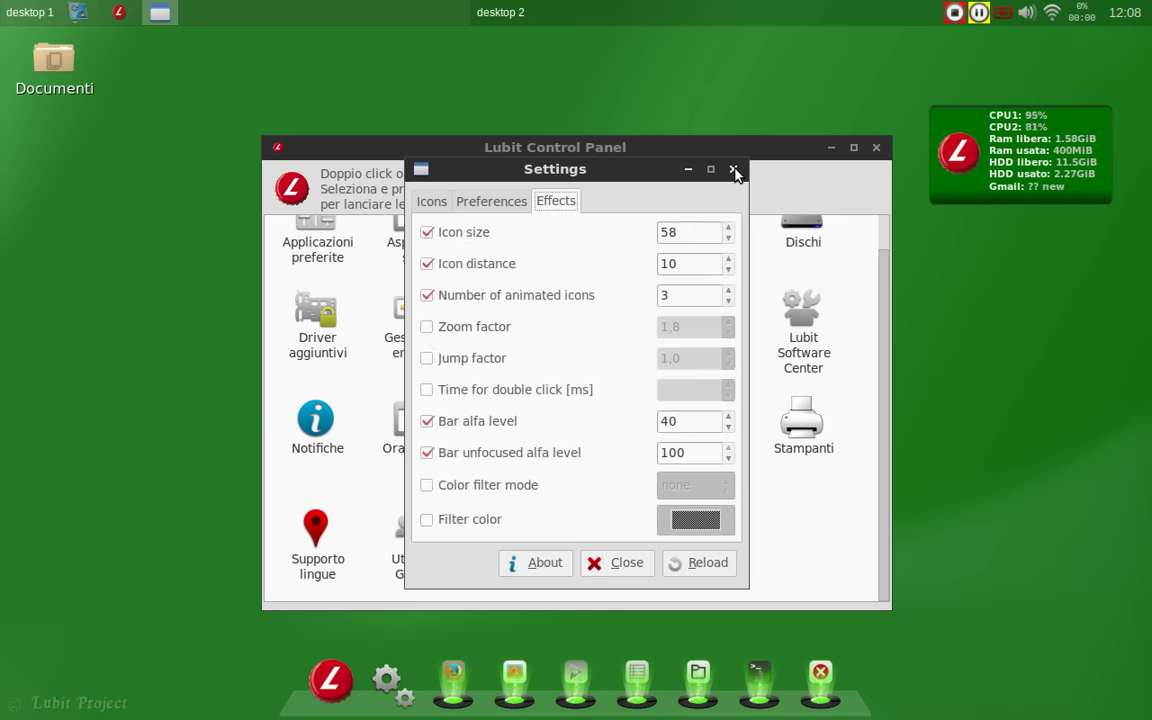
left_click(735, 170)
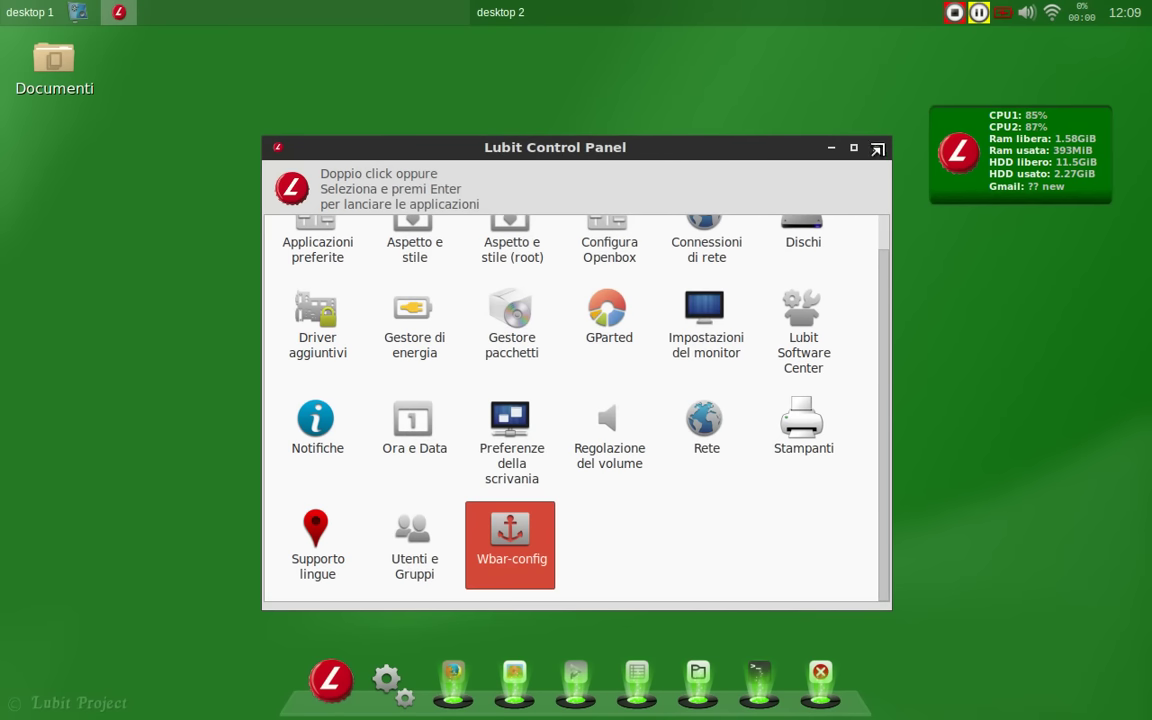
Step: Close the Control Panel and launch AbiWord from the desktop menu's Ufficio submenu
left_click(876, 148)
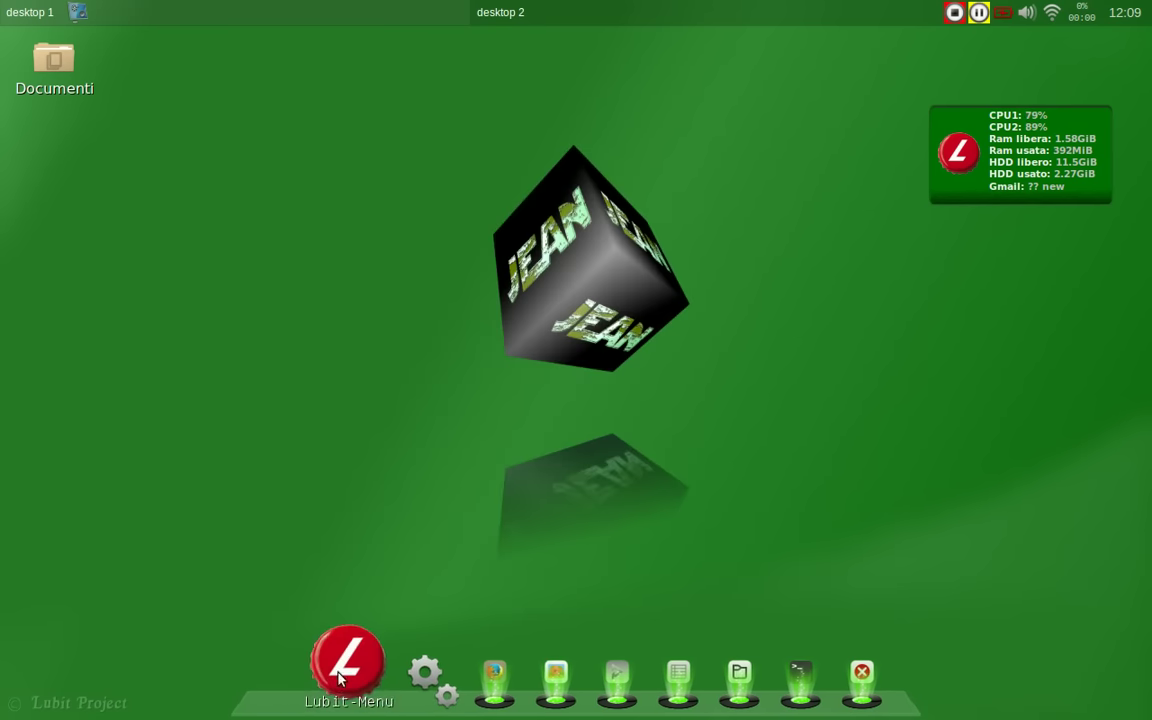
right_click(405, 50)
mouse_move(530, 278)
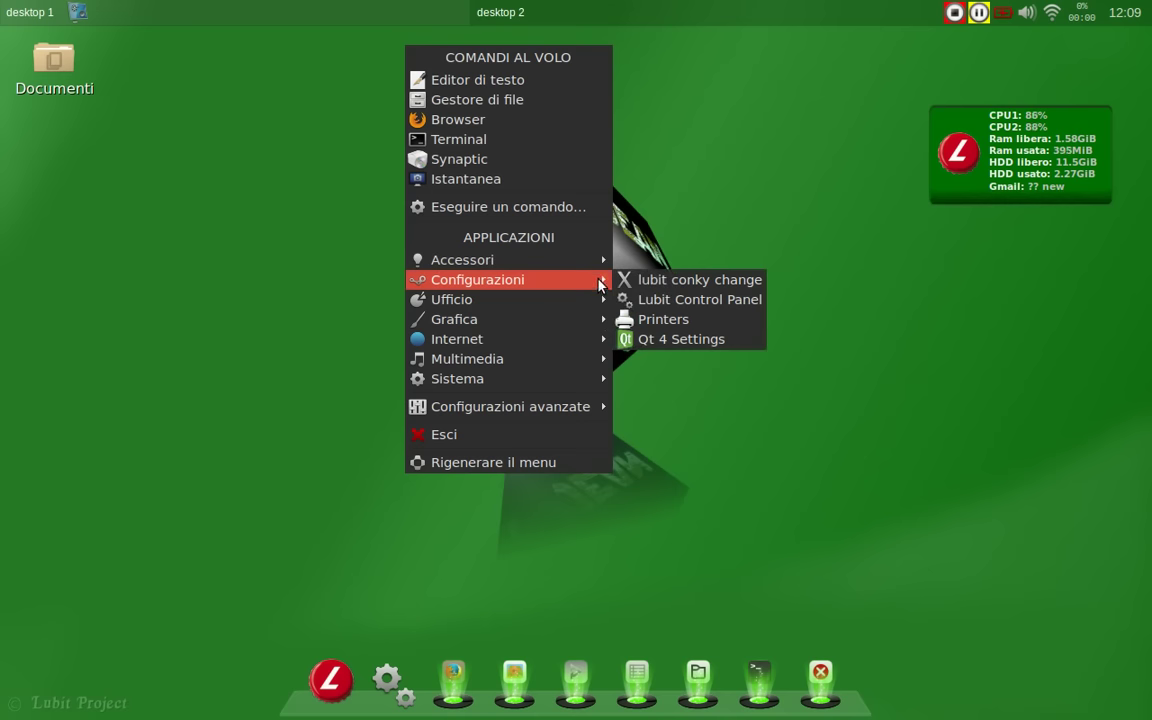
mouse_move(598, 298)
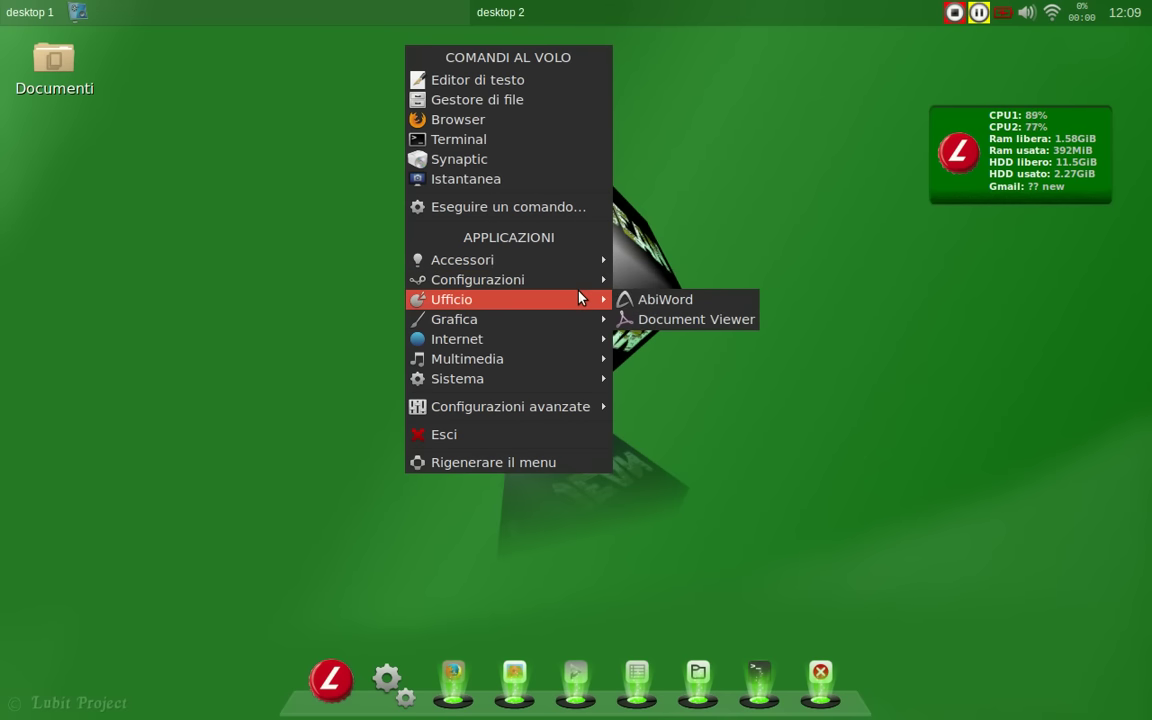
left_click(633, 298)
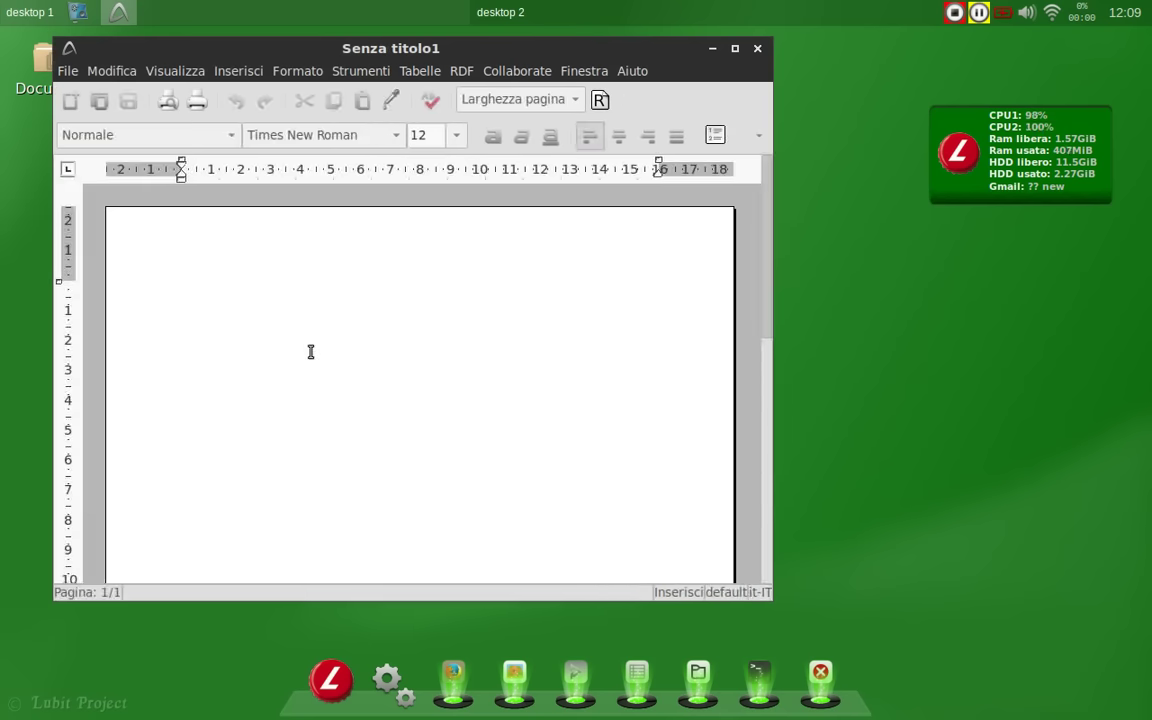
Step: Type an Italian greeting to the blog's readers, then close AbiWord with Chiudi senza salvare
type("Un saluto a")
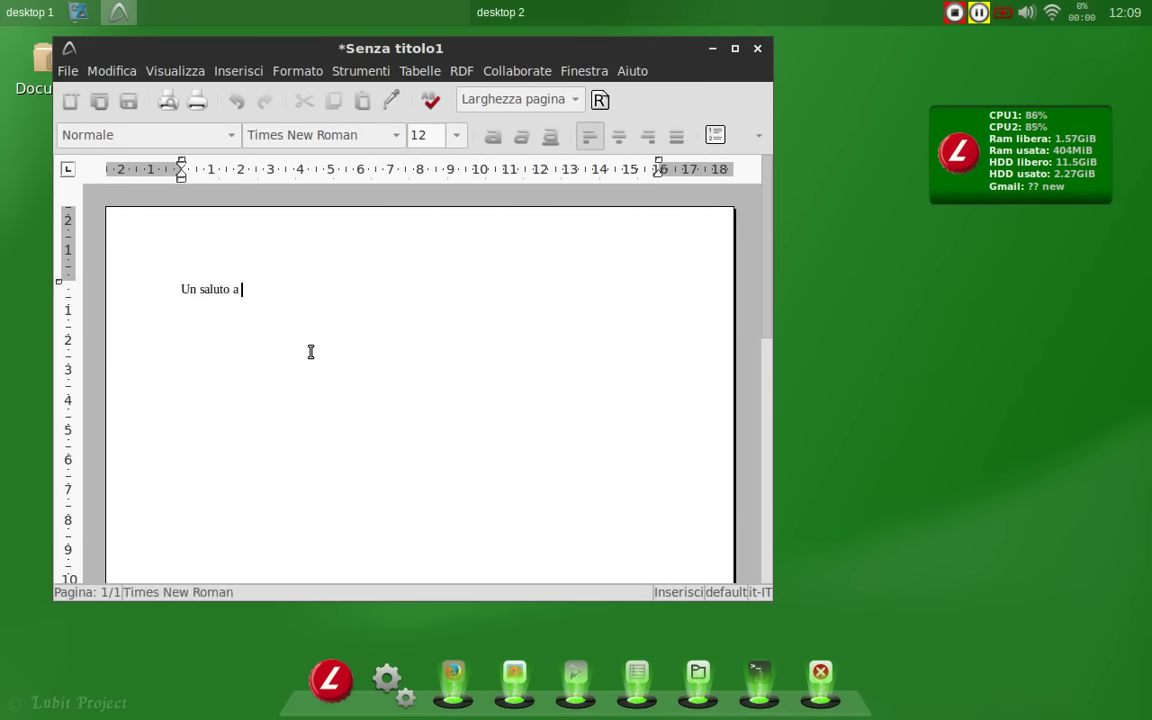
type(" tutti i lettori di Marco's Box")
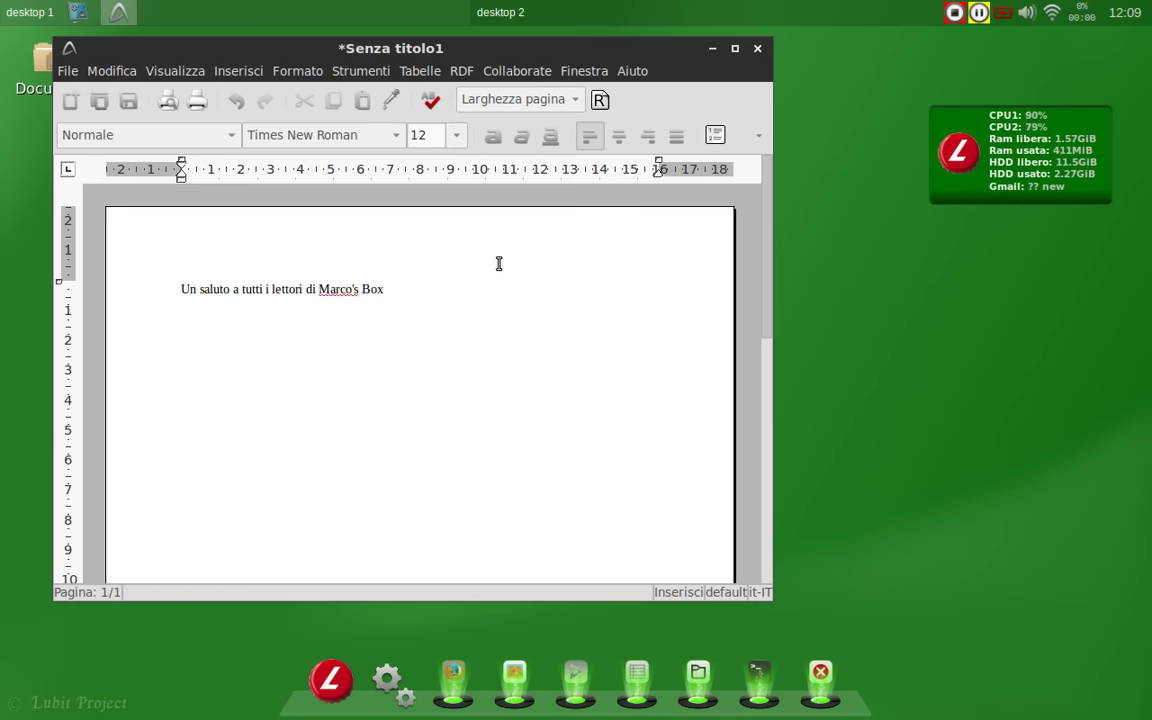
left_click(758, 49)
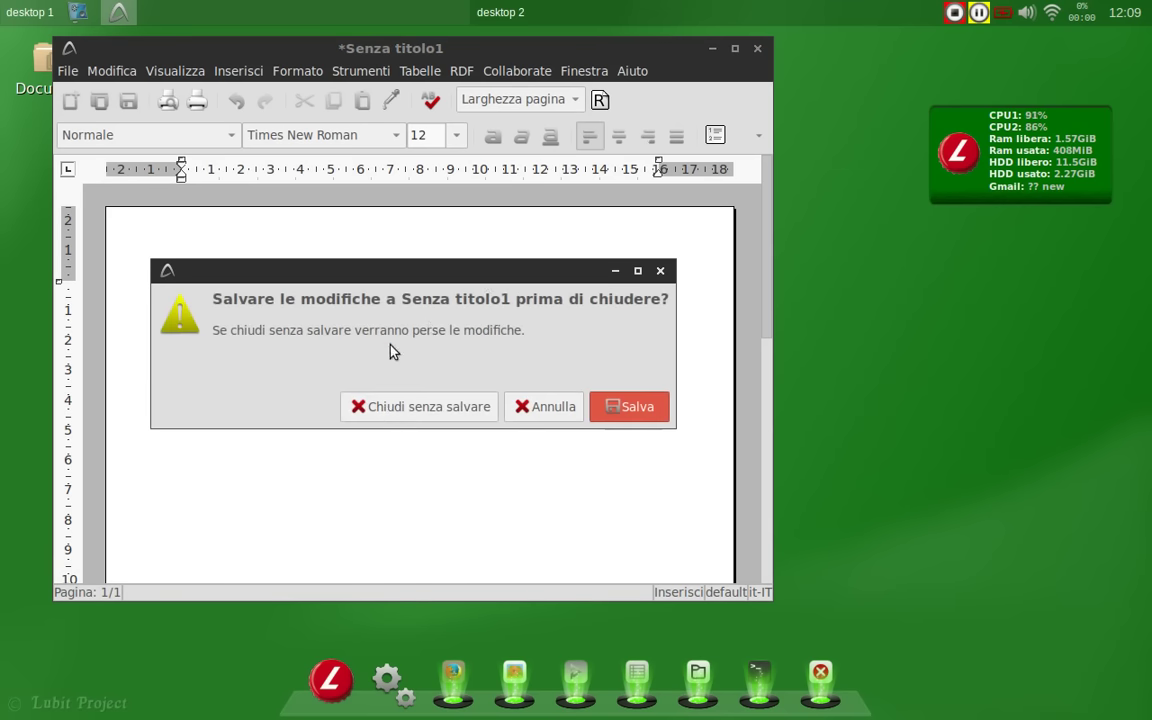
left_click(462, 405)
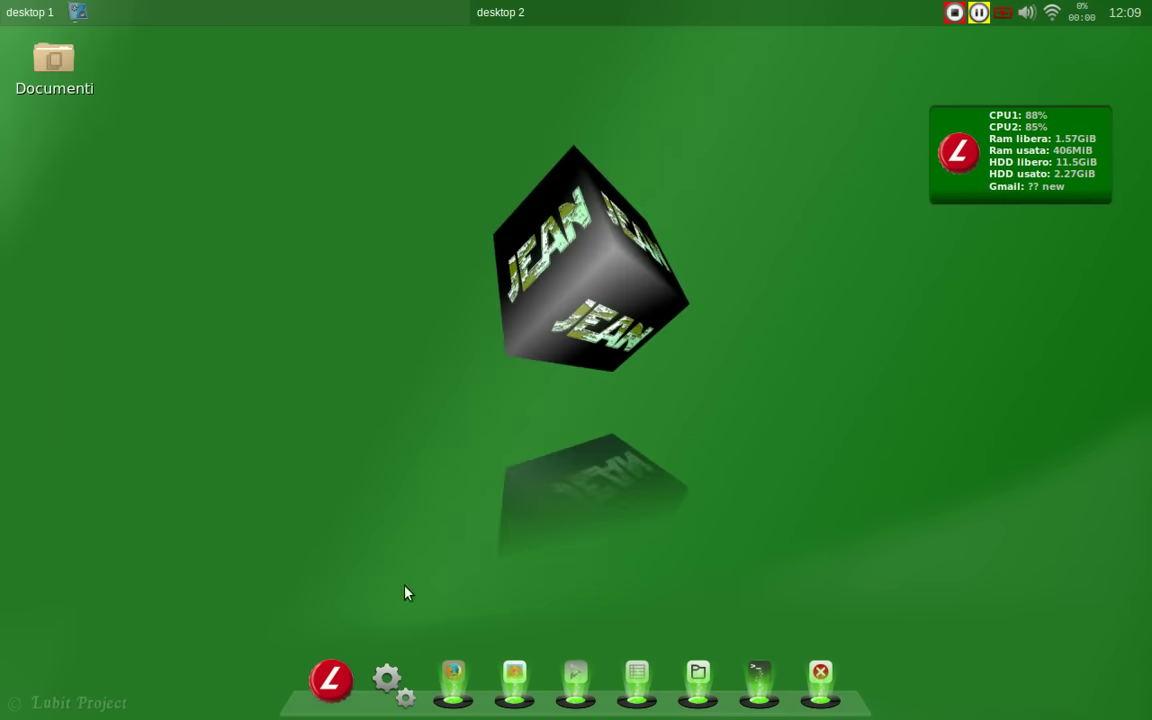
Step: Launch the Image Viewer from the Lubit launcher menu, then close it
left_click(331, 680)
mouse_move(481, 306)
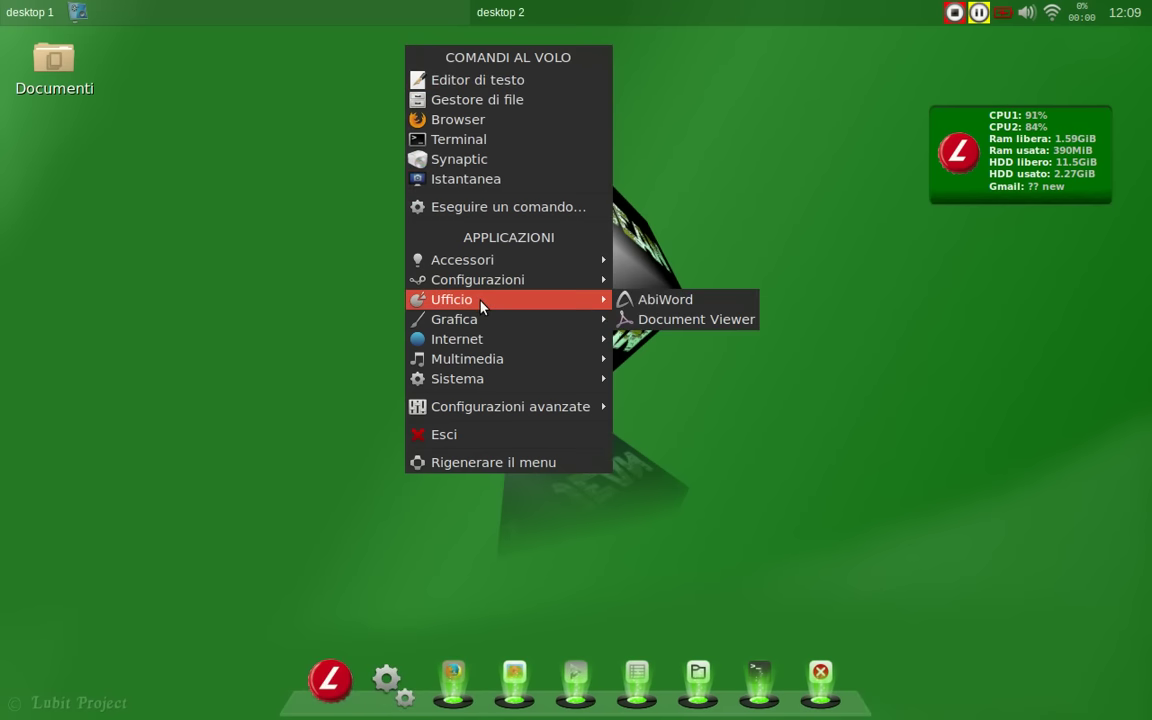
mouse_move(553, 319)
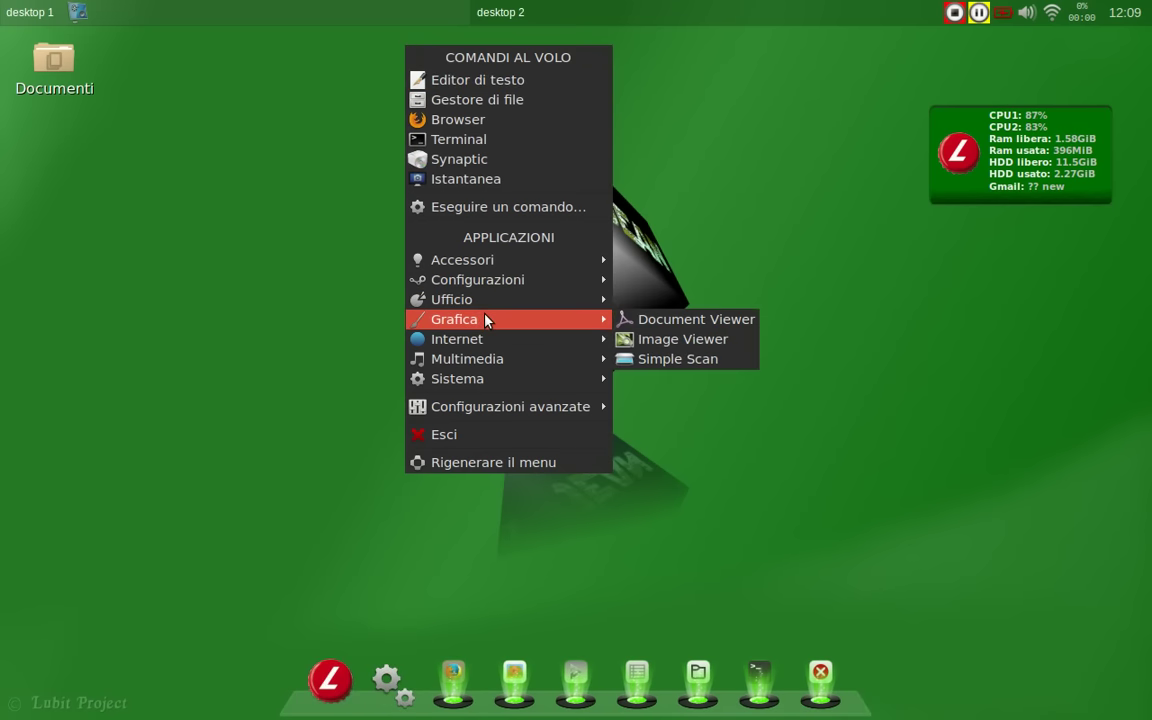
left_click(741, 338)
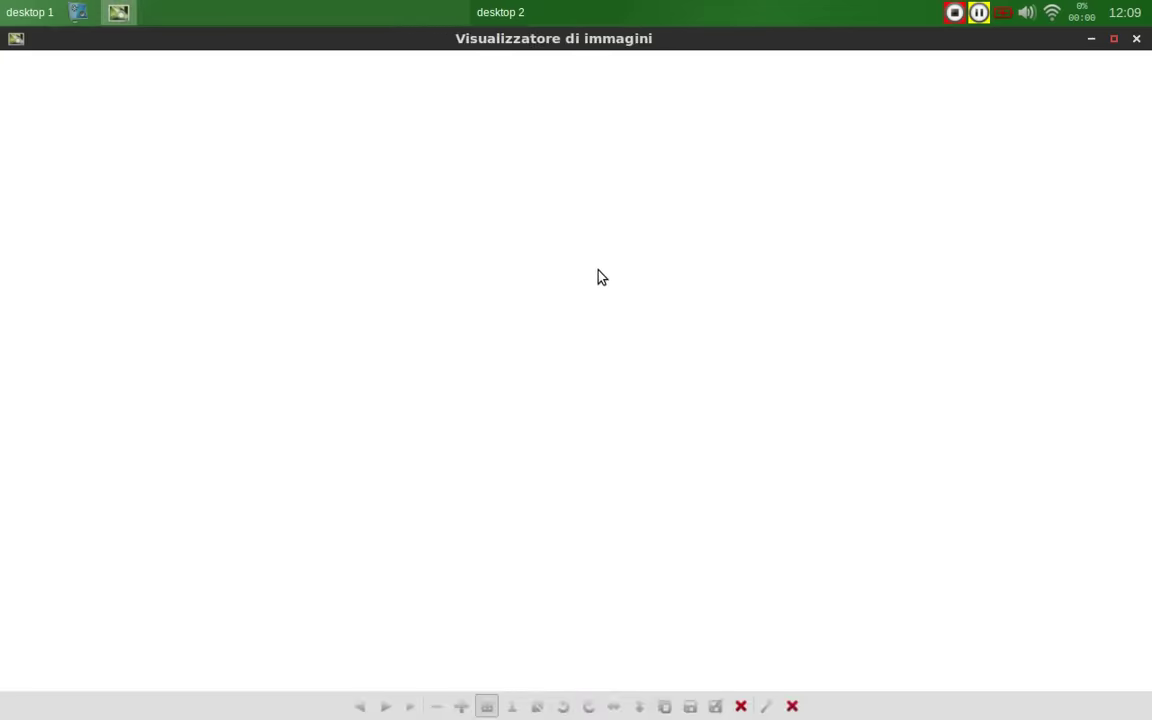
left_click(1136, 38)
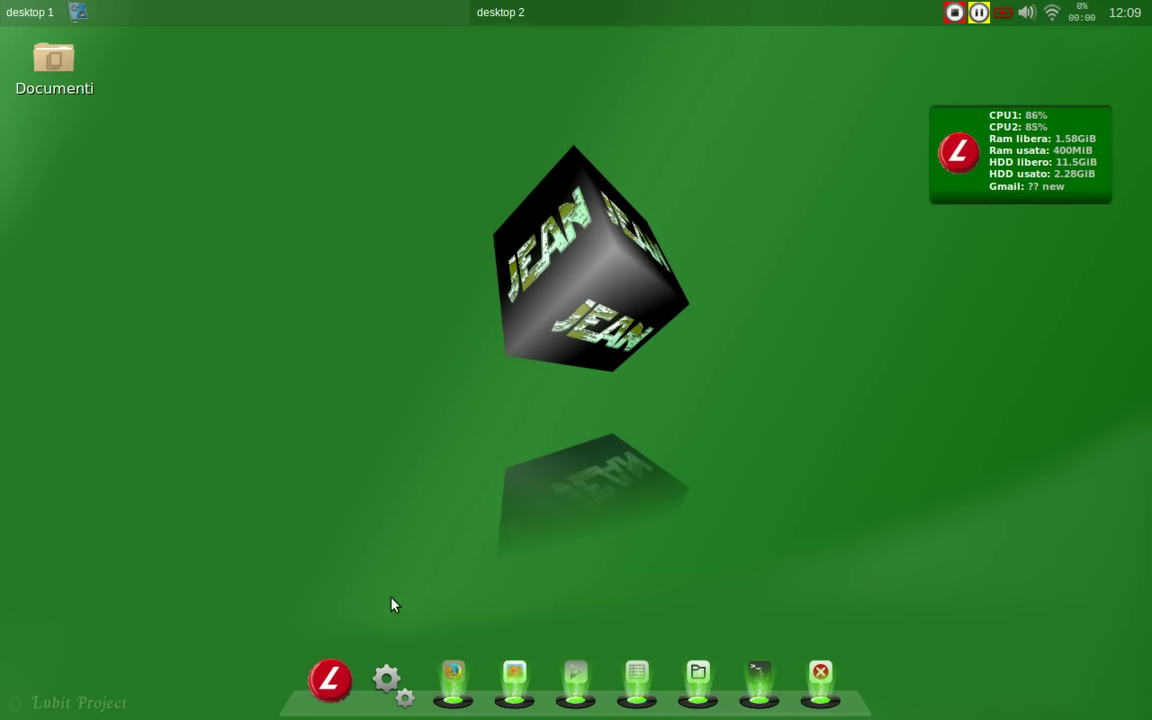
Step: Show the desktop menu's Configurazioni avanzate entries, with Obmenu-Generator's Menu Schema and Menu Config
right_click(406, 47)
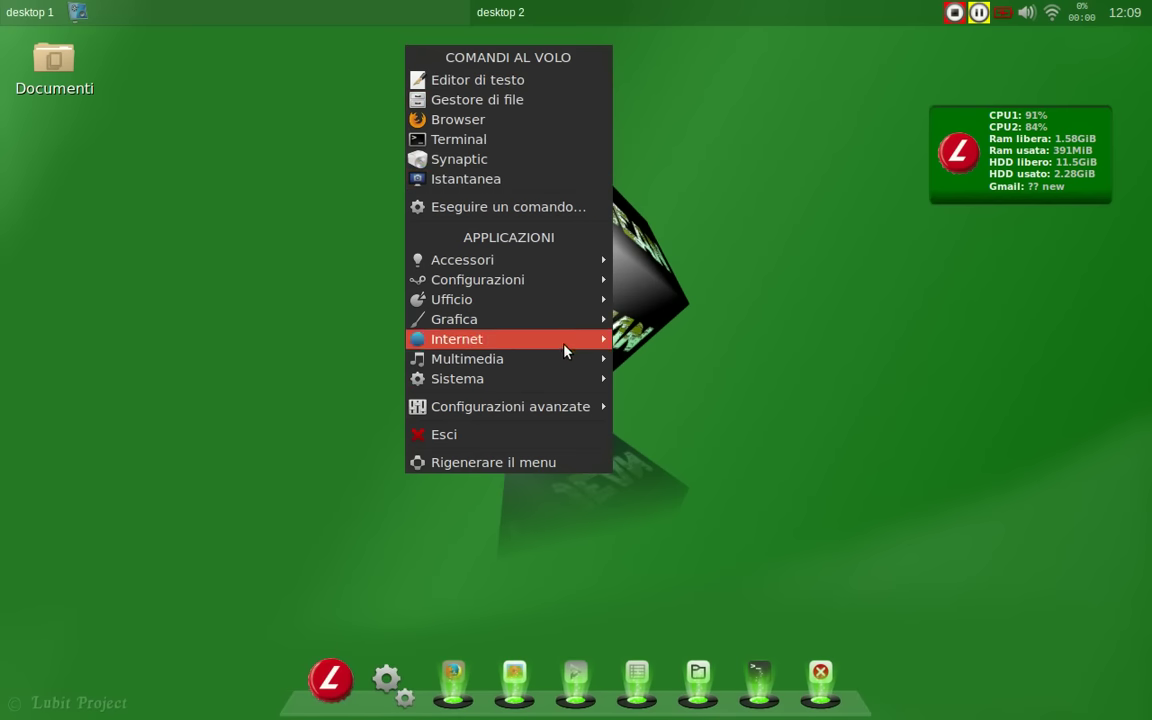
mouse_move(565, 343)
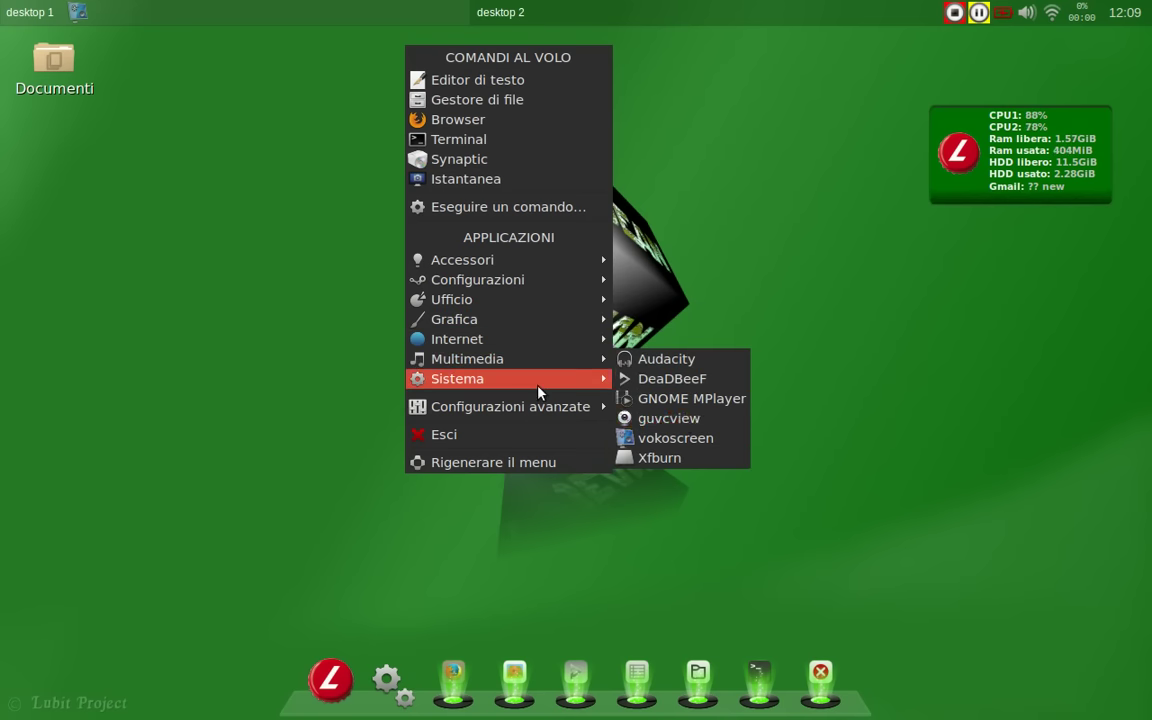
mouse_move(539, 390)
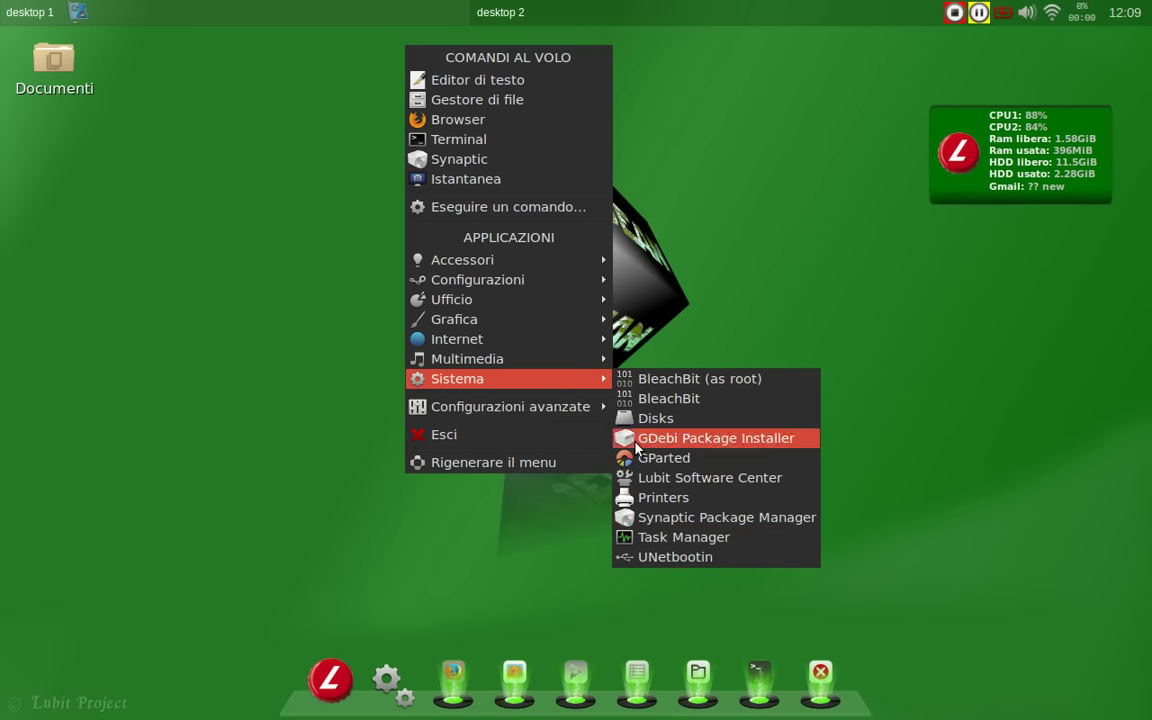
mouse_move(600, 406)
mouse_move(765, 430)
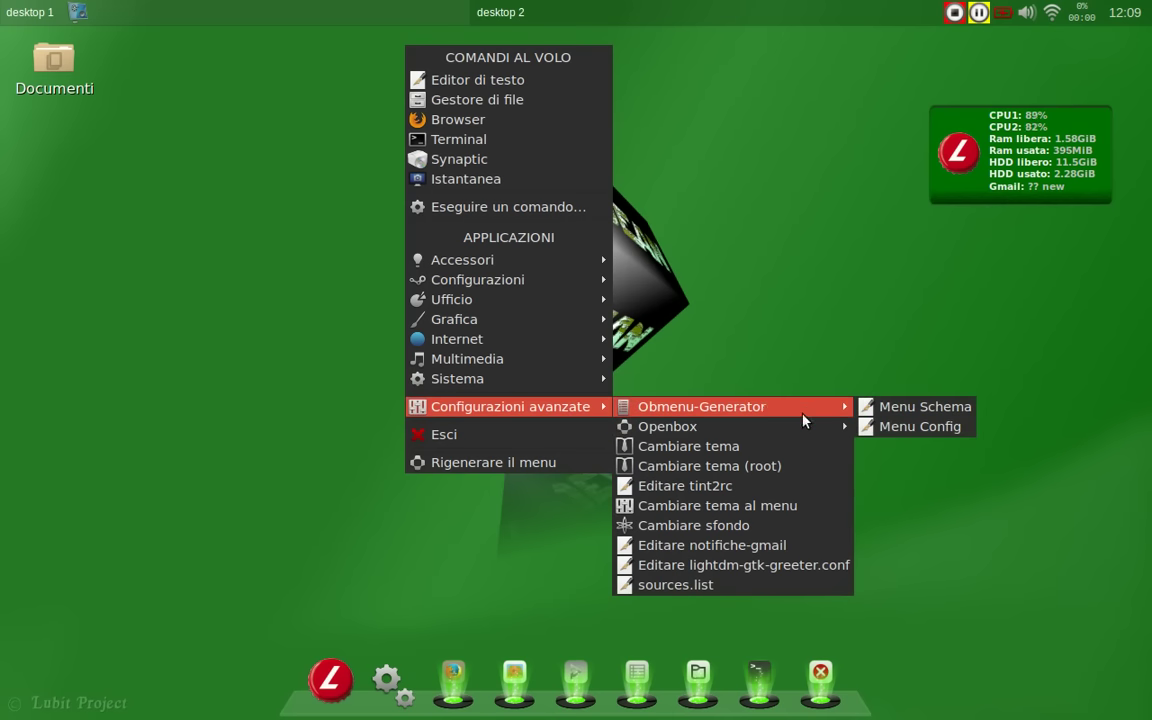
Step: Open gmail.py via Editare notifiche-gmail with the administrator password, scroll its empty credential fields, and close it
left_click(758, 545)
type("*******")
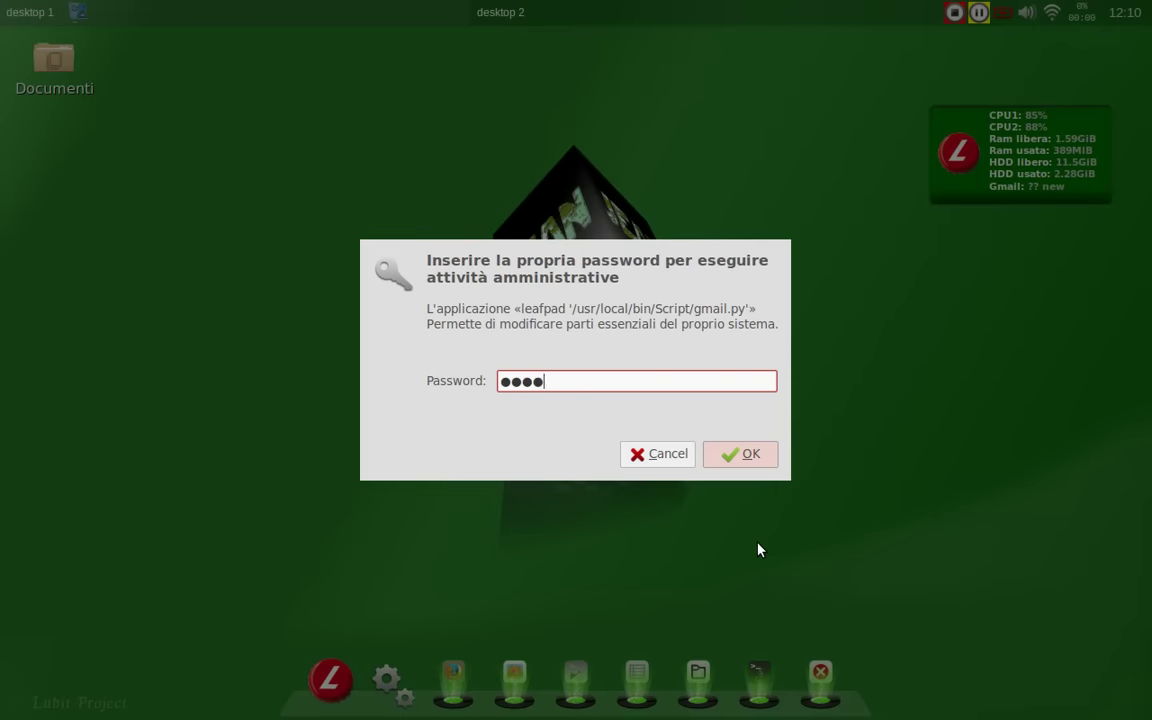
key("Return")
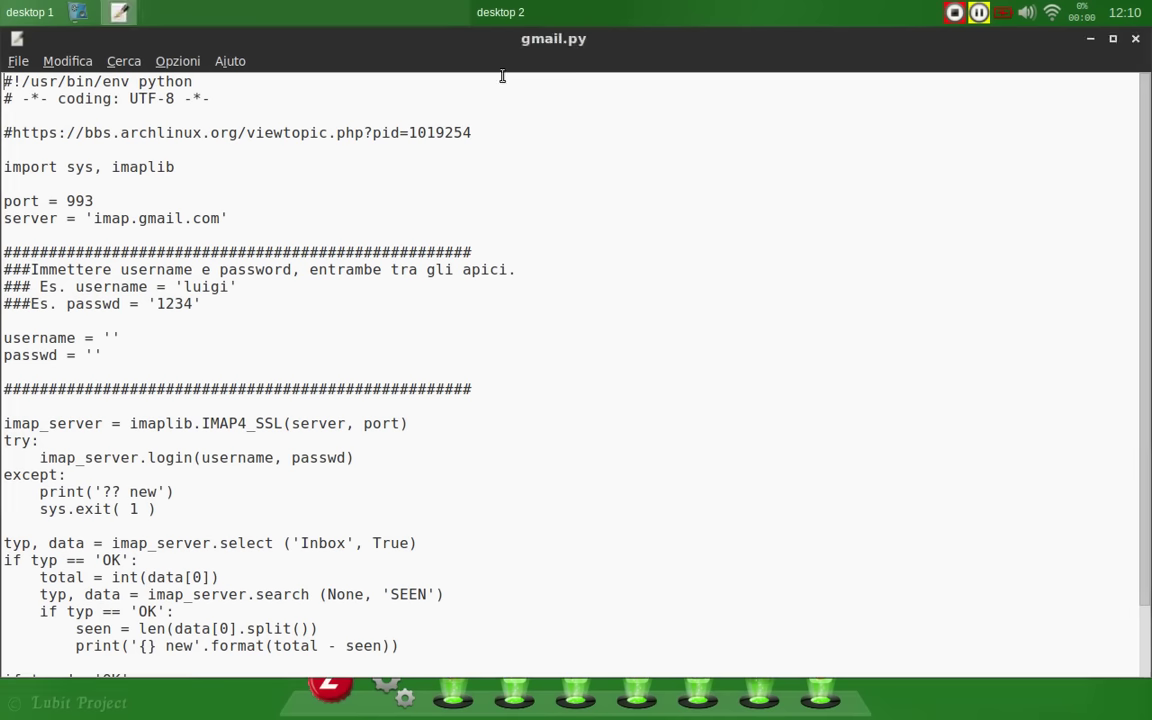
scroll(400, 346, "down", 1)
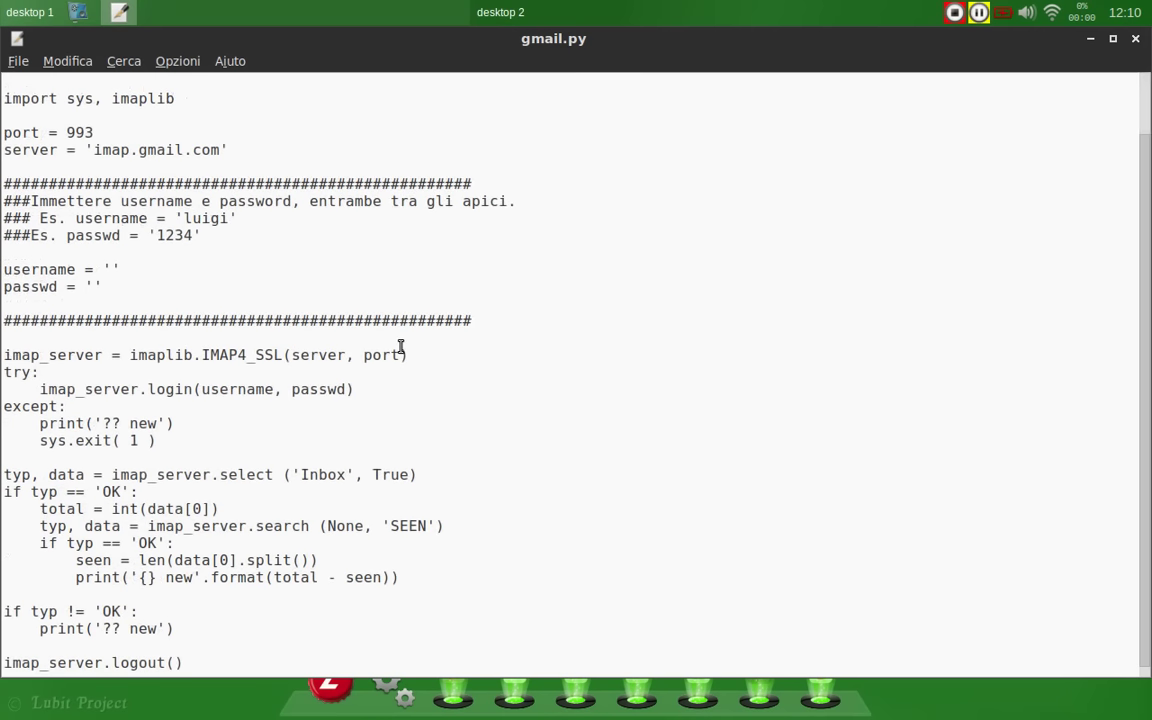
scroll(400, 346, "up", 1)
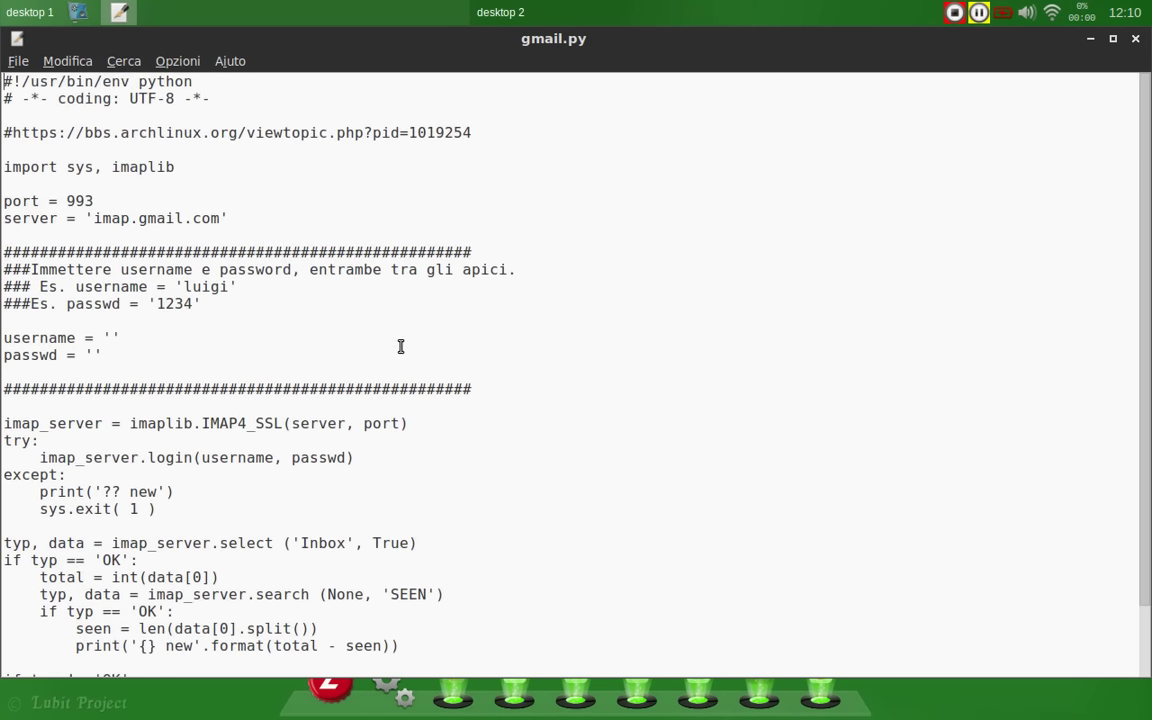
left_click(1135, 38)
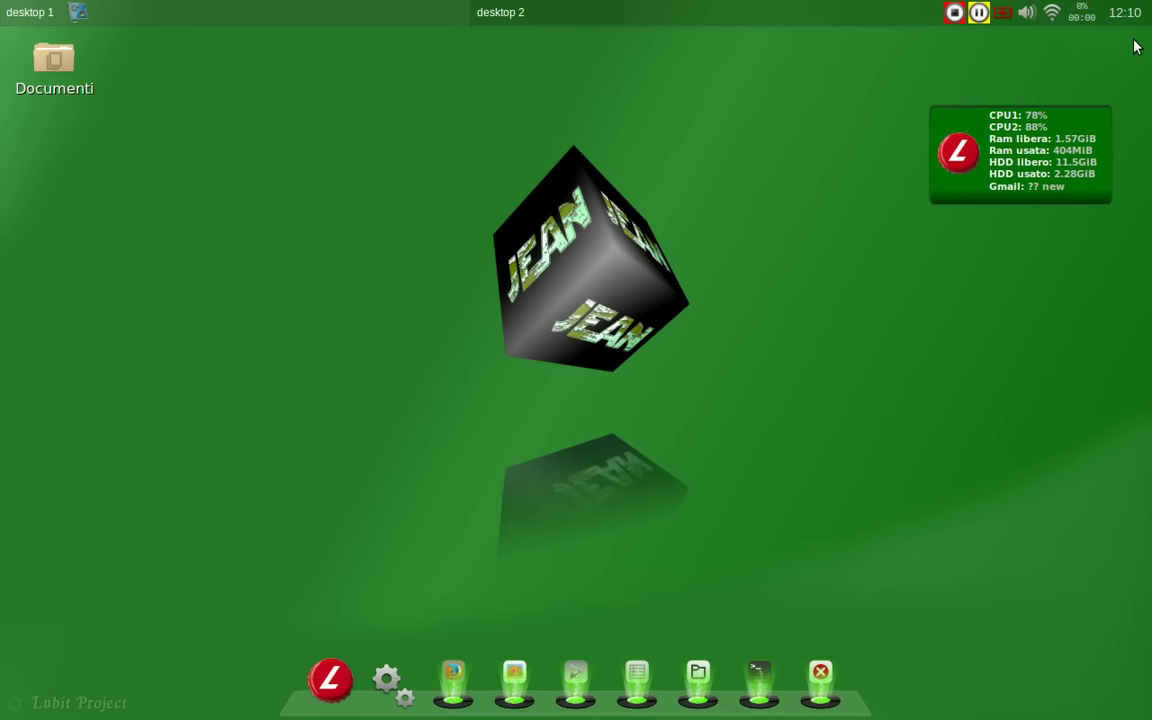
Step: Open Obmenu-Generator's Menu Schema file schema.pl, scroll through it, and close it
left_click(330, 679)
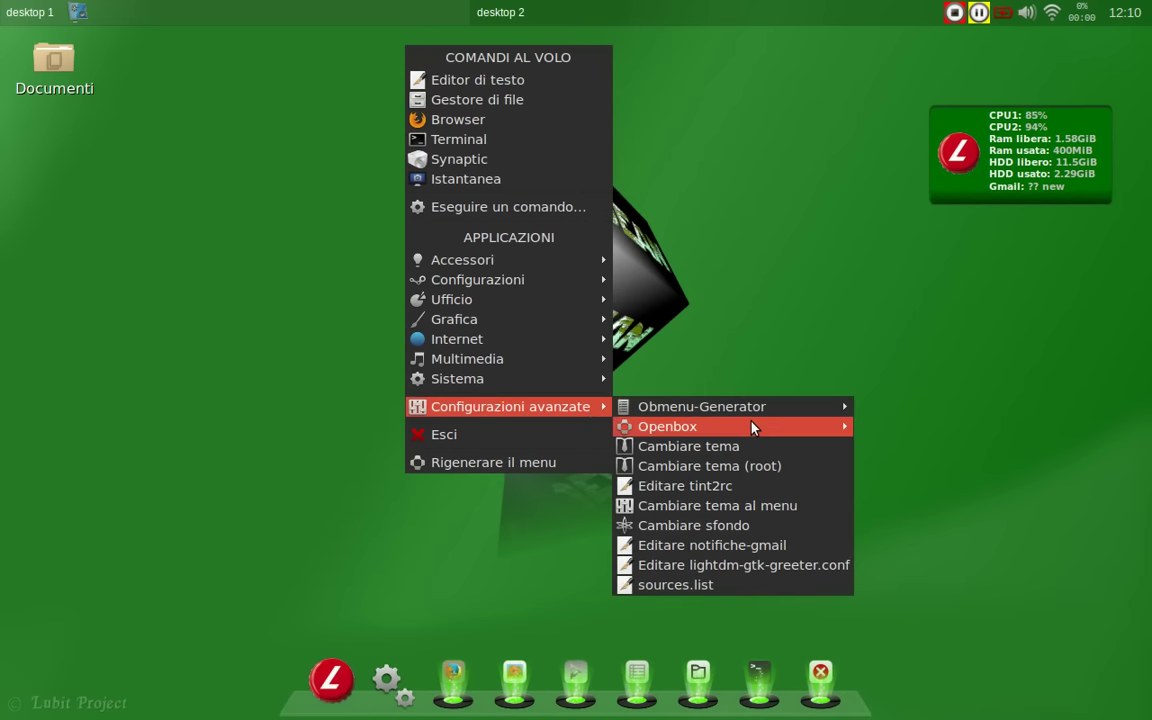
left_click(886, 410)
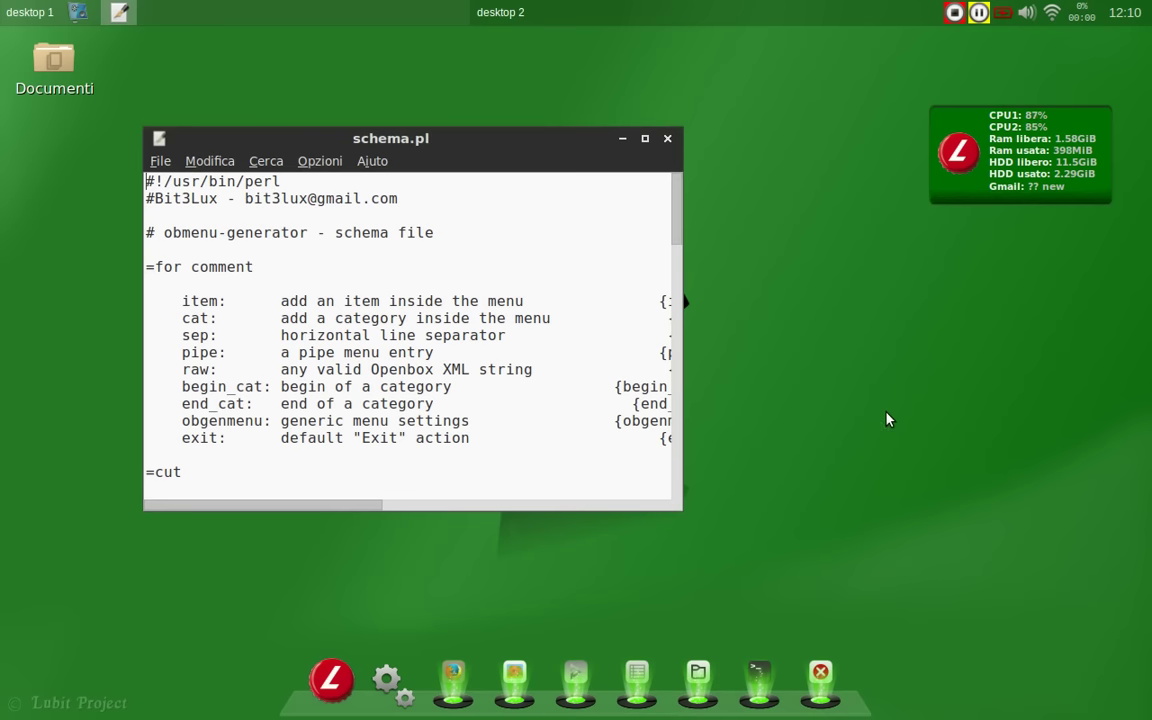
scroll(483, 325, "down", 15)
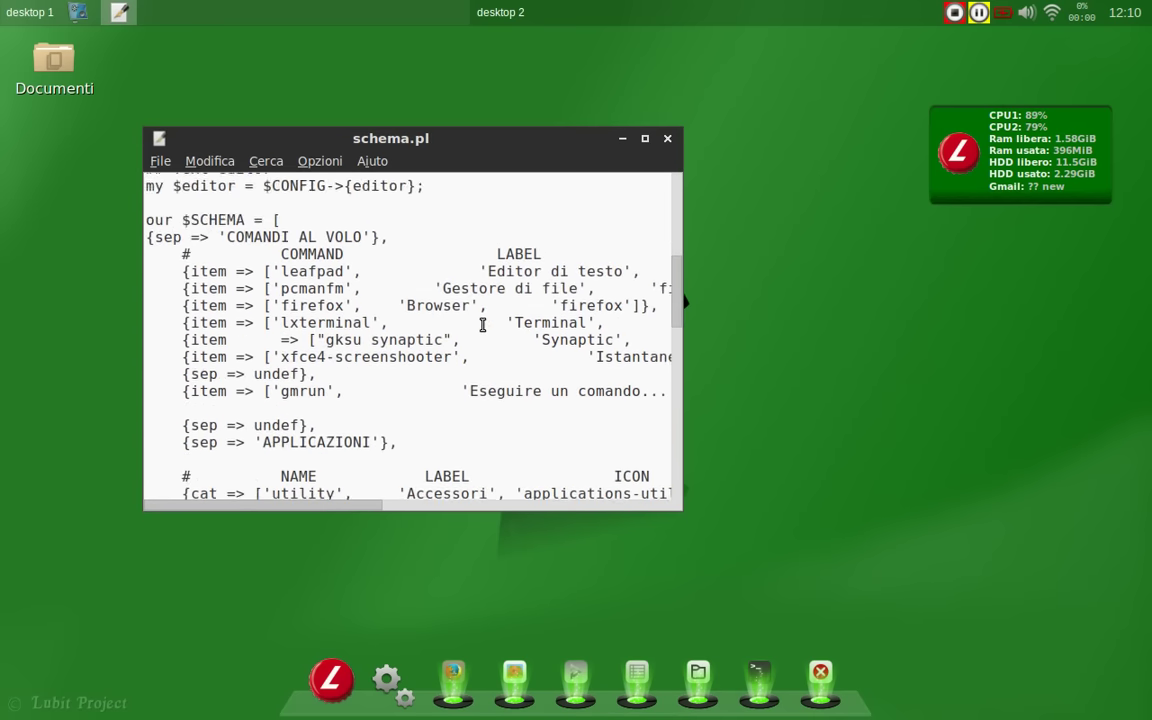
scroll(483, 325, "down", 12)
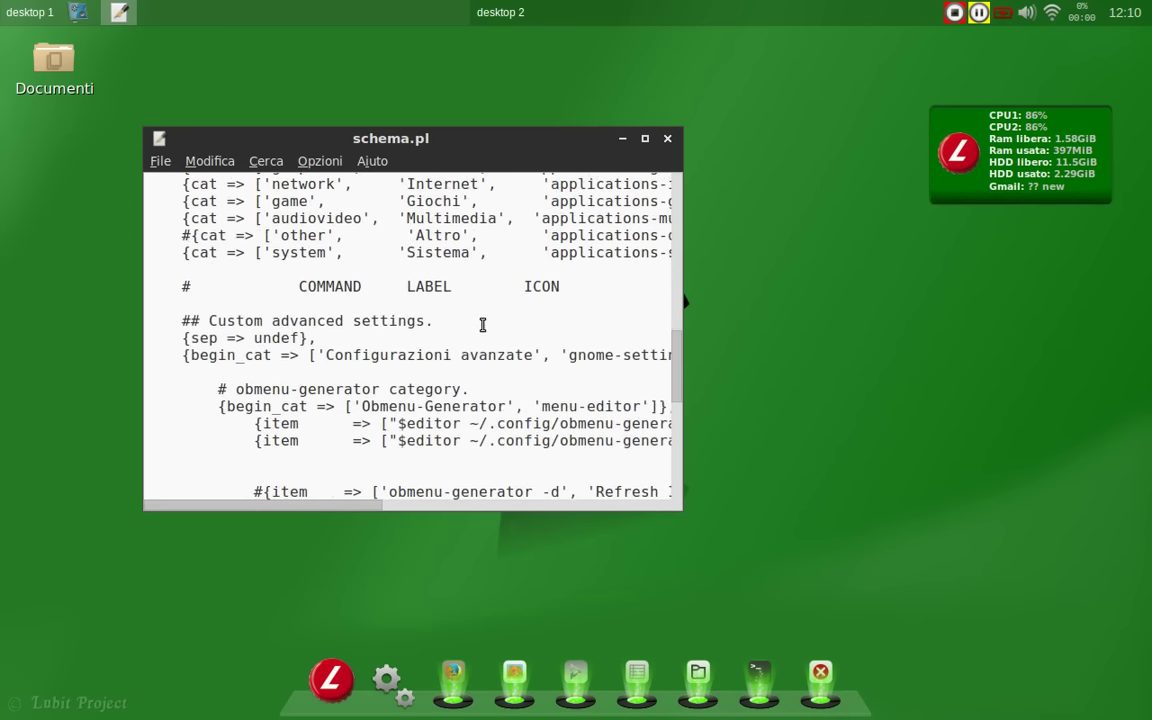
left_click(667, 139)
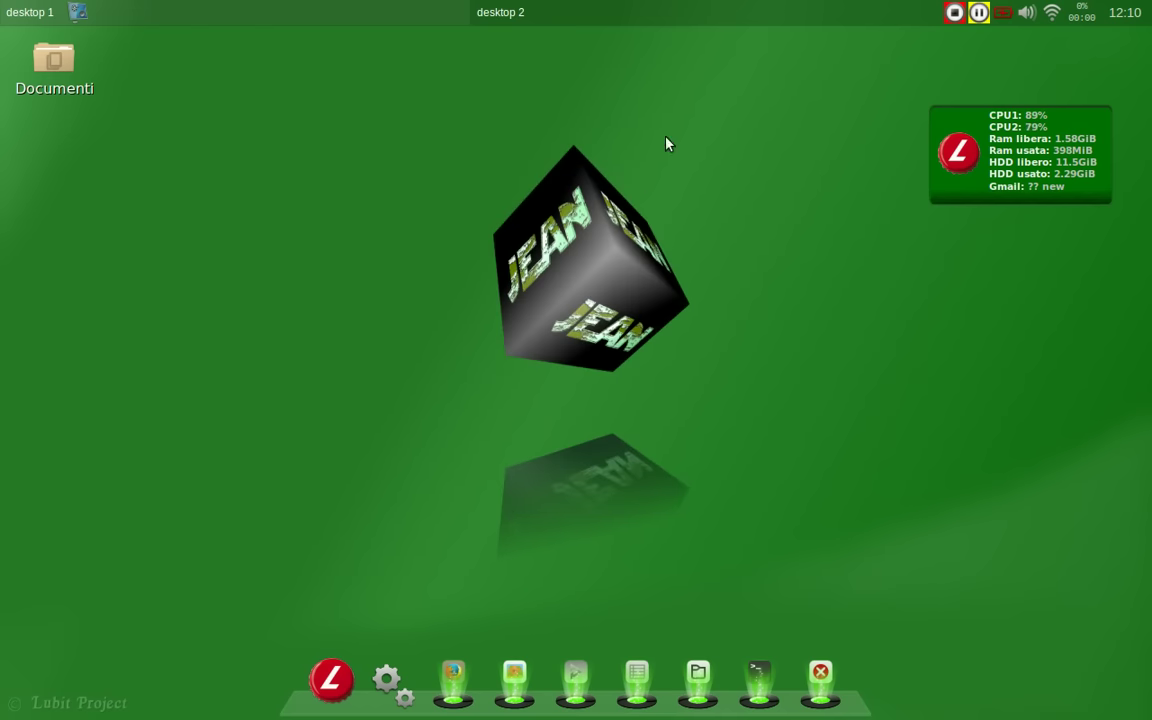
Step: Open Obmenu-Generator's Menu Config file config.pl from the Lubit menu, then close it
left_click(331, 680)
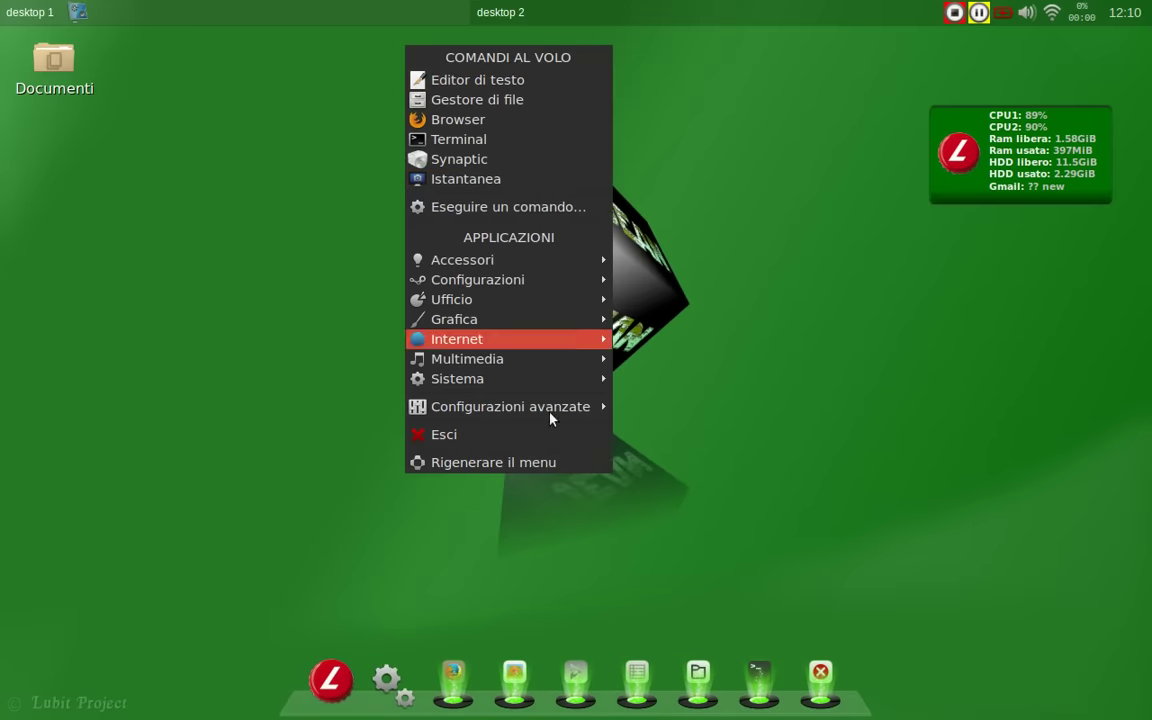
mouse_move(752, 430)
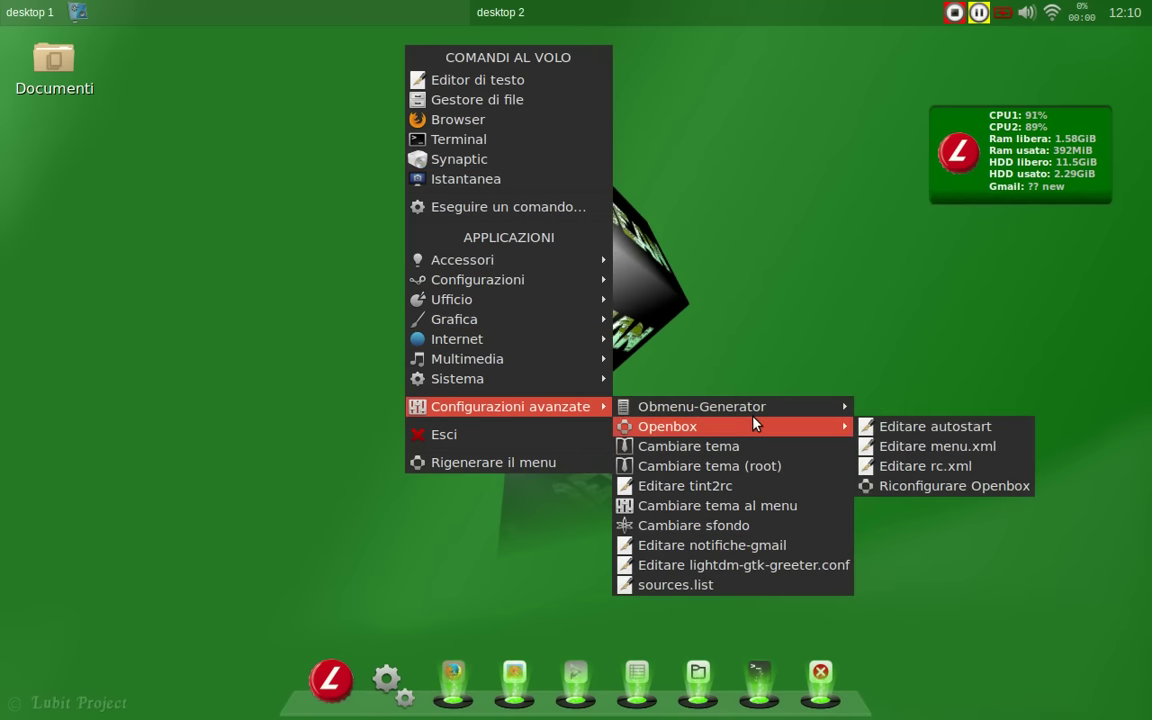
mouse_move(830, 405)
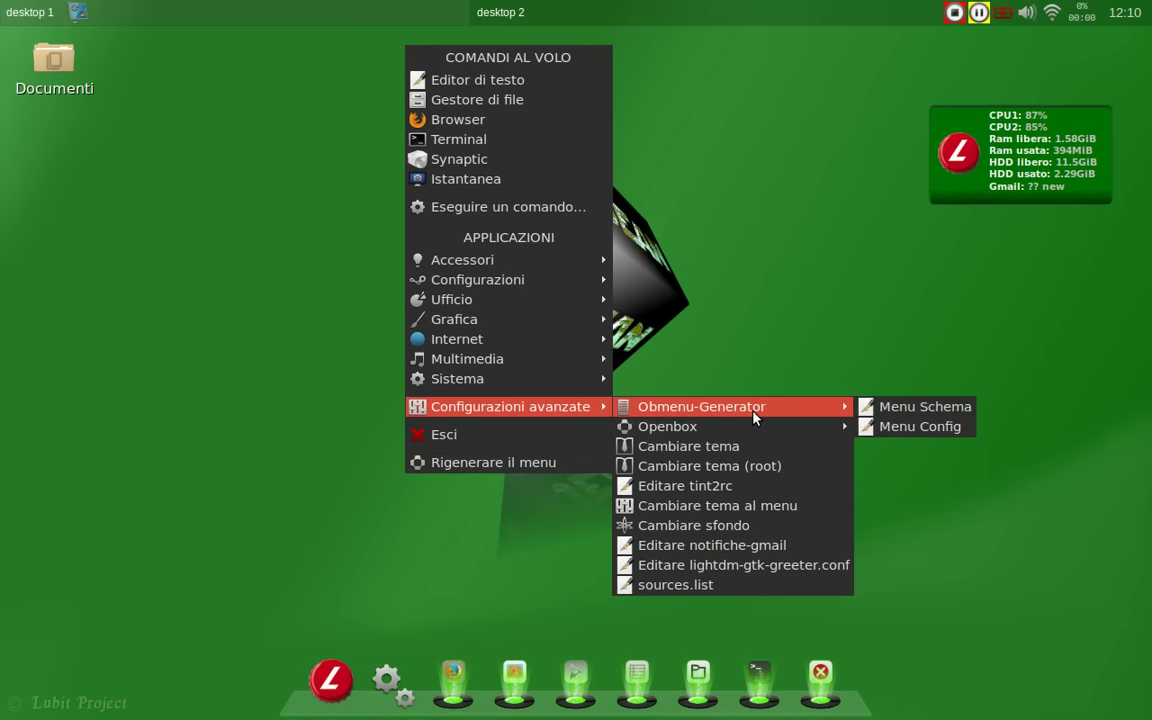
left_click(886, 428)
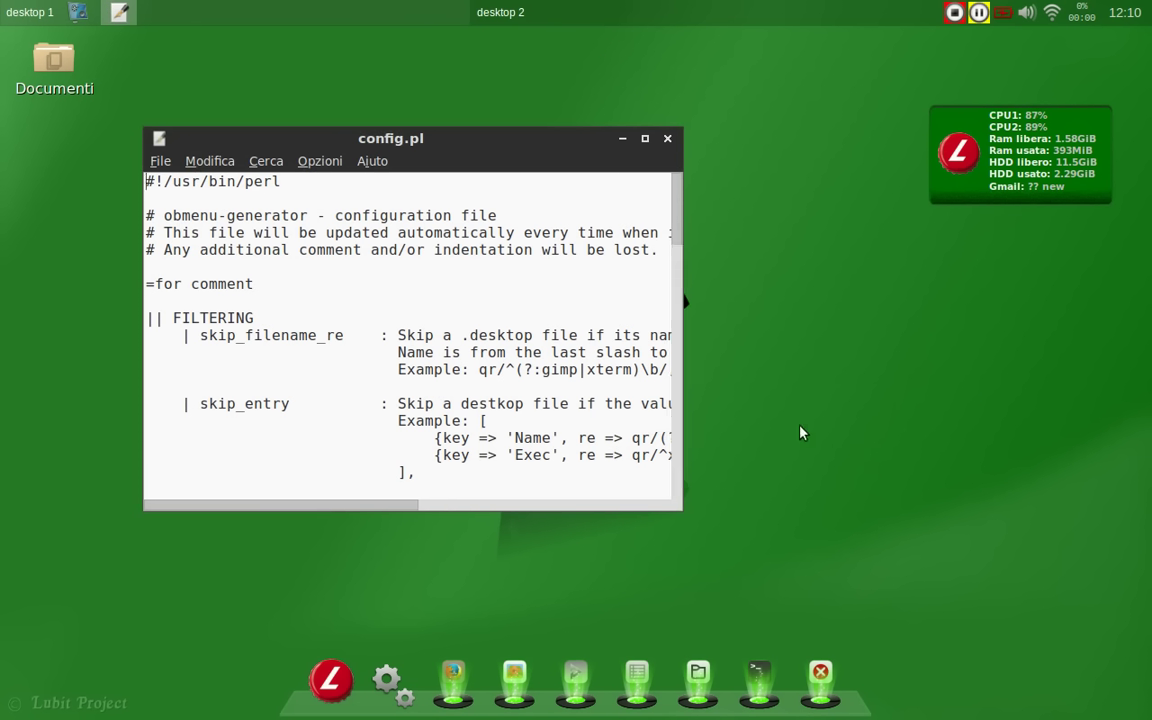
left_click(668, 139)
Step: Open Openbox's autostart.sh via Editare autostart with the administrator password, scroll through it, and close it
left_click(350, 688)
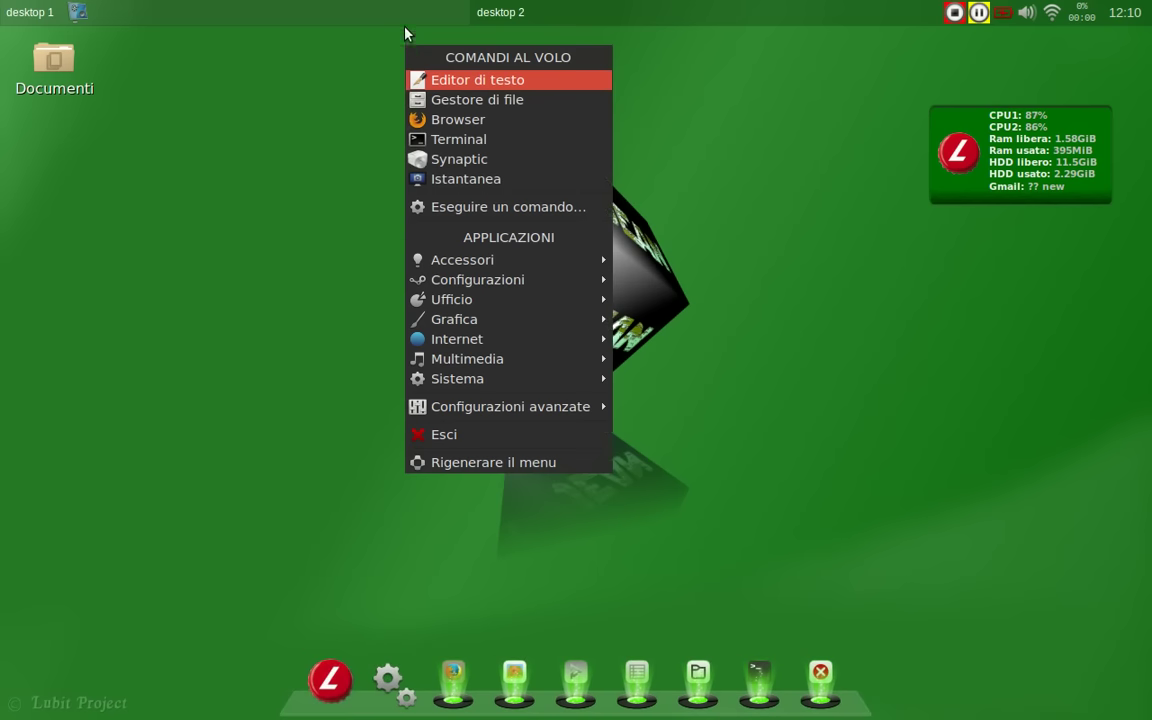
mouse_move(720, 426)
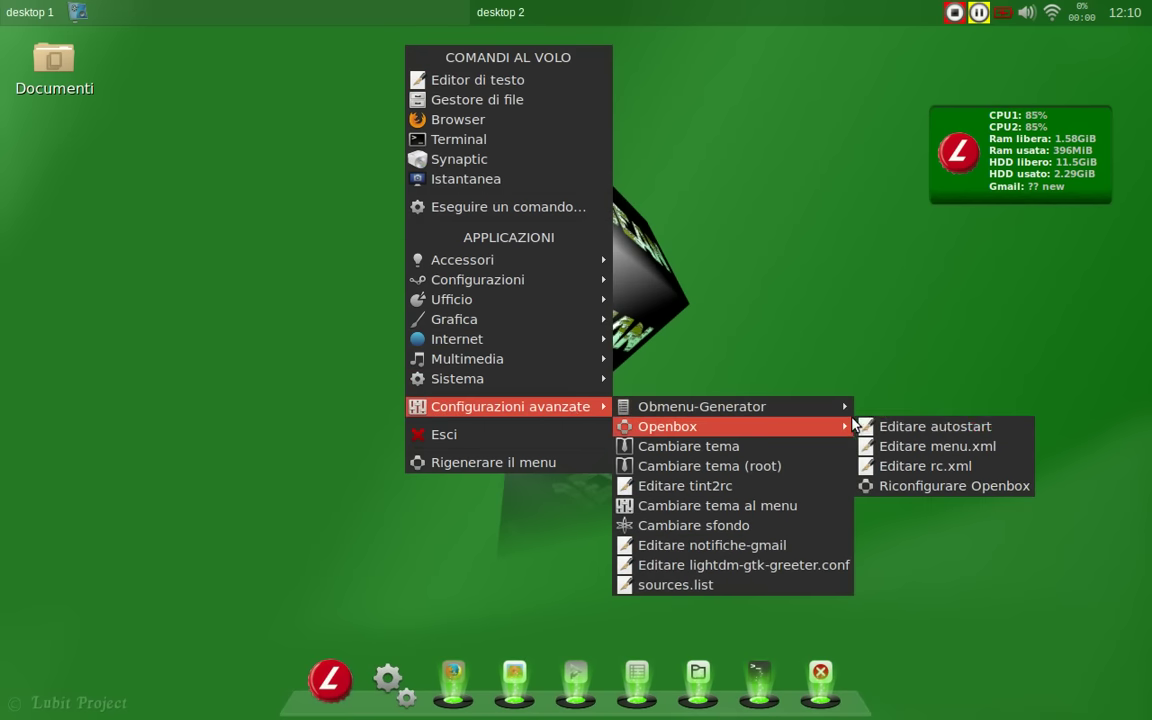
left_click(895, 428)
type("****")
key("Return")
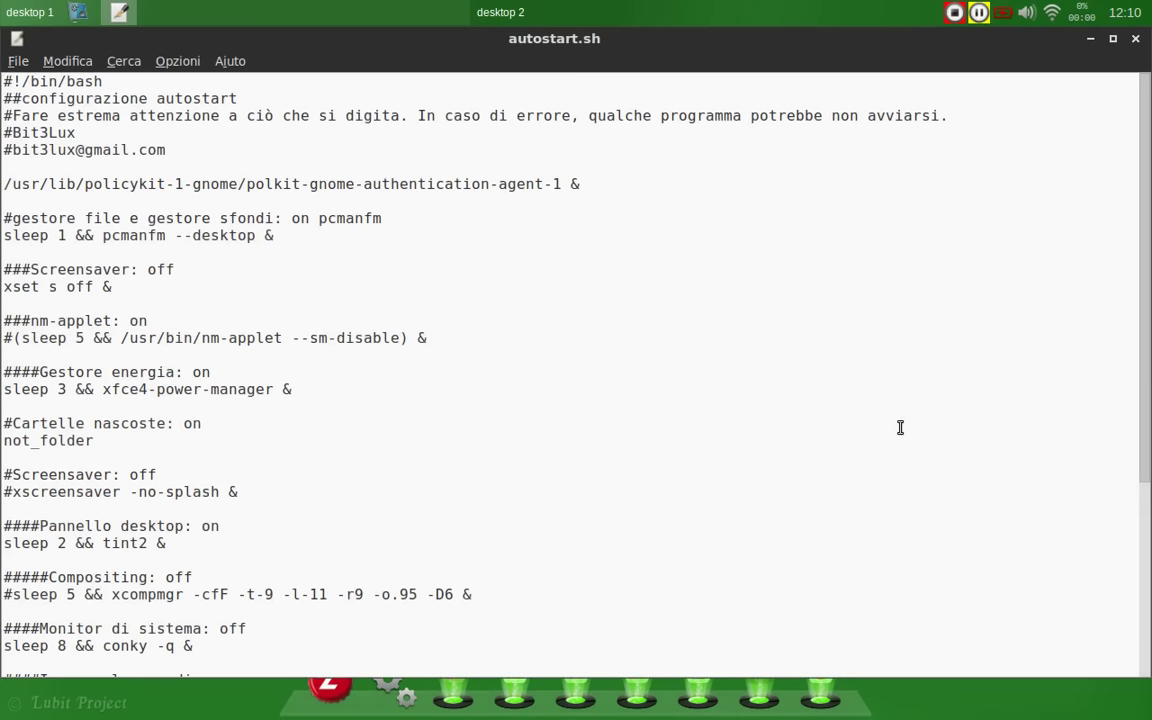
scroll(900, 427, "down", 3)
scroll(900, 427, "down", 3)
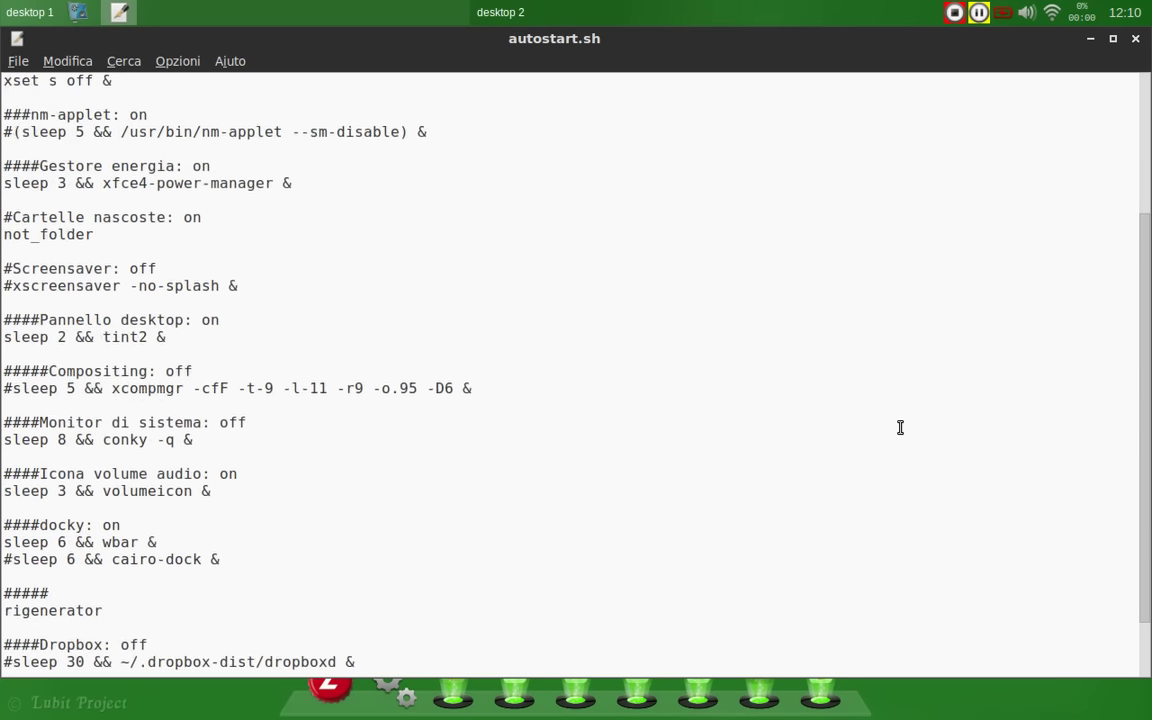
scroll(900, 427, "up", 6)
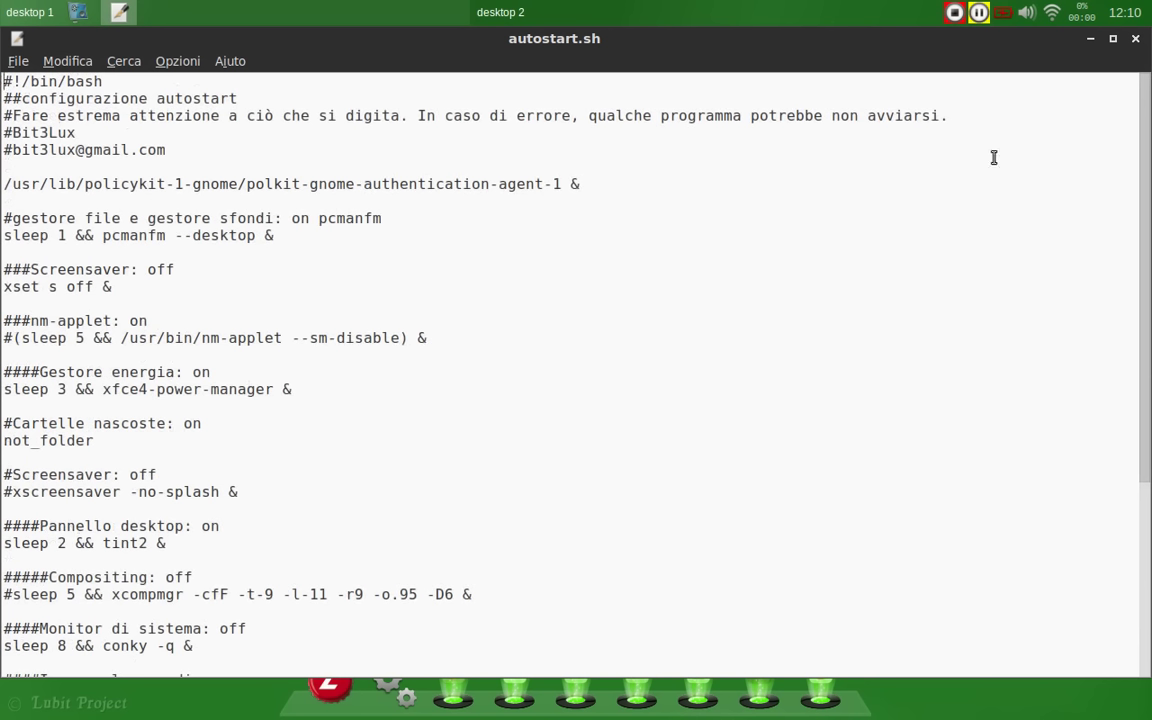
left_click(1135, 38)
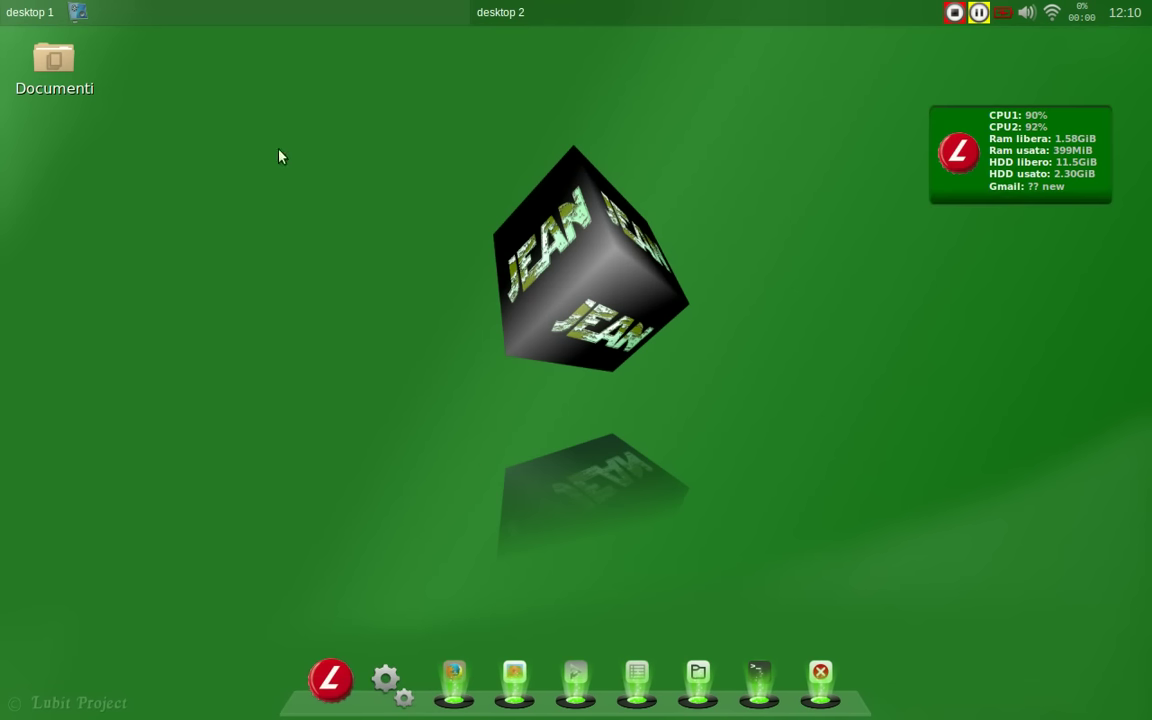